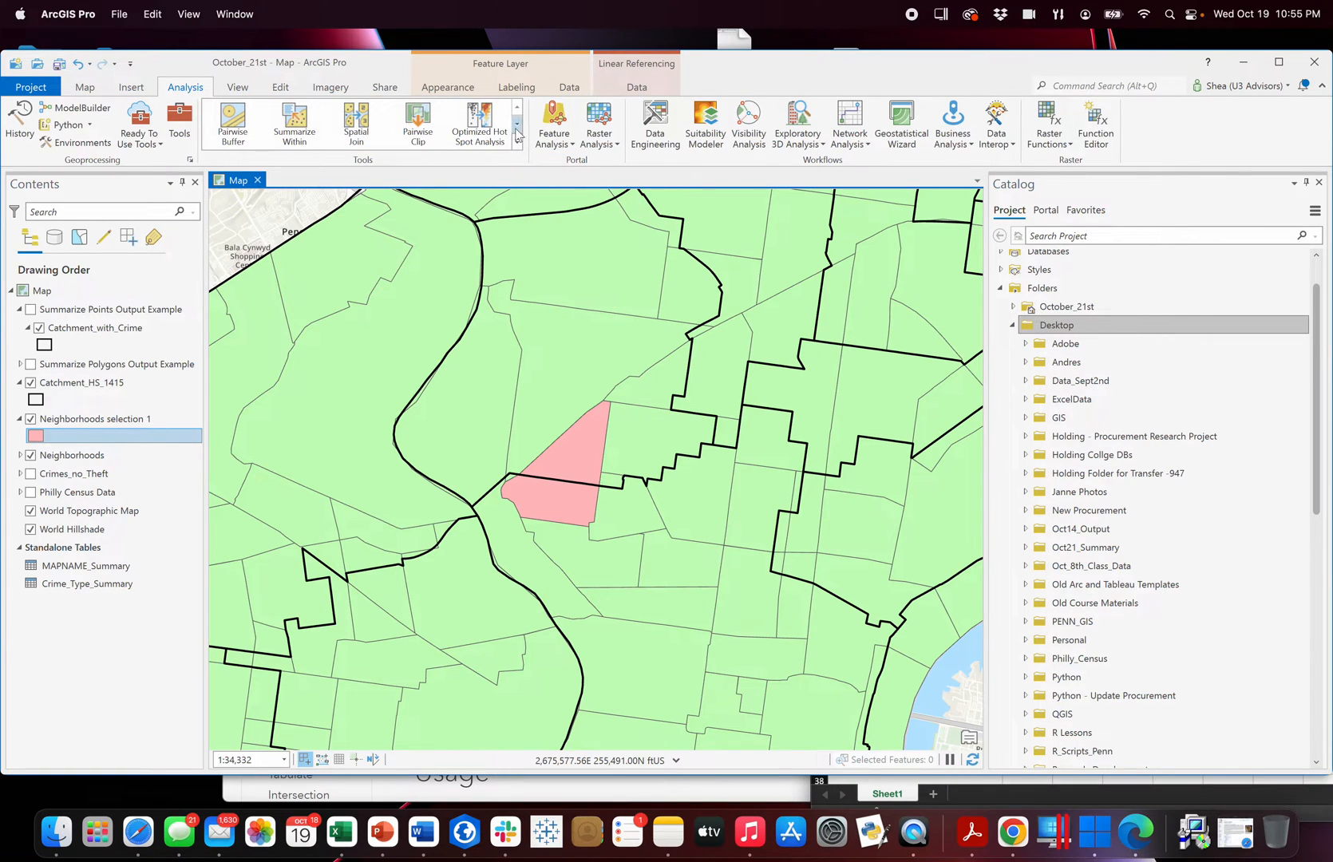
Look through the available analysis tools to see which overlay, summary and proximity operations are offered.
{"action": "left_click", "coordinate": [517, 134]}
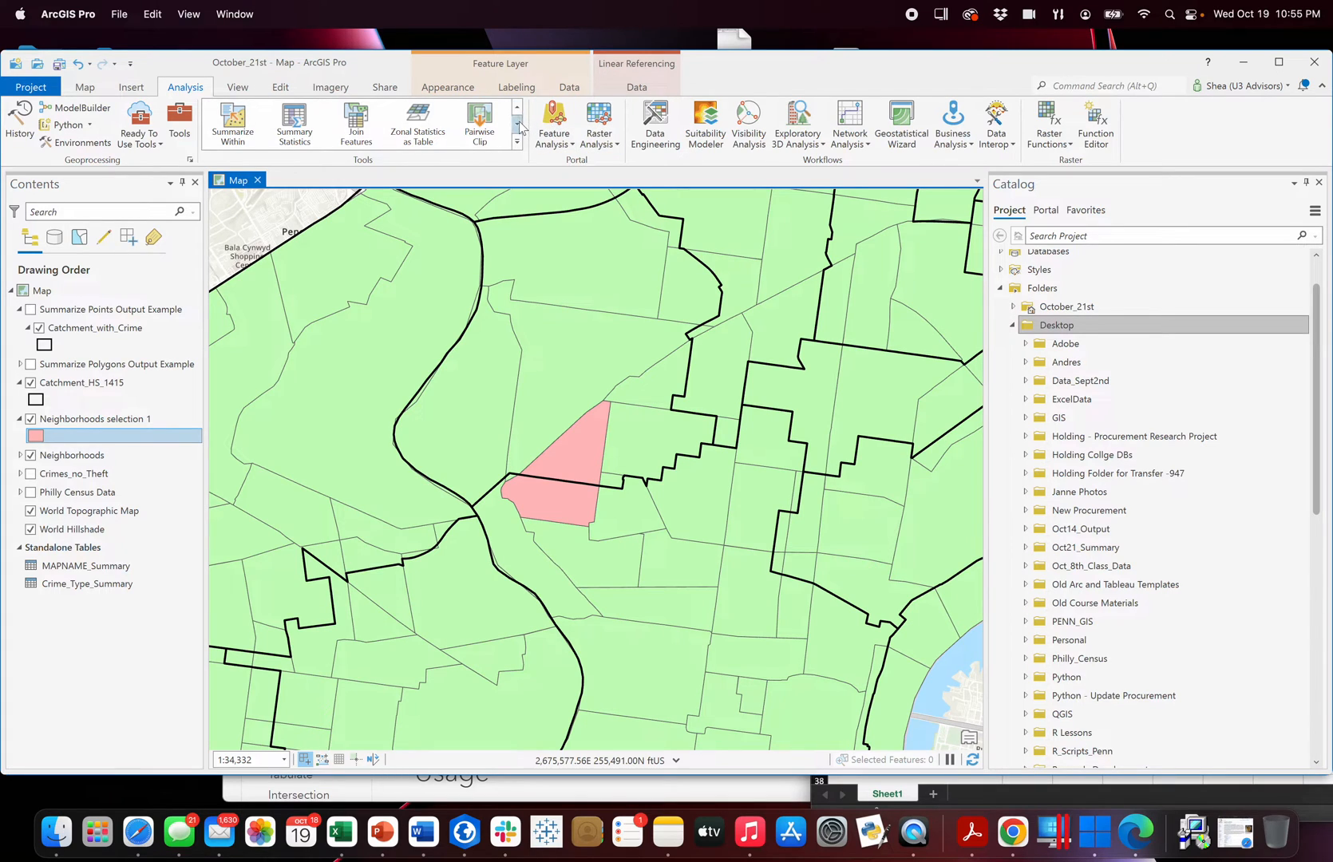
{"action": "left_click", "coordinate": [519, 125]}
{"action": "left_click", "coordinate": [518, 125]}
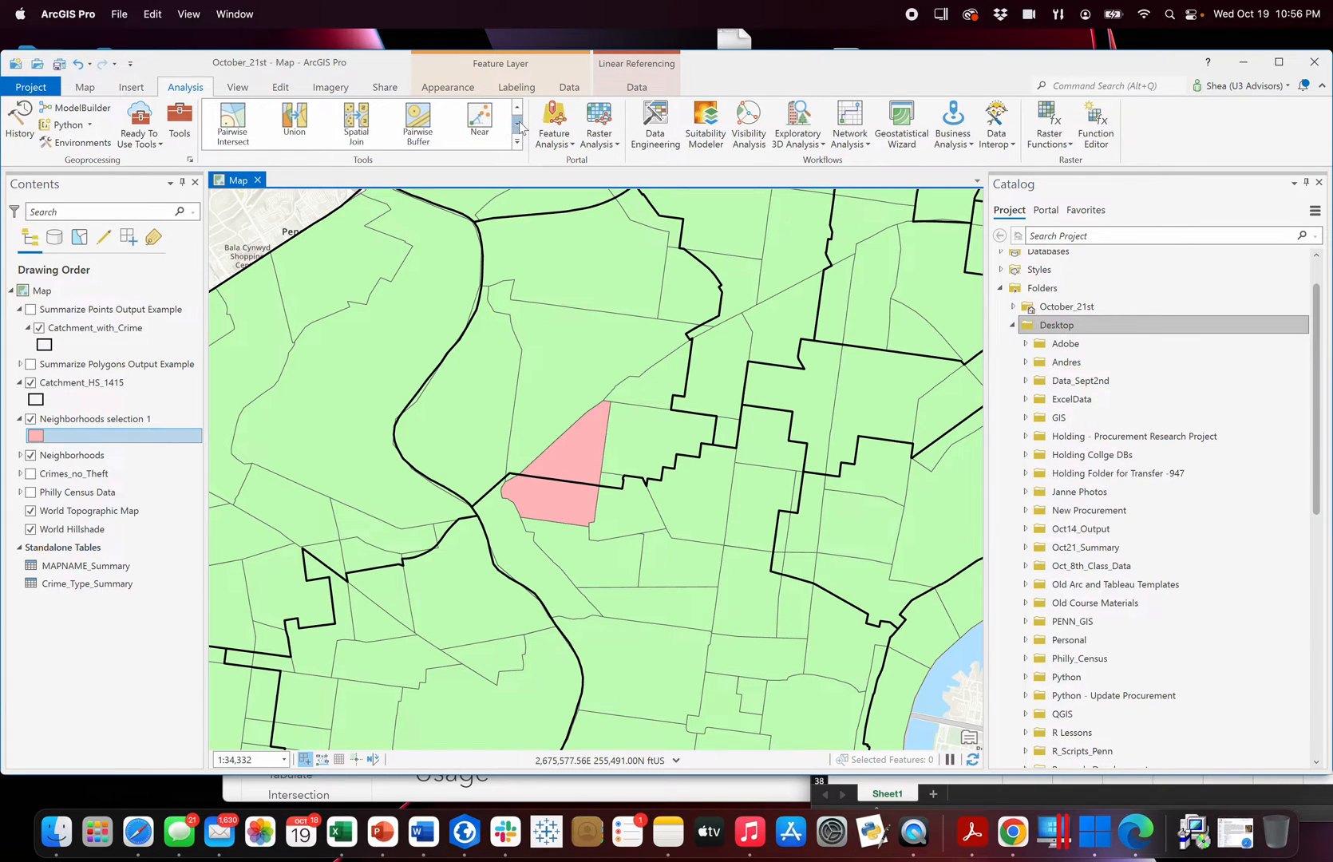
{"action": "left_click", "coordinate": [518, 125]}
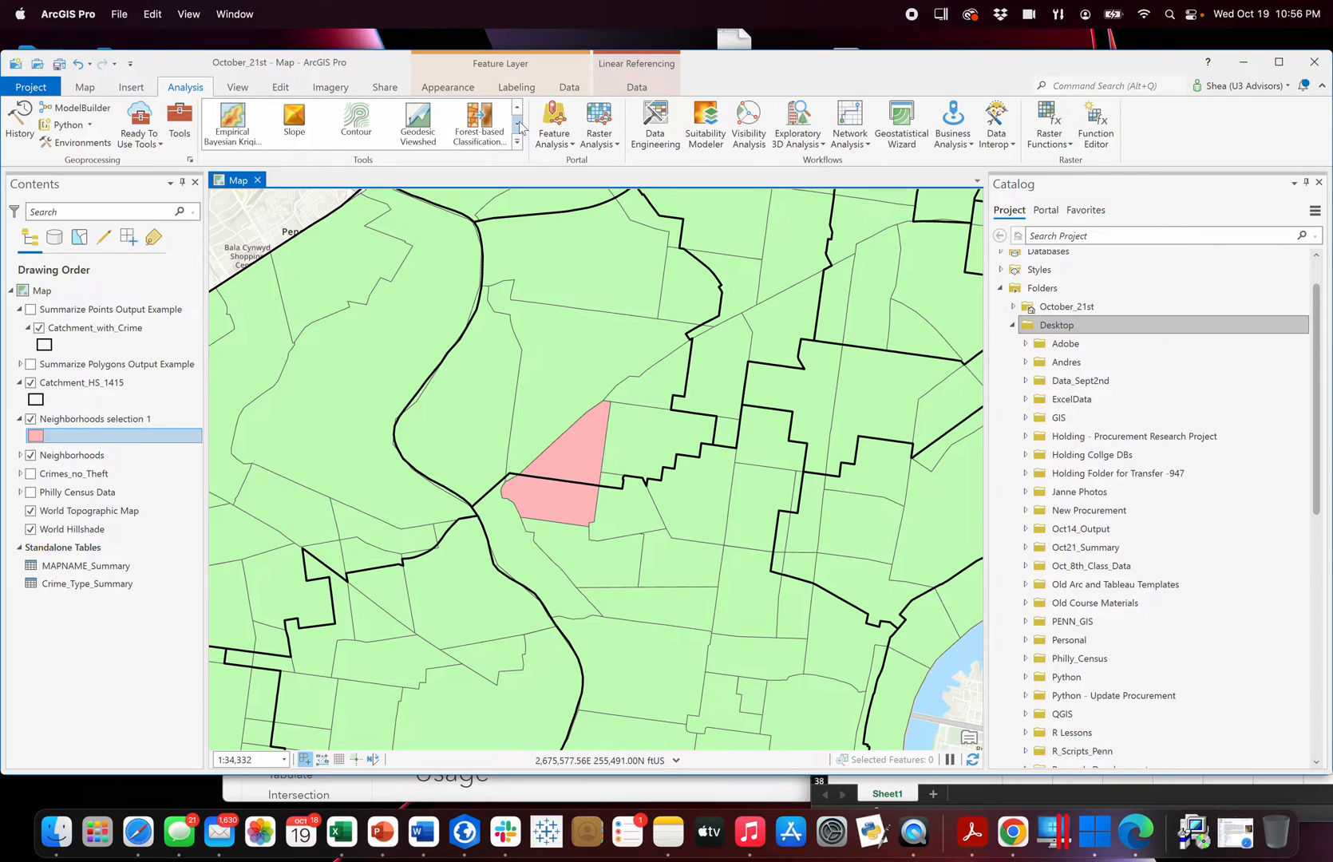
{"action": "left_click", "coordinate": [518, 125]}
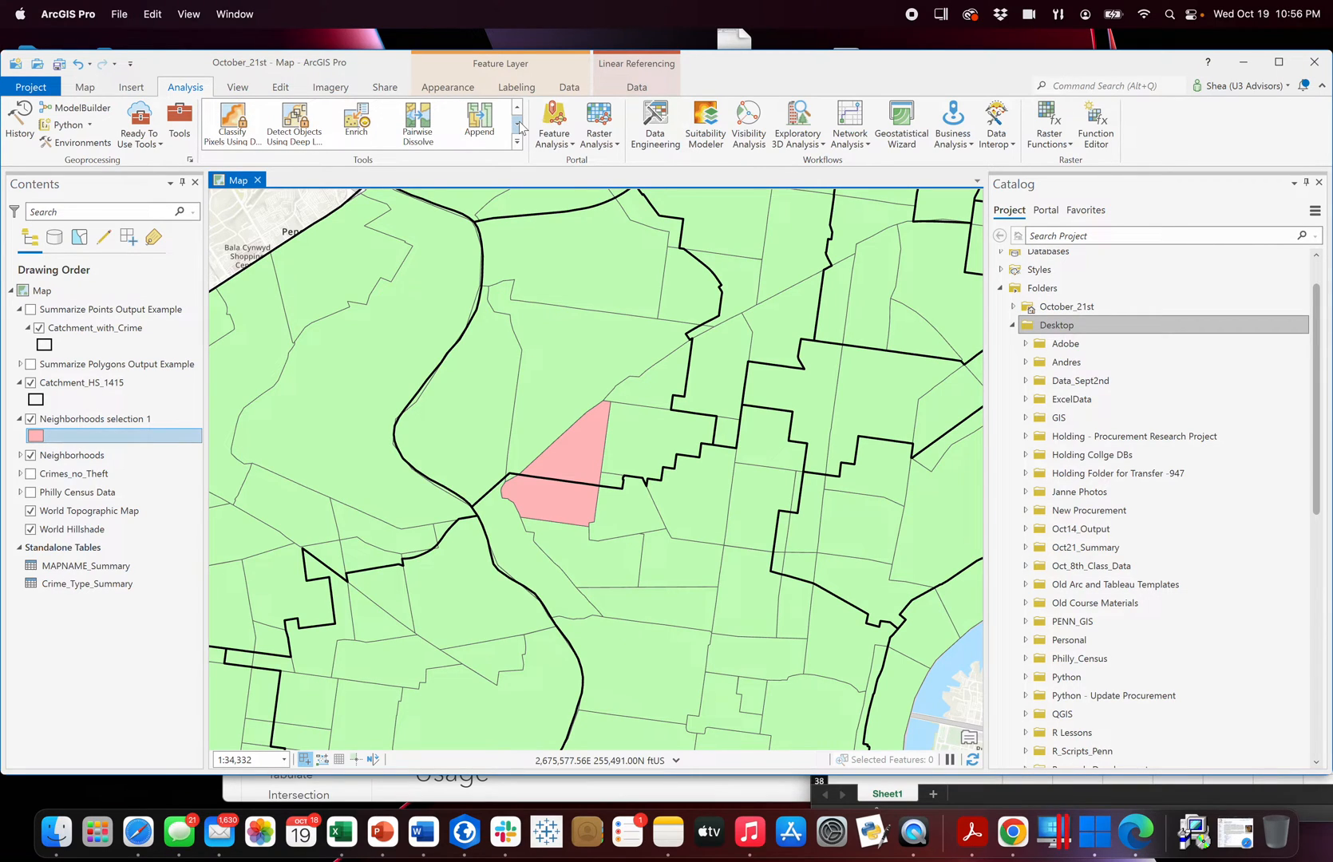
{"action": "left_click", "coordinate": [518, 125]}
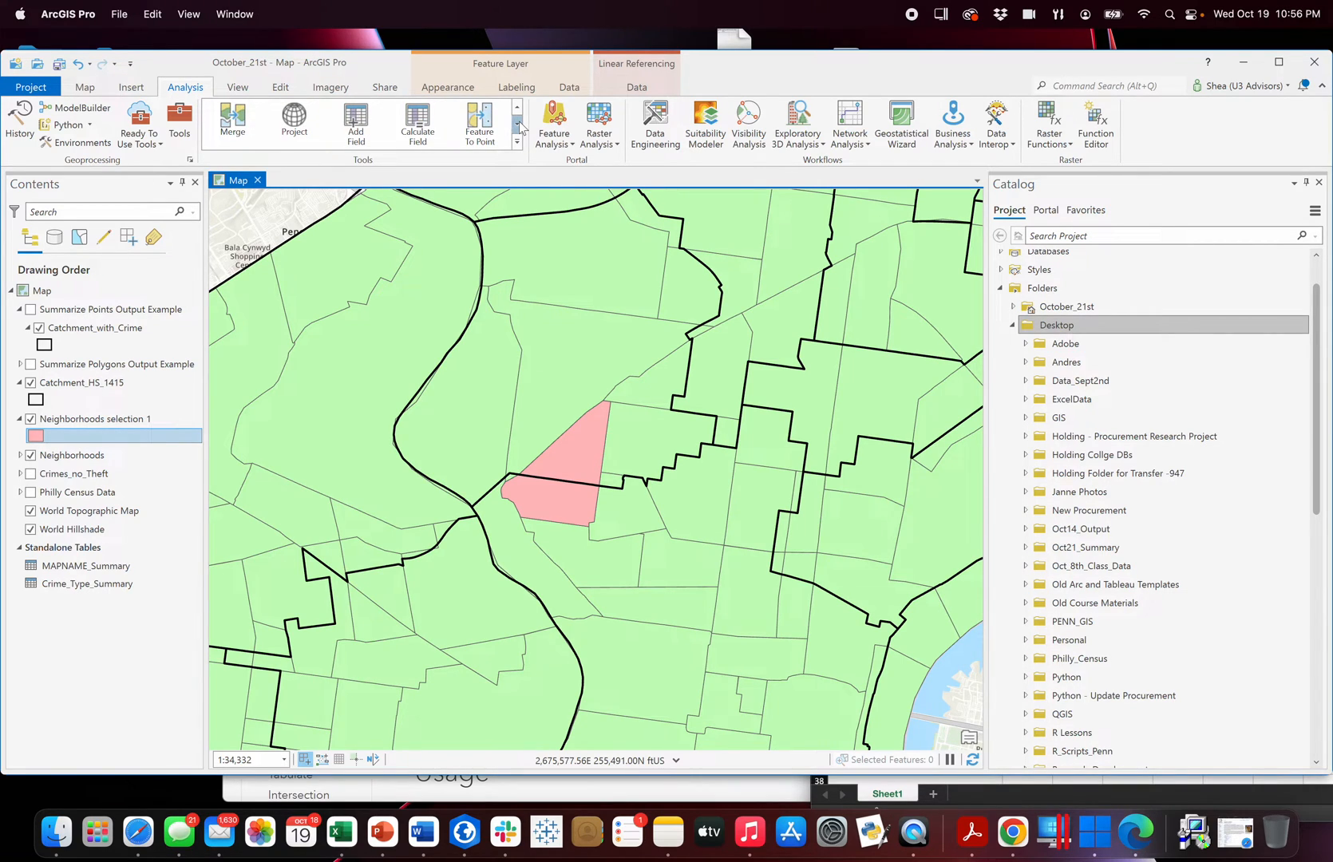
{"action": "left_click", "coordinate": [518, 125]}
{"action": "left_click", "coordinate": [518, 110]}
{"action": "left_click", "coordinate": [518, 110]}
{"action": "left_click", "coordinate": [519, 110]}
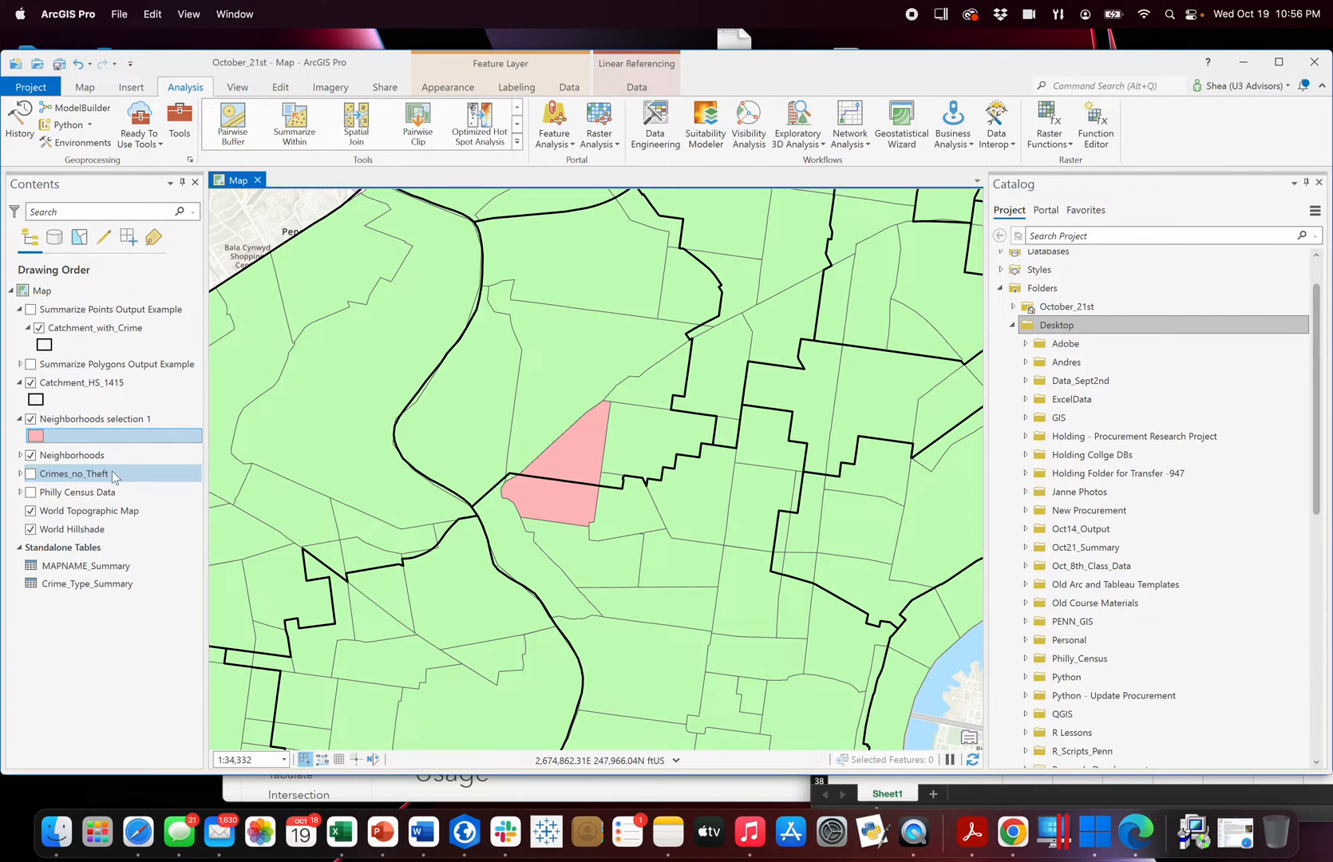
Place the Crimes_no_Theft layer above Catchment_HS_1415, make it visible, and inspect its points around the highlighted neighborhood.
{"action": "left_click_drag", "start_coordinate": [104, 476], "coordinate": [120, 386]}
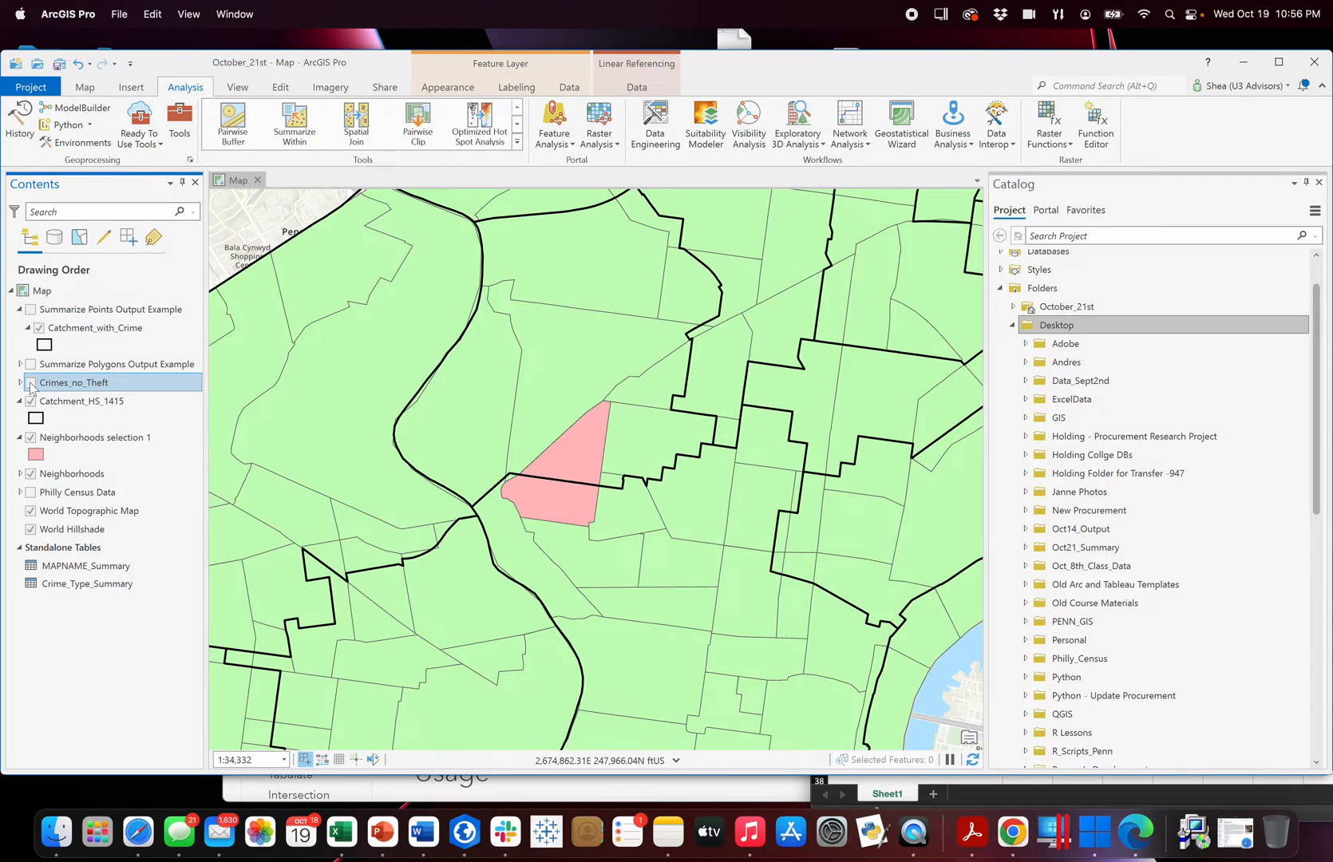
{"action": "left_click", "coordinate": [31, 384]}
{"action": "scroll", "coordinate": [524, 500], "scroll_direction": "up", "scroll_amount": 5}
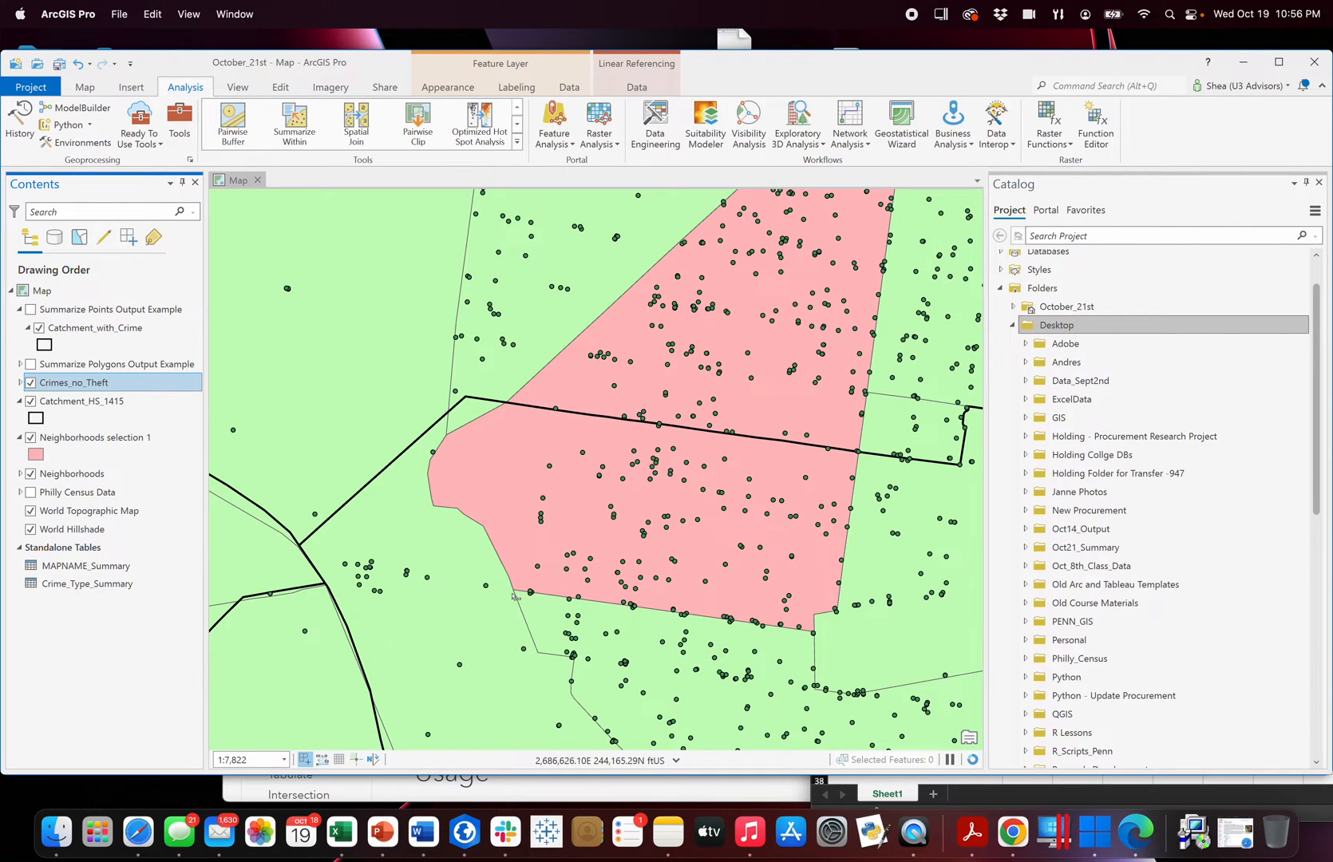
{"action": "left_click", "coordinate": [88, 88]}
{"action": "left_click", "coordinate": [147, 143]}
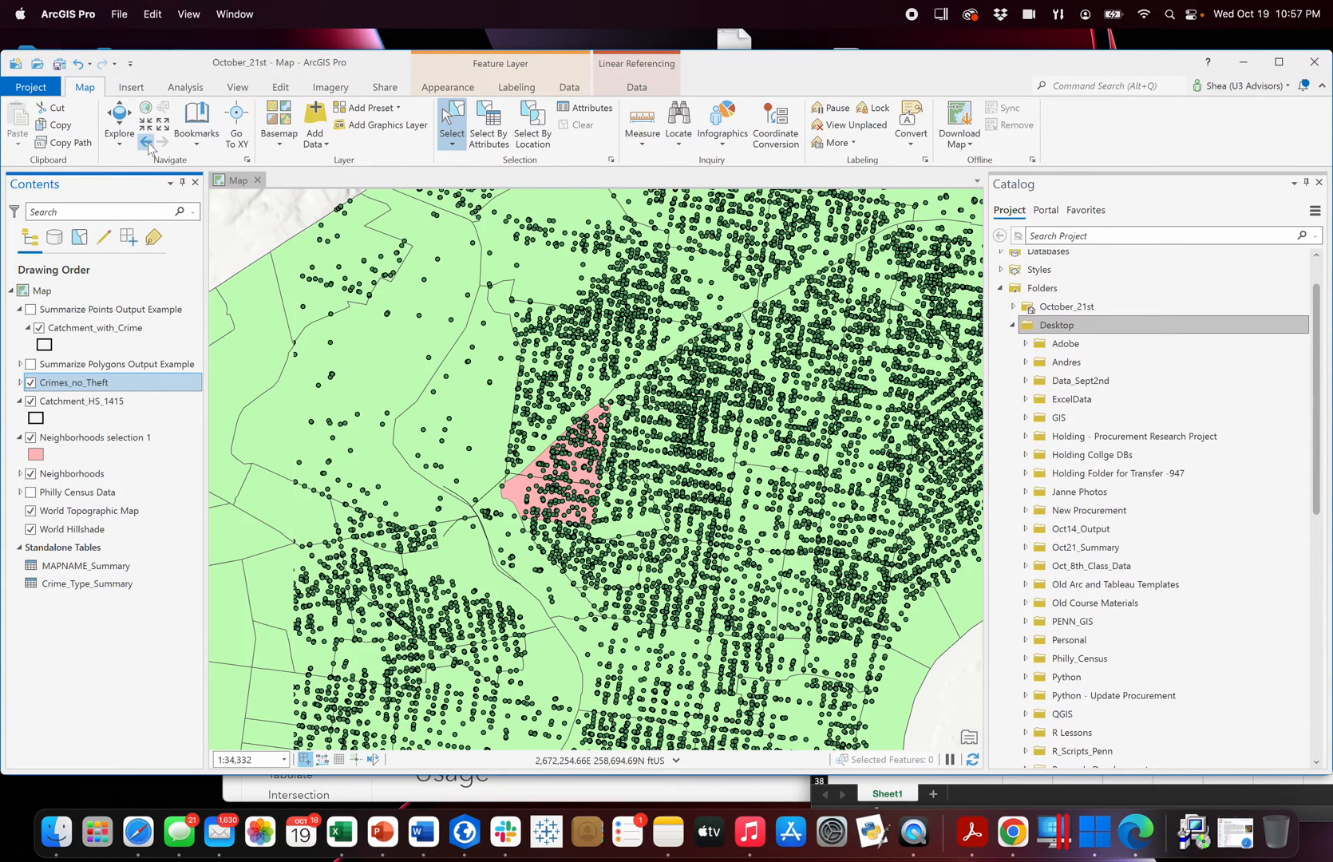
Hide the Crimes_no_Theft and Neighborhoods selection 1 layers on the map.
{"action": "left_click", "coordinate": [30, 383]}
{"action": "scroll", "coordinate": [521, 536], "scroll_direction": "up", "scroll_amount": 3}
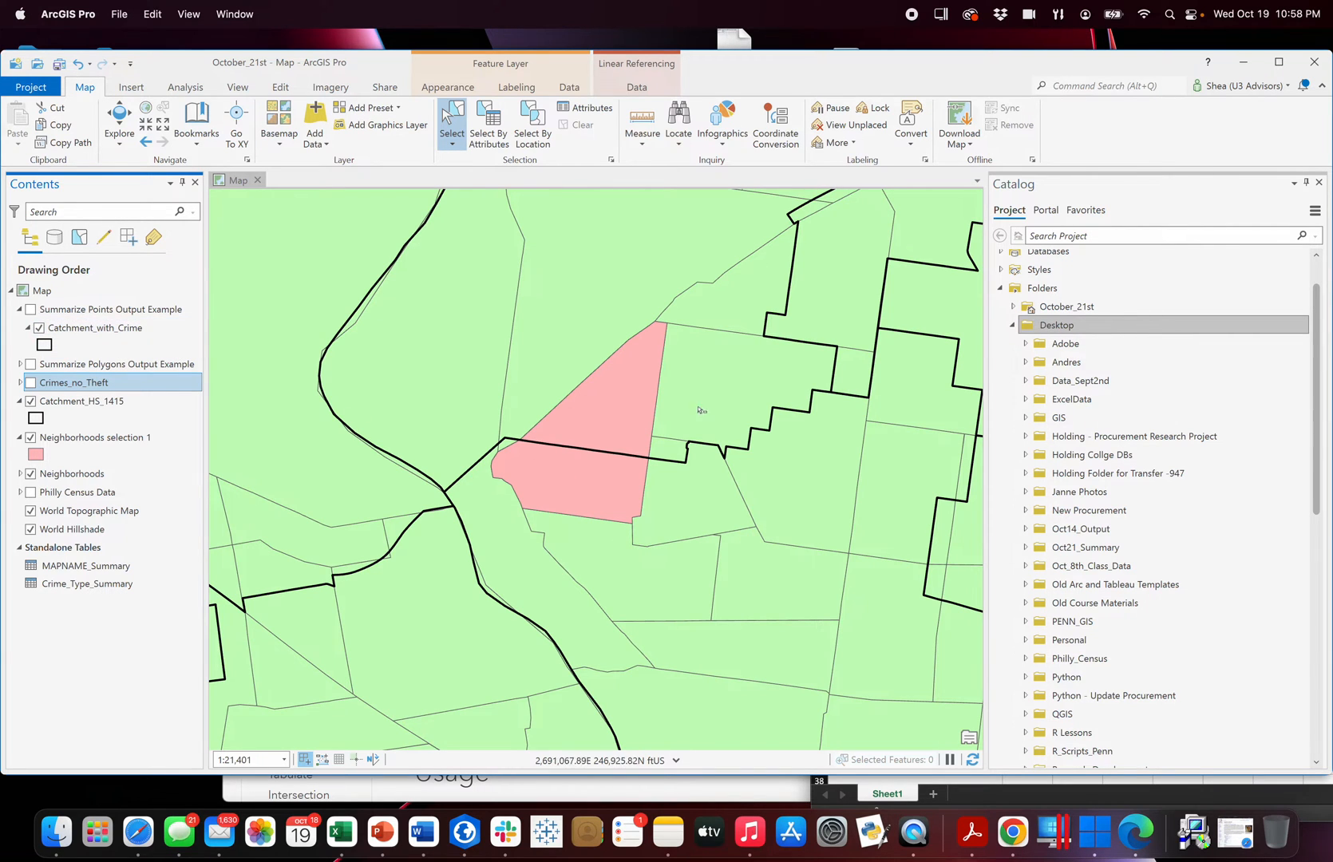
{"action": "scroll", "coordinate": [671, 436], "scroll_direction": "down", "scroll_amount": 1}
{"action": "scroll", "coordinate": [671, 437], "scroll_direction": "down", "scroll_amount": 2}
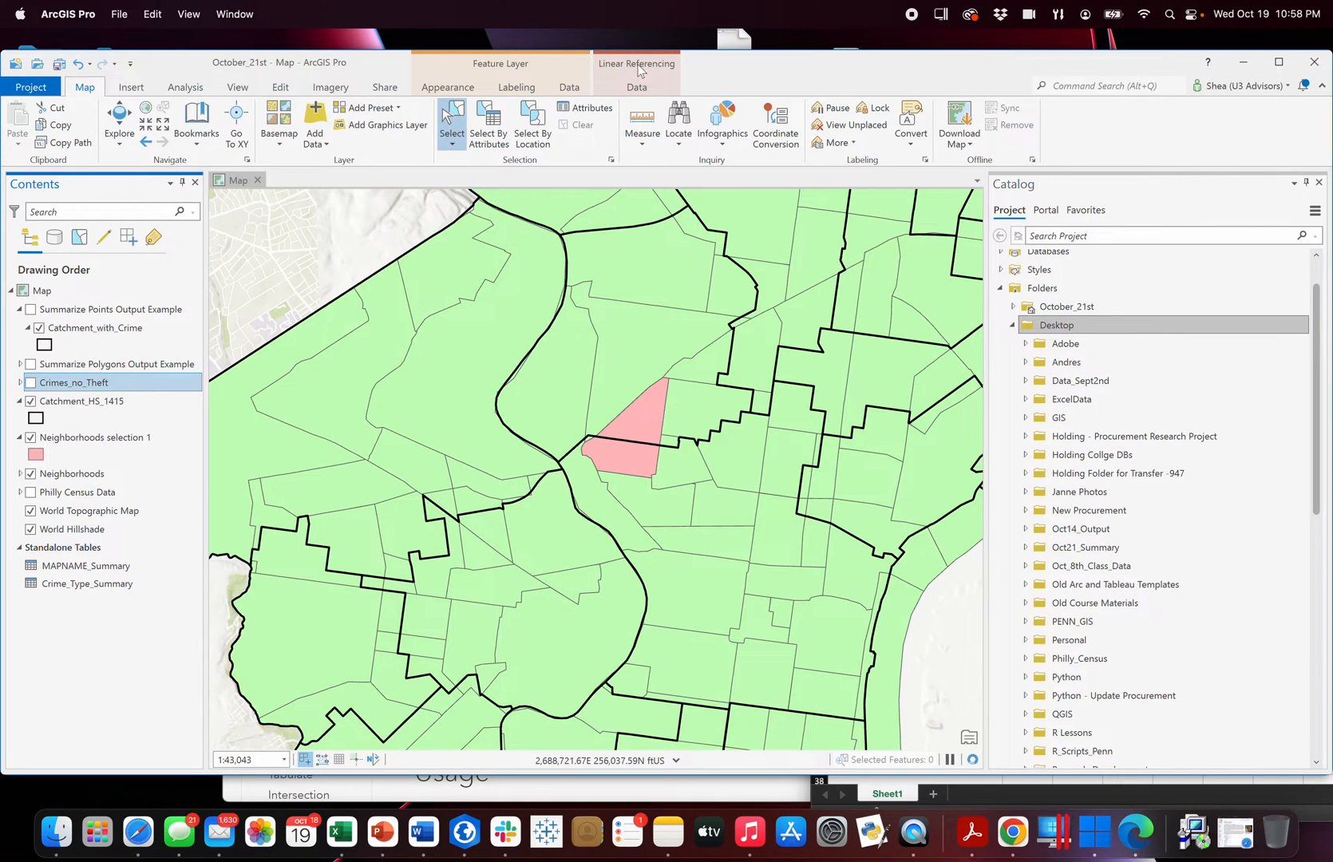
{"action": "left_click", "coordinate": [184, 86]}
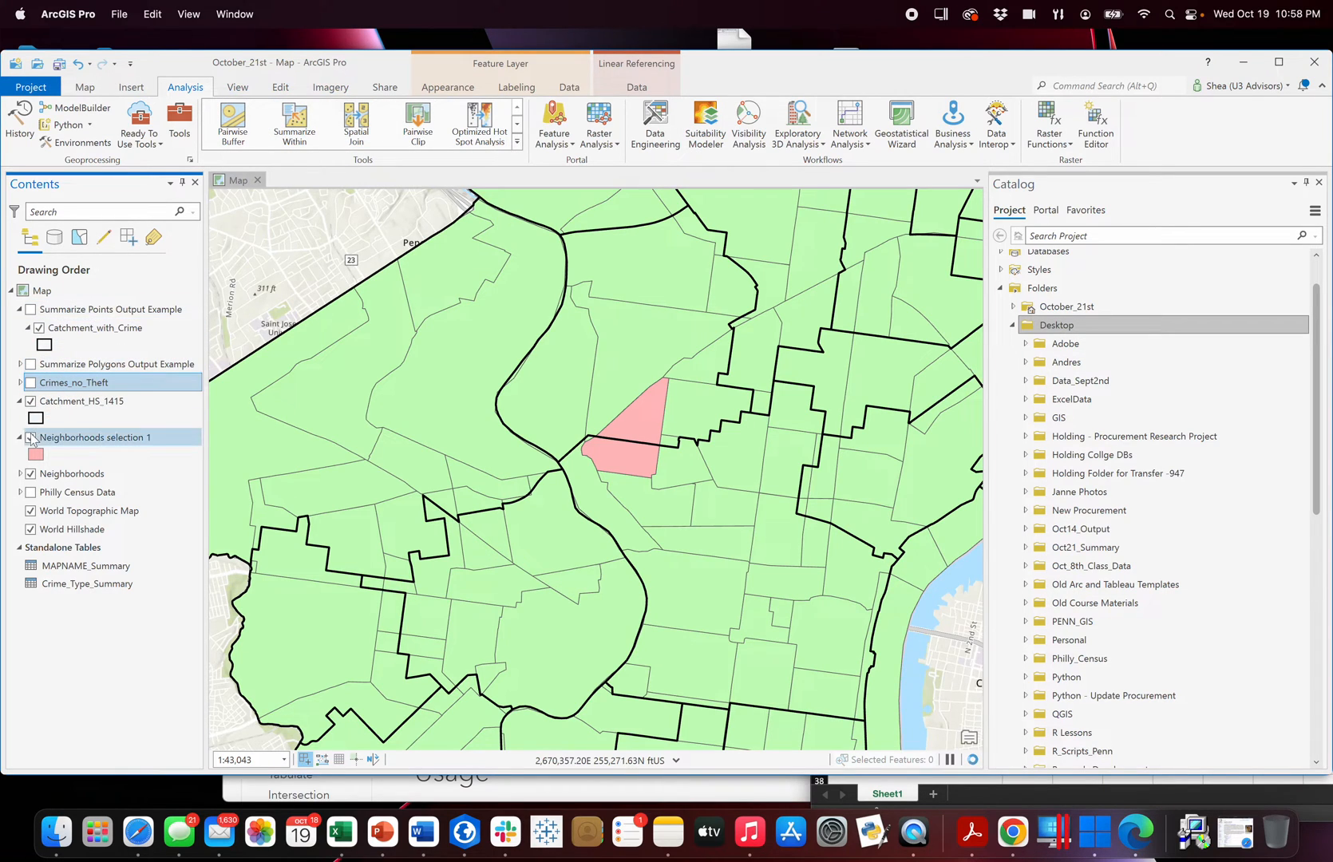
{"action": "left_click", "coordinate": [31, 437]}
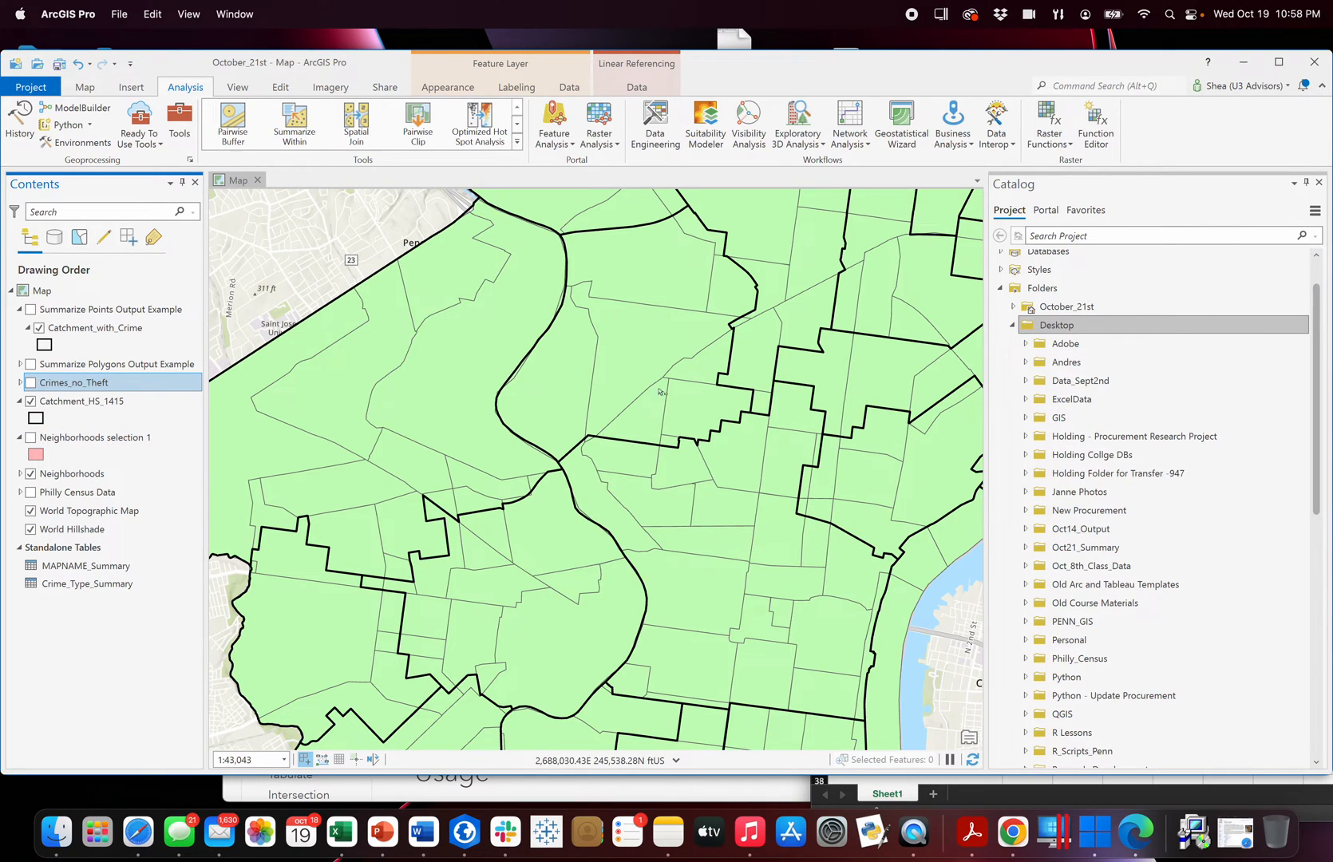
Start the Summarize Within tool with Catchment_HS_1415 as the input polygons and Neighborhoods as the input summary features.
{"action": "left_click", "coordinate": [292, 135]}
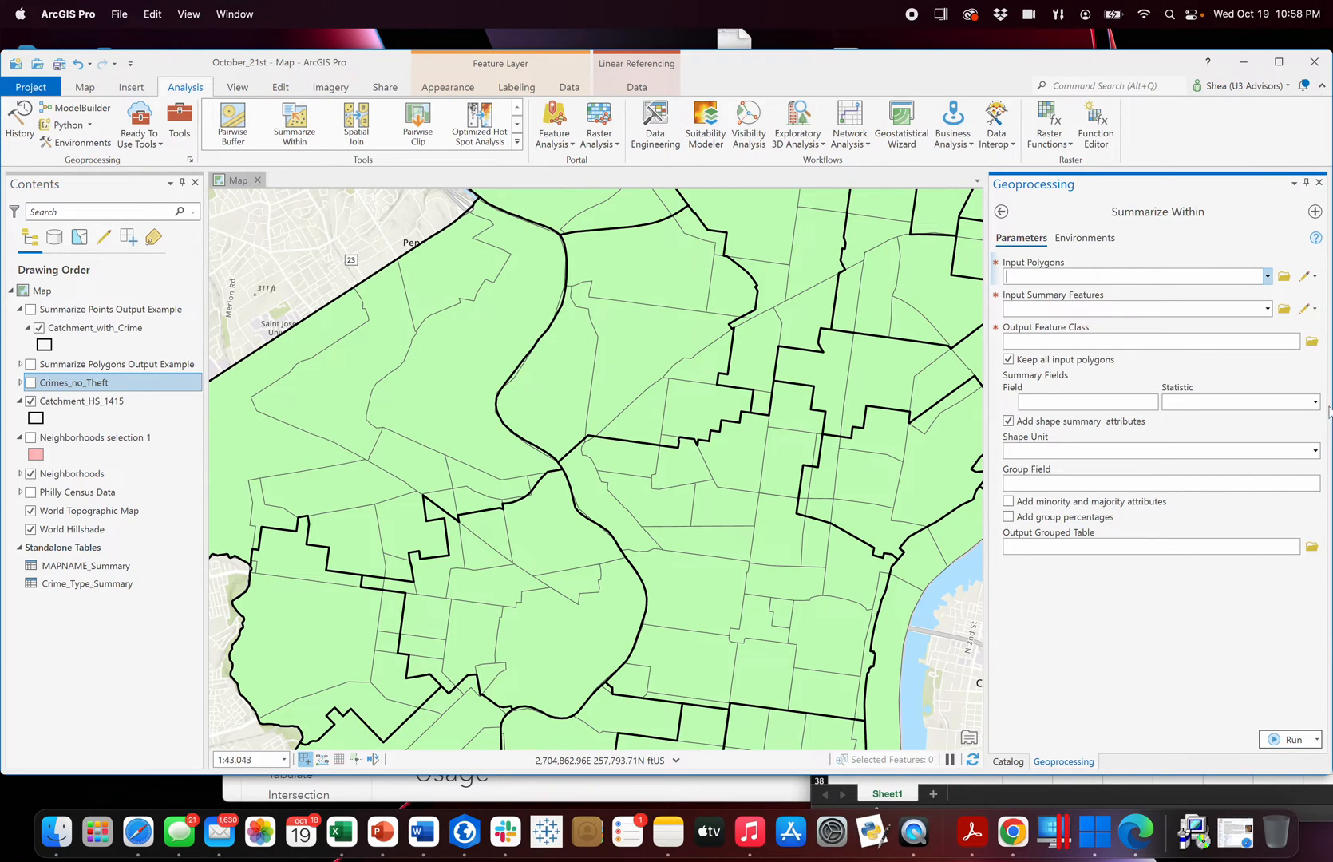
{"action": "left_click", "coordinate": [1267, 276]}
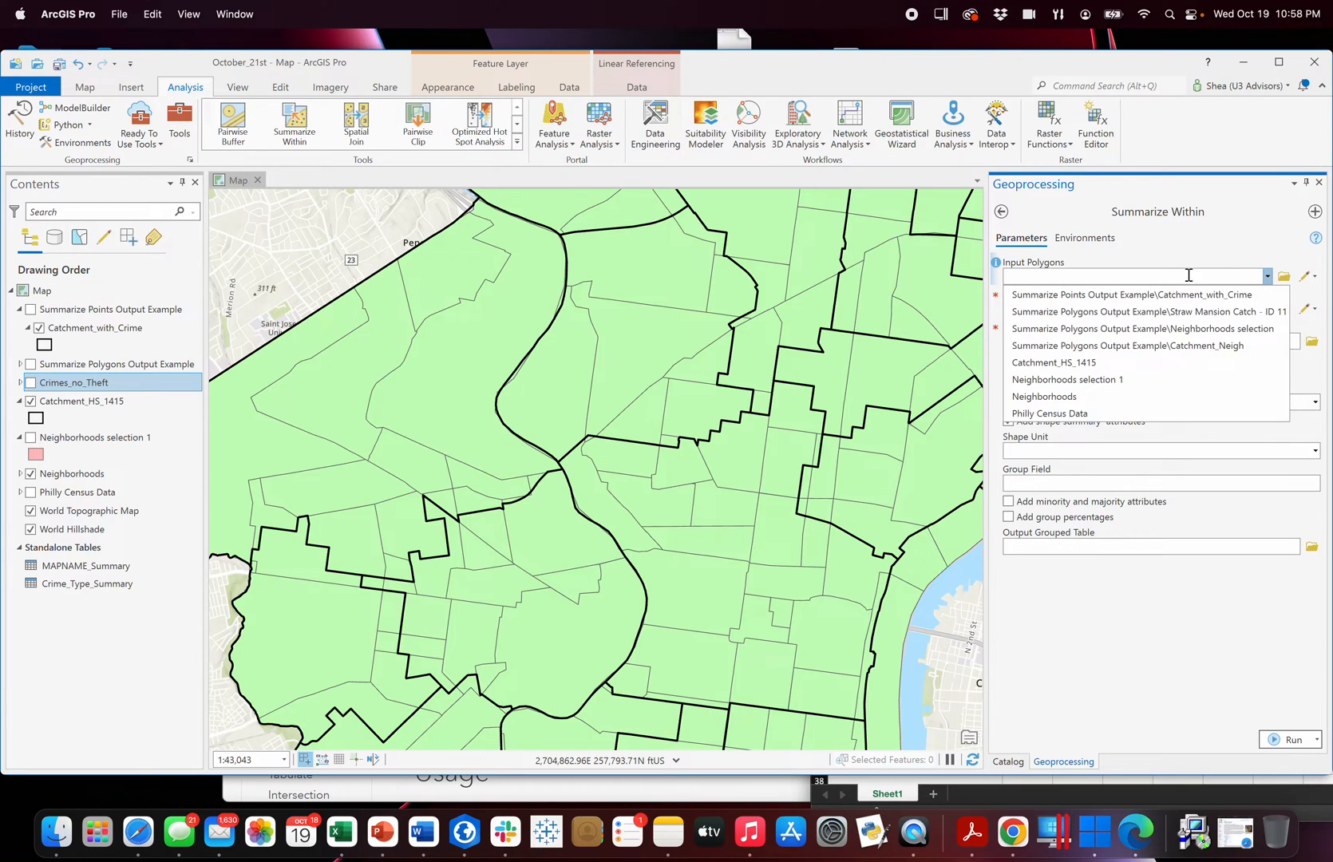
{"action": "left_click", "coordinate": [1120, 365]}
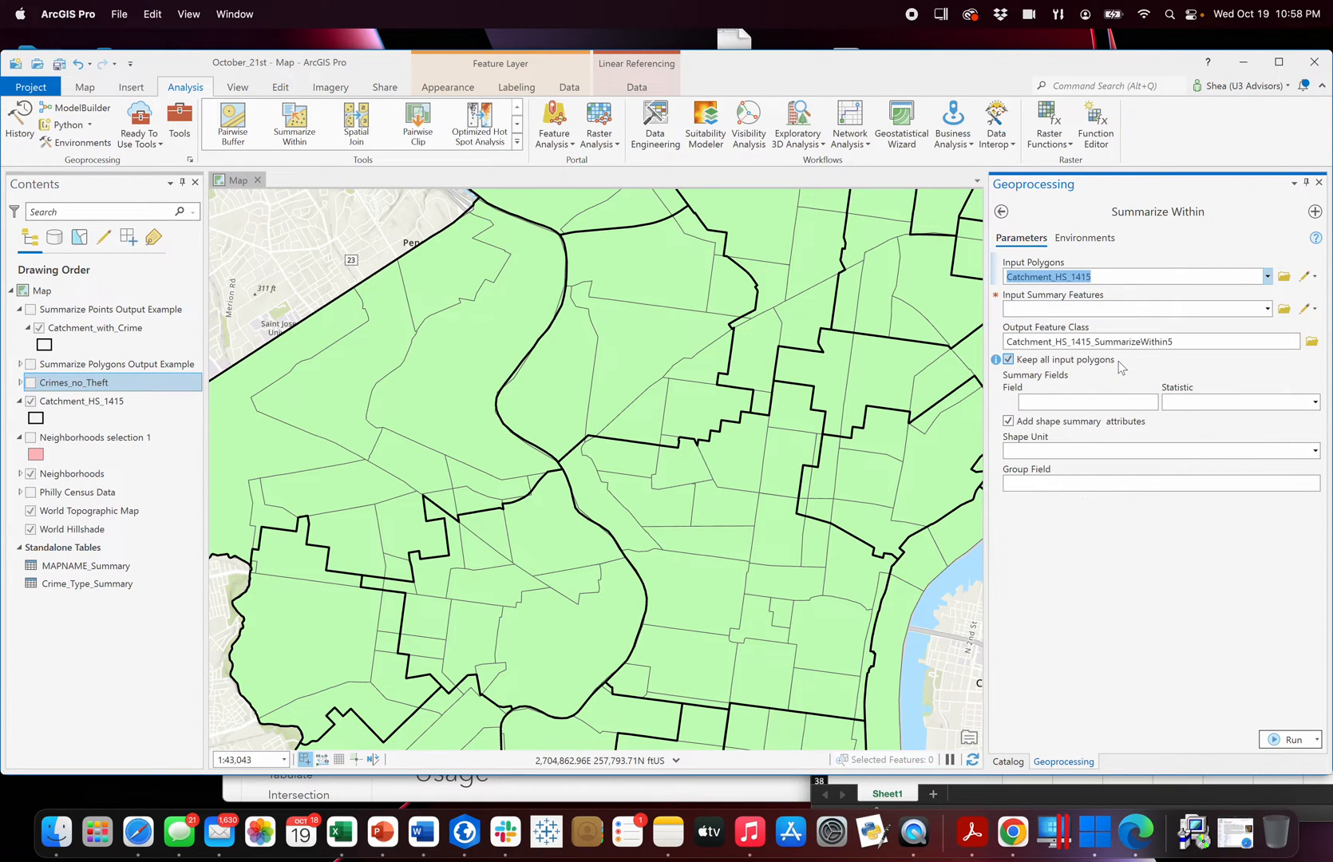
{"action": "left_click", "coordinate": [1268, 309]}
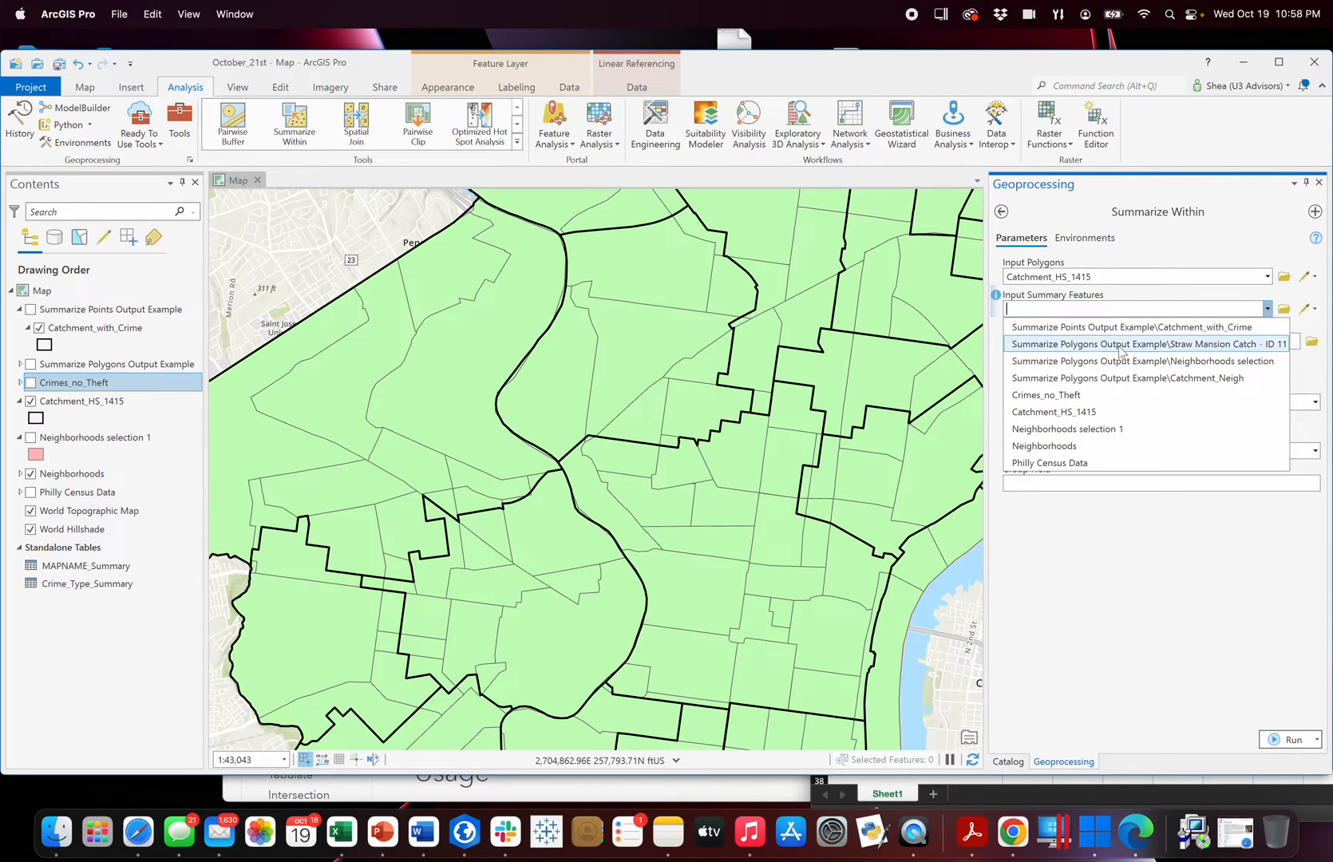
{"action": "left_click", "coordinate": [1038, 446]}
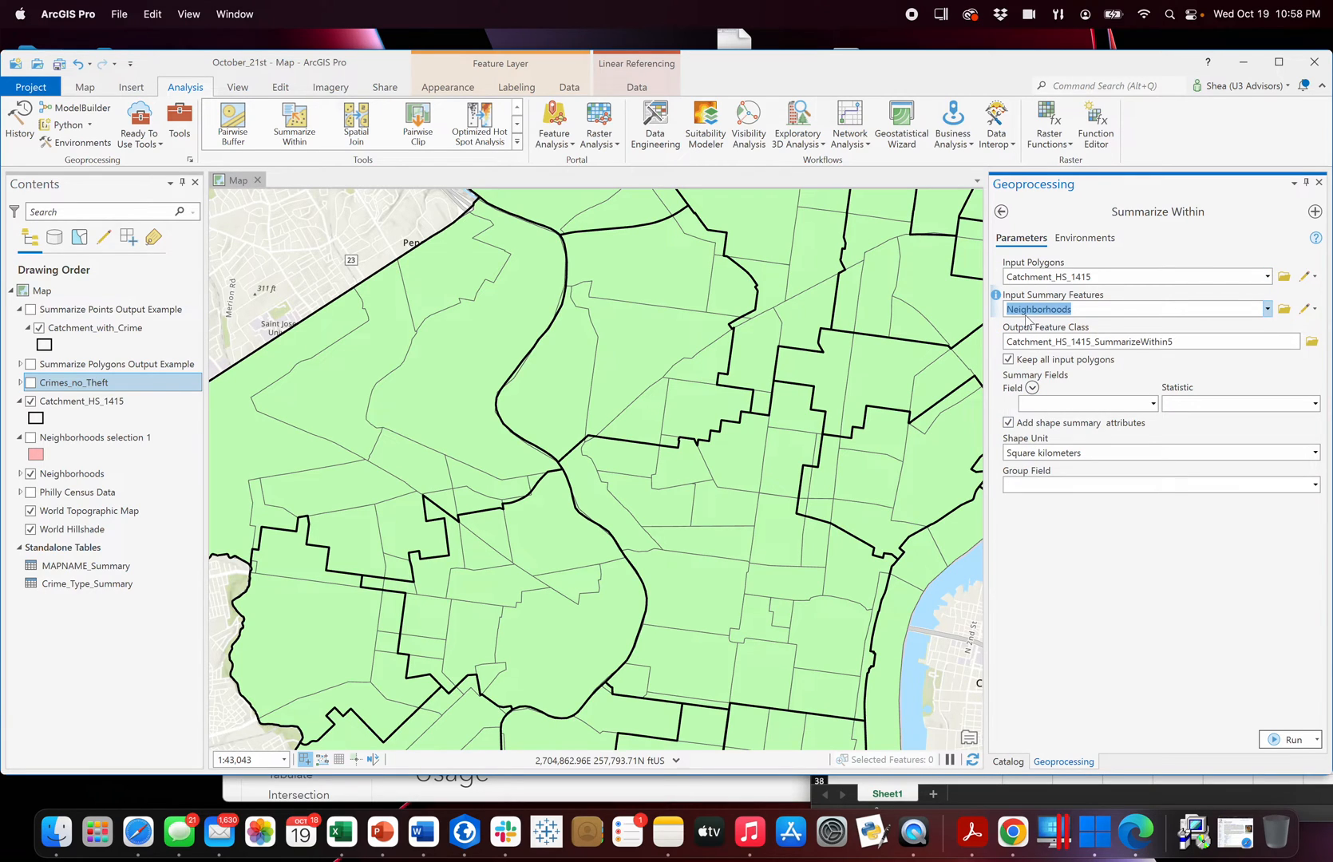
Name the output feature class Catchment_Summarize_Hoods in the October_21st geodatabase.
{"action": "left_click", "coordinate": [1313, 343]}
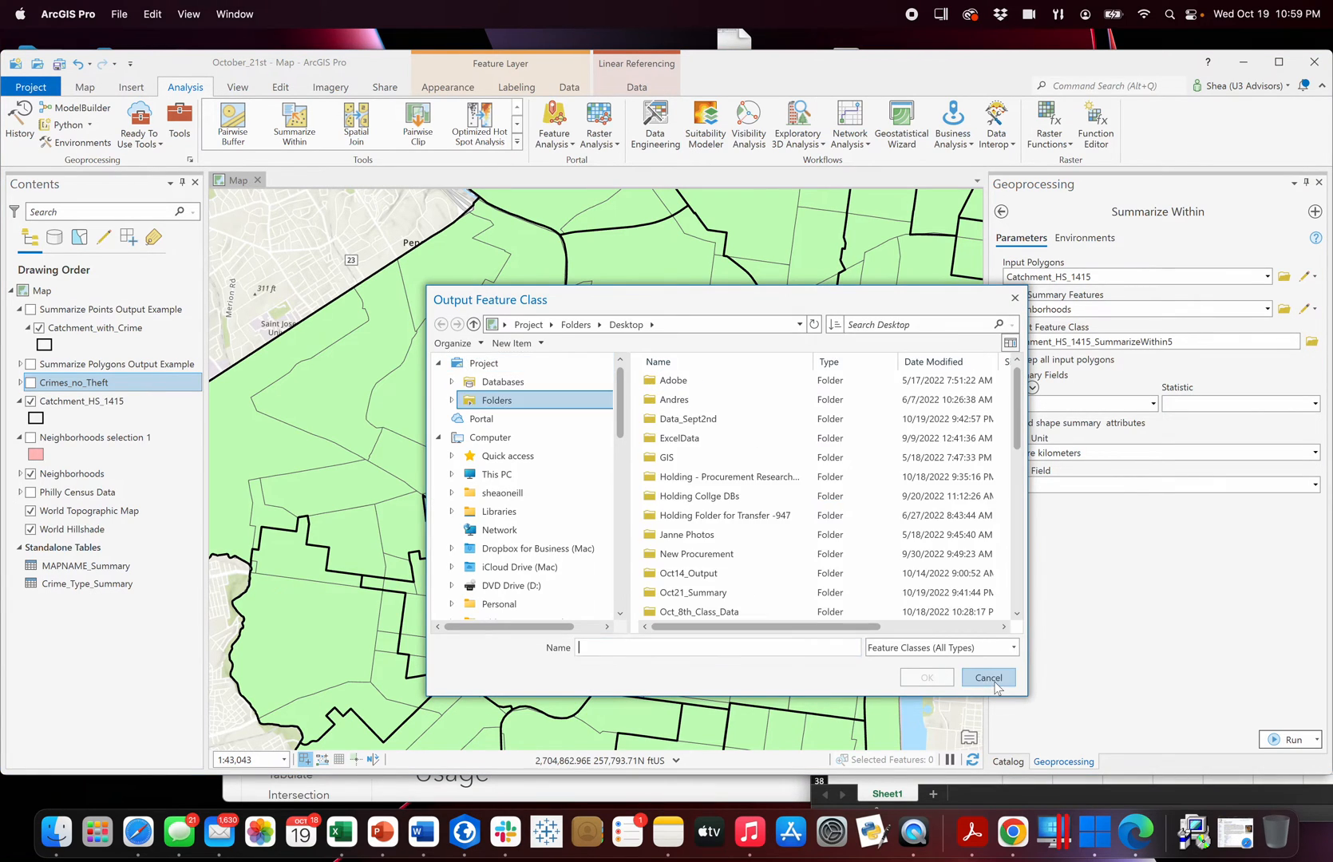
{"action": "left_click", "coordinate": [988, 677]}
{"action": "left_click", "coordinate": [1149, 342]}
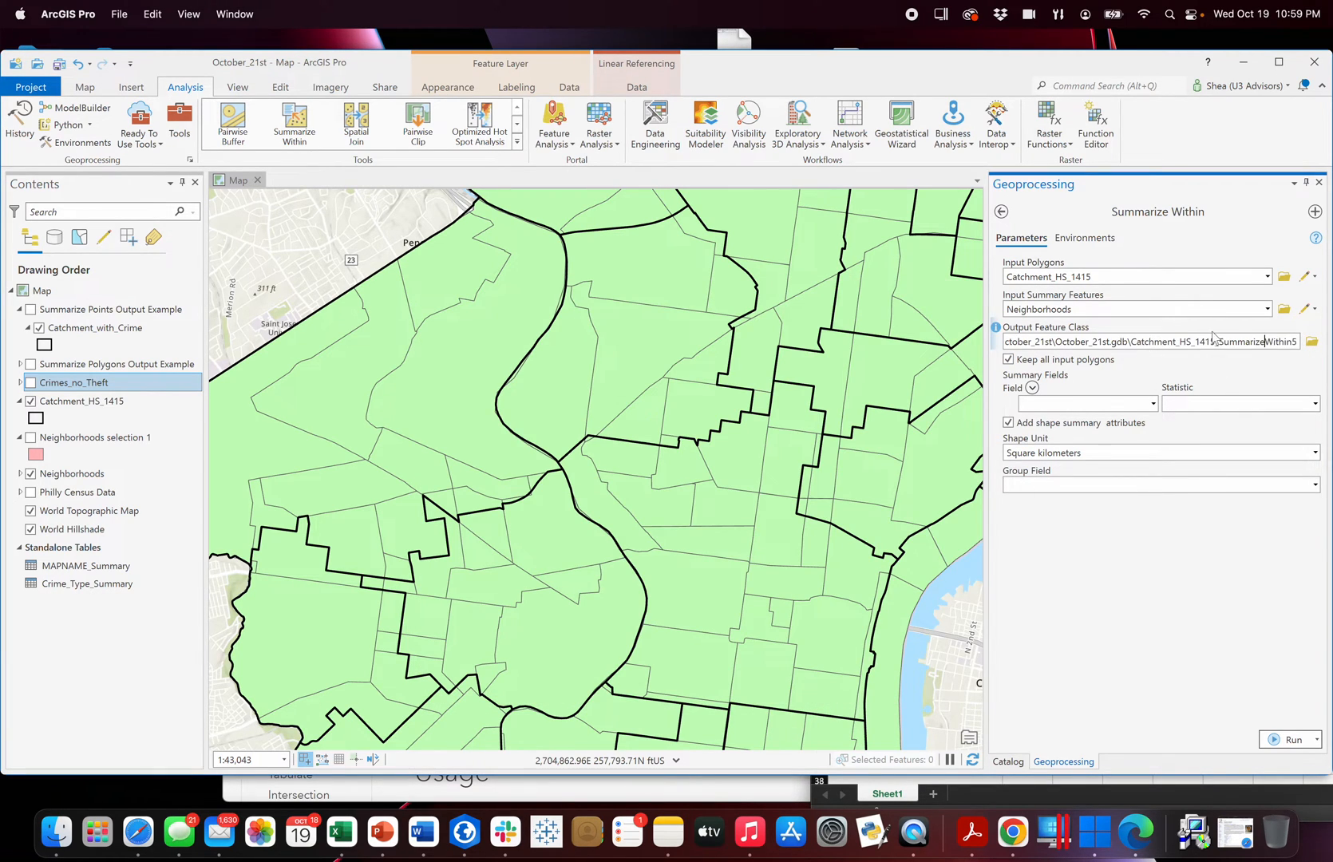
{"action": "left_click_drag", "start_coordinate": [1137, 342], "coordinate": [1298, 341]}
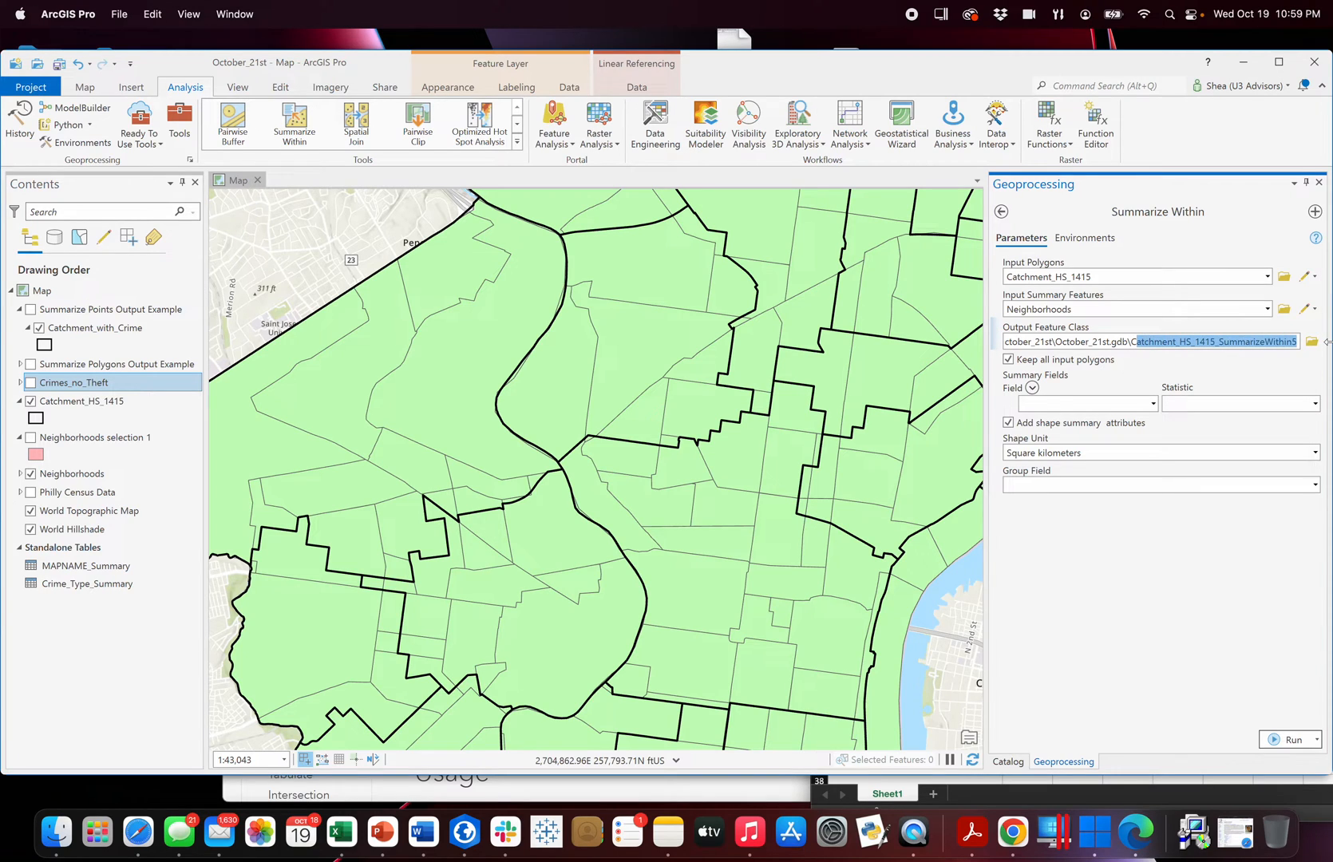
{"action": "key", "text": "BackSpace"}
{"action": "type", "text": "atchment_S"}
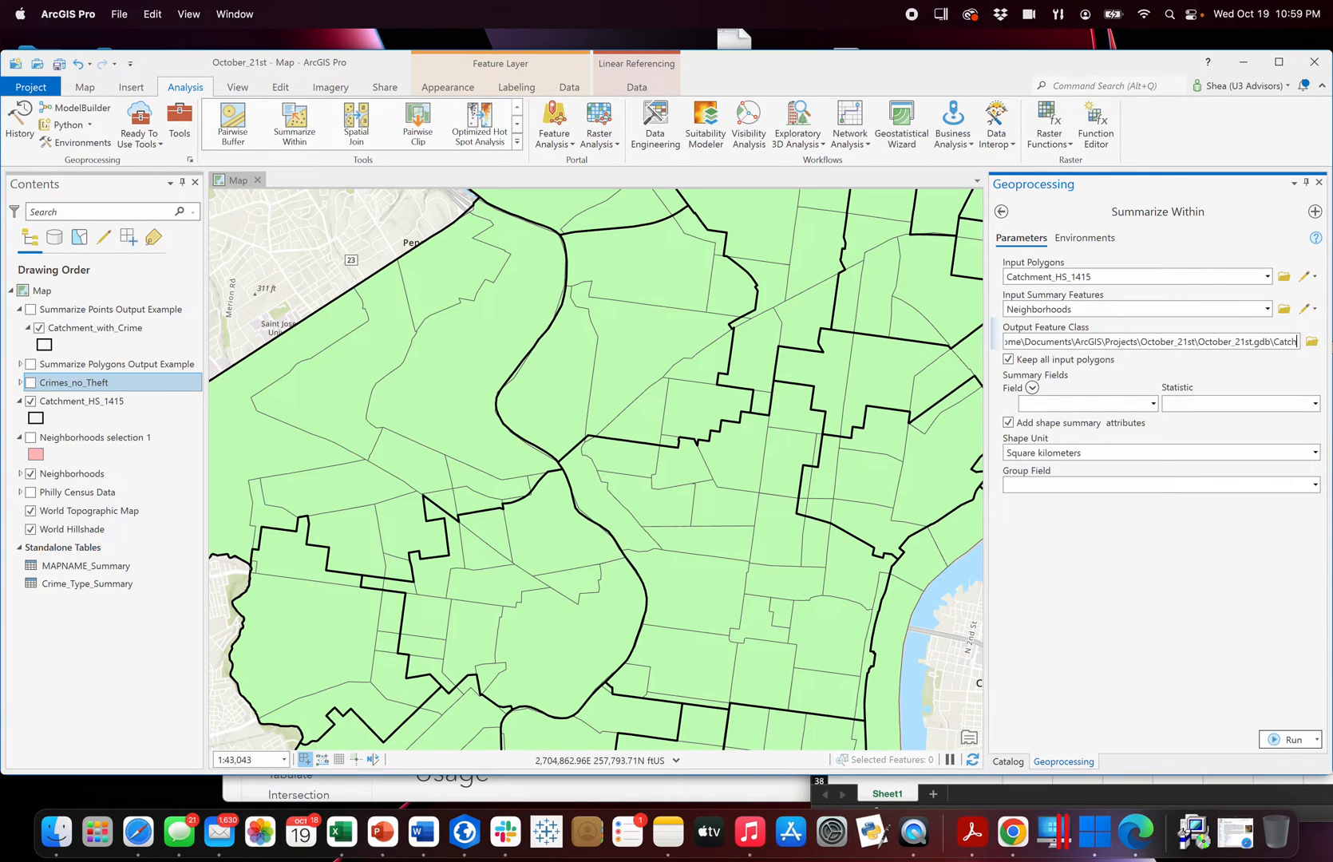
{"action": "type", "text": "ze_Hoods"}
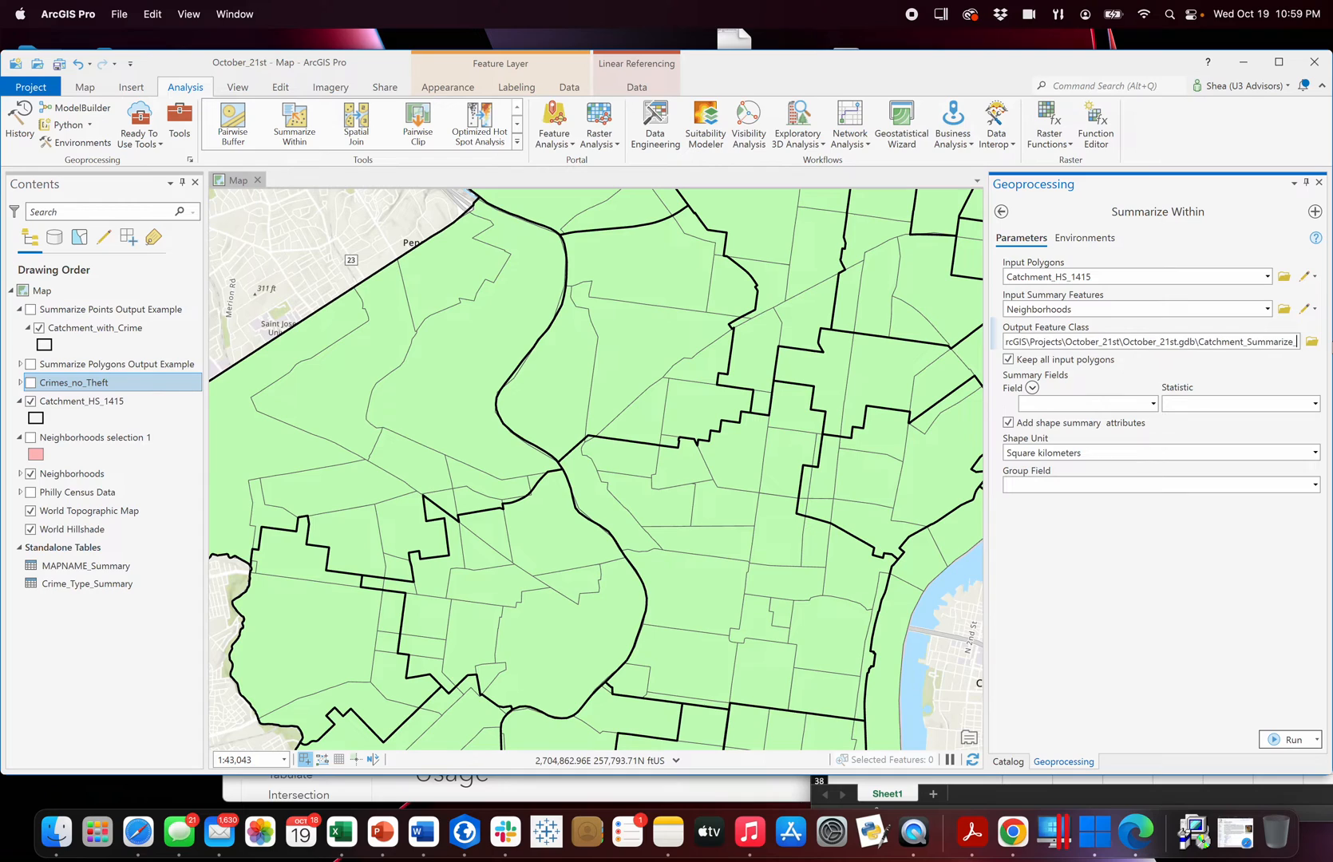
{"action": "left_click", "coordinate": [1242, 376]}
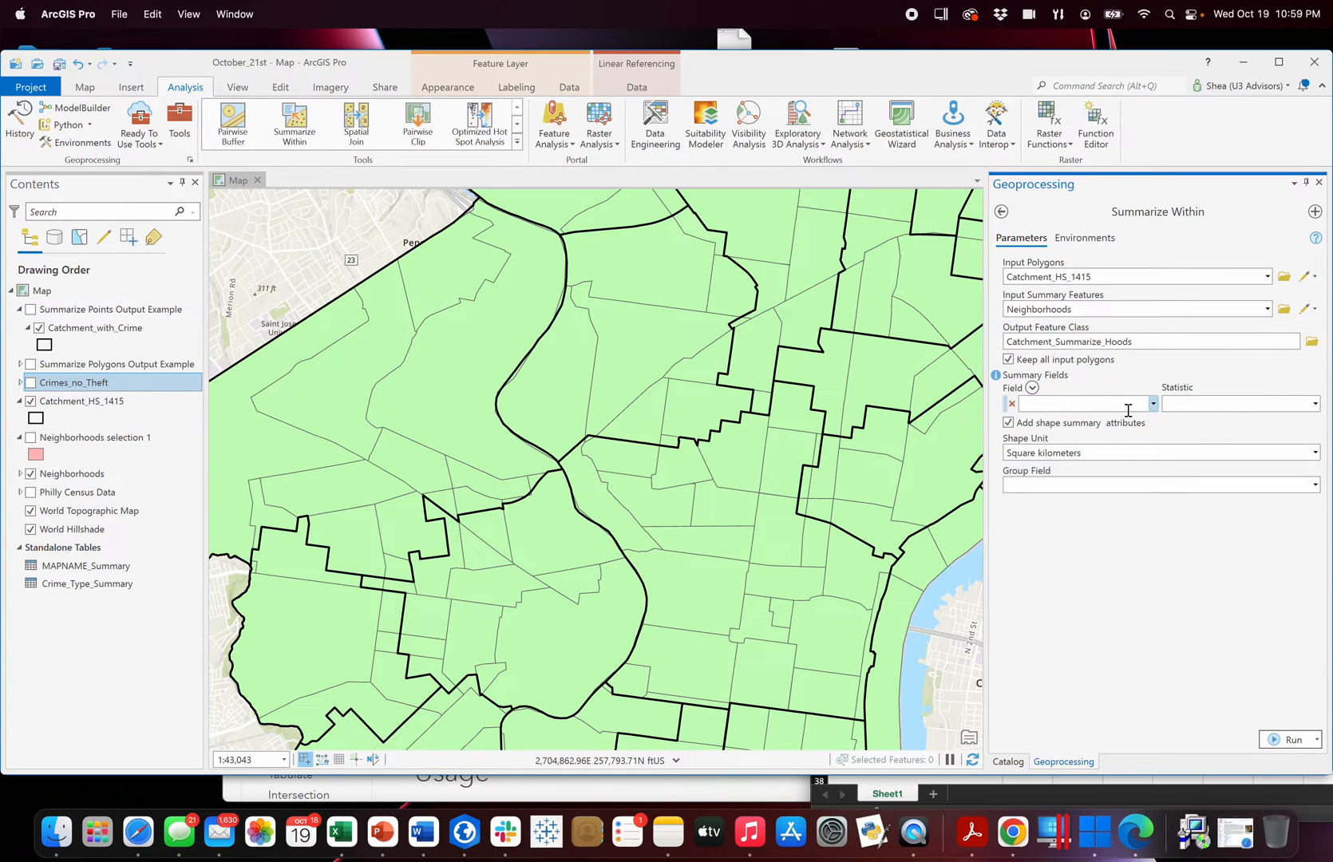
Examine the Neighborhoods attribute table for numeric fields suitable for summarizing, and close the table.
{"action": "right_click", "coordinate": [88, 476]}
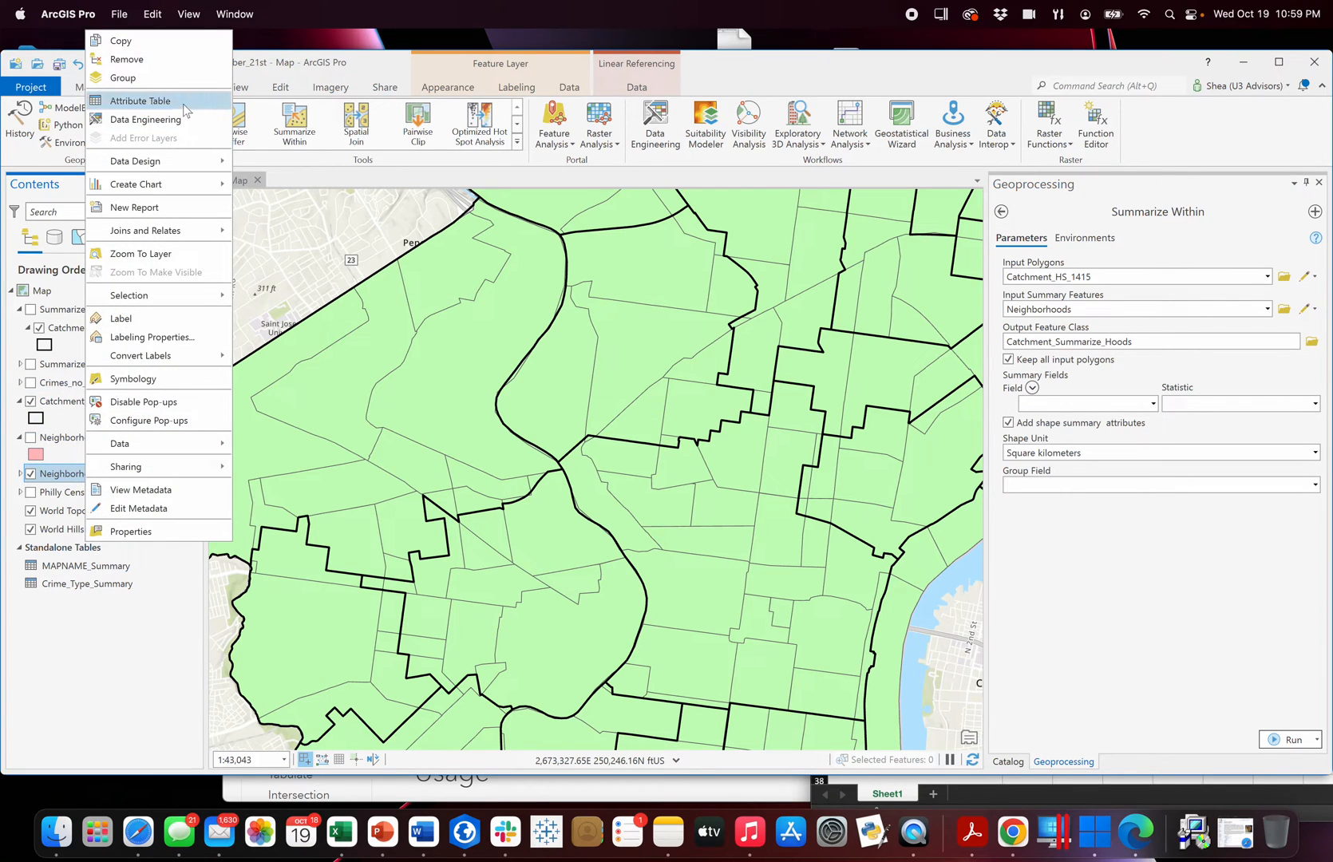
{"action": "left_click", "coordinate": [183, 104]}
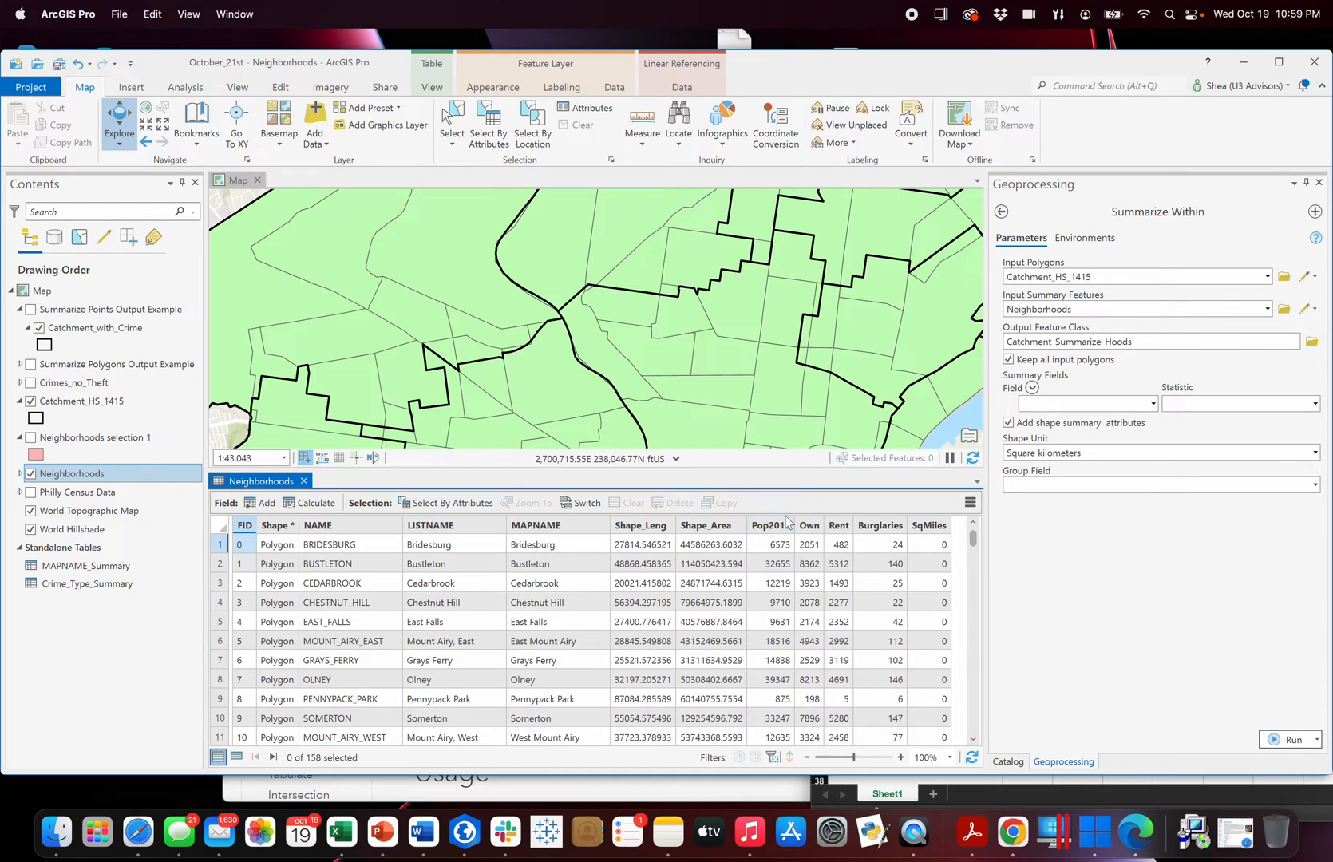
{"action": "mouse_move", "coordinate": [786, 525]}
{"action": "scroll", "coordinate": [980, 600], "scroll_direction": "down", "scroll_amount": 20}
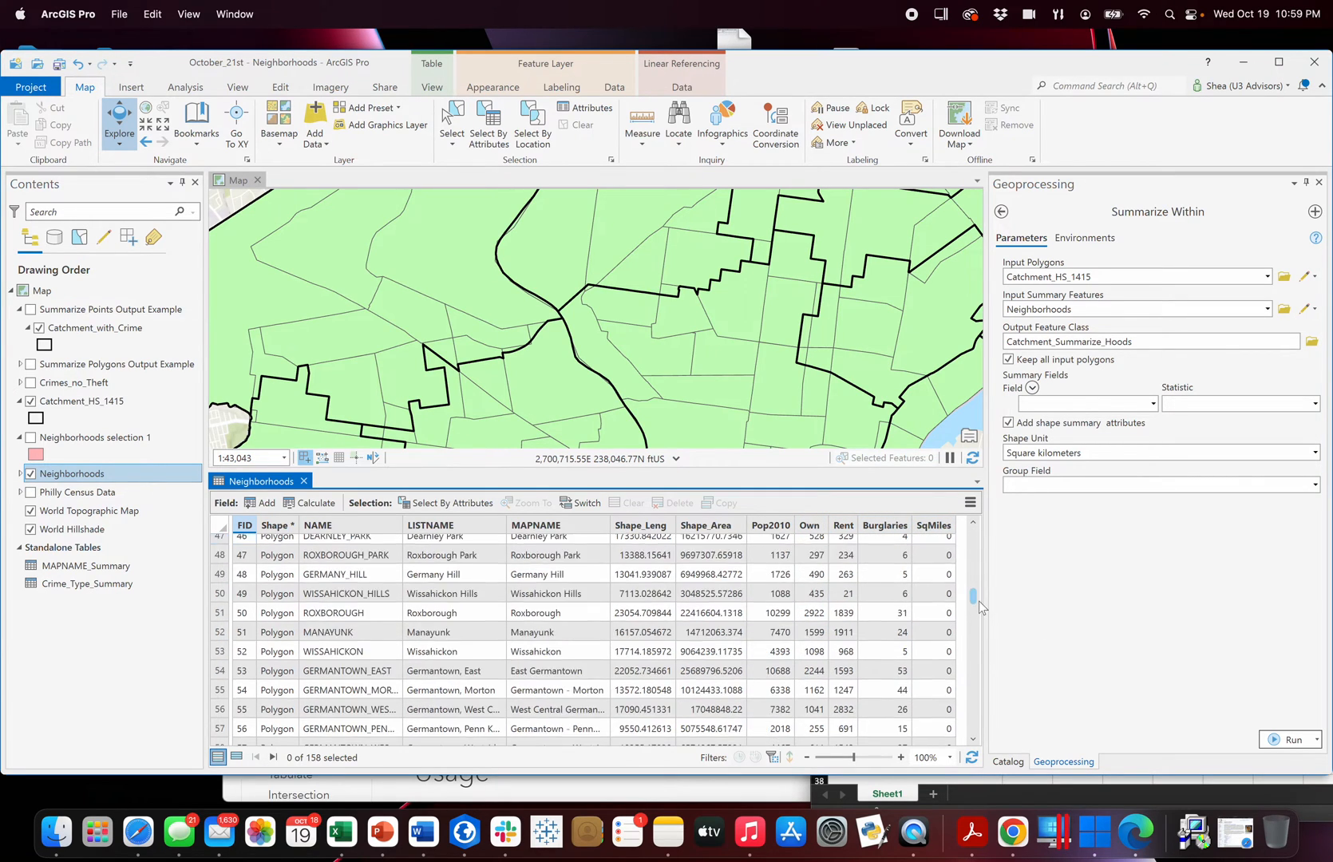
{"action": "left_click_drag", "start_coordinate": [968, 695], "coordinate": [974, 605]}
{"action": "left_click_drag", "start_coordinate": [974, 519], "coordinate": [978, 487]}
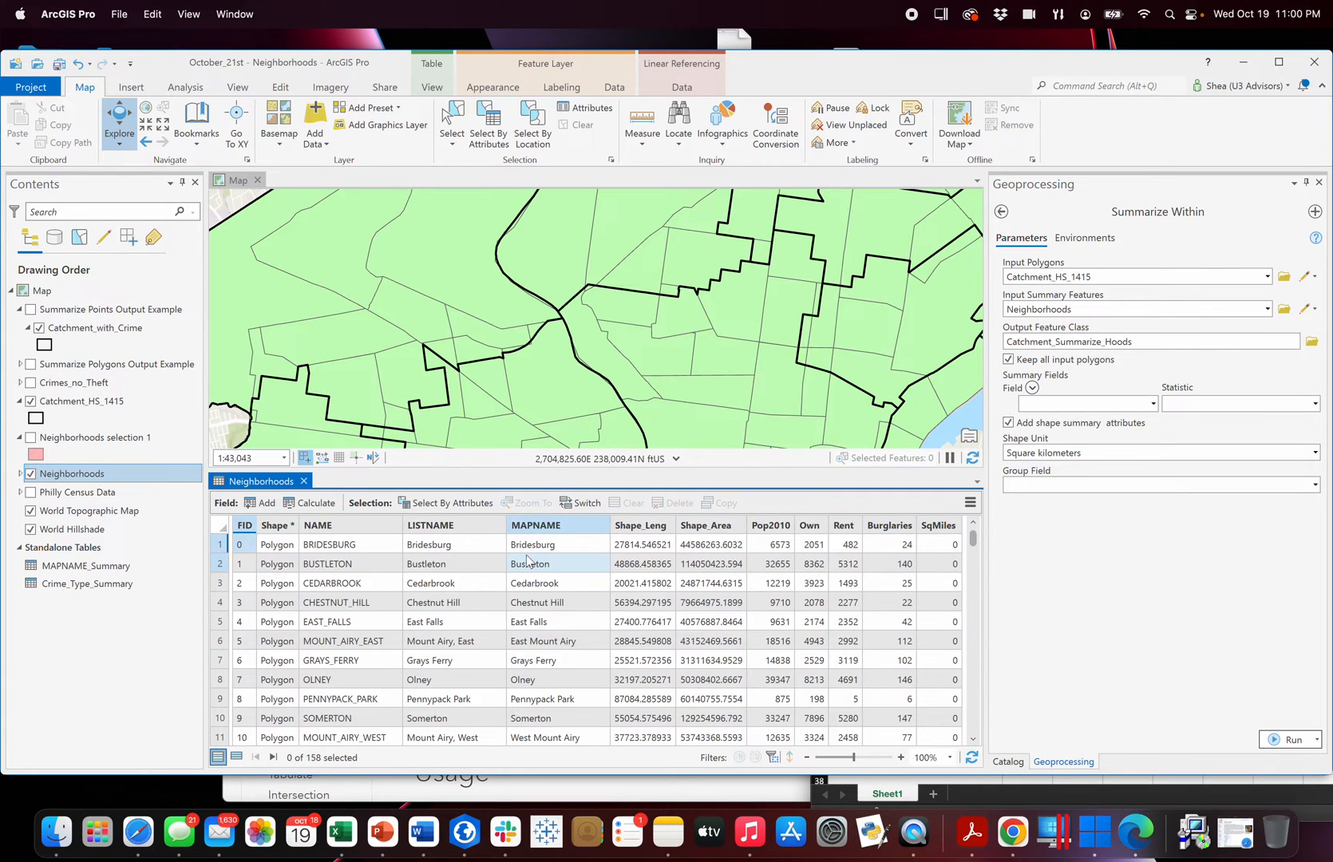
{"action": "left_click", "coordinate": [303, 482]}
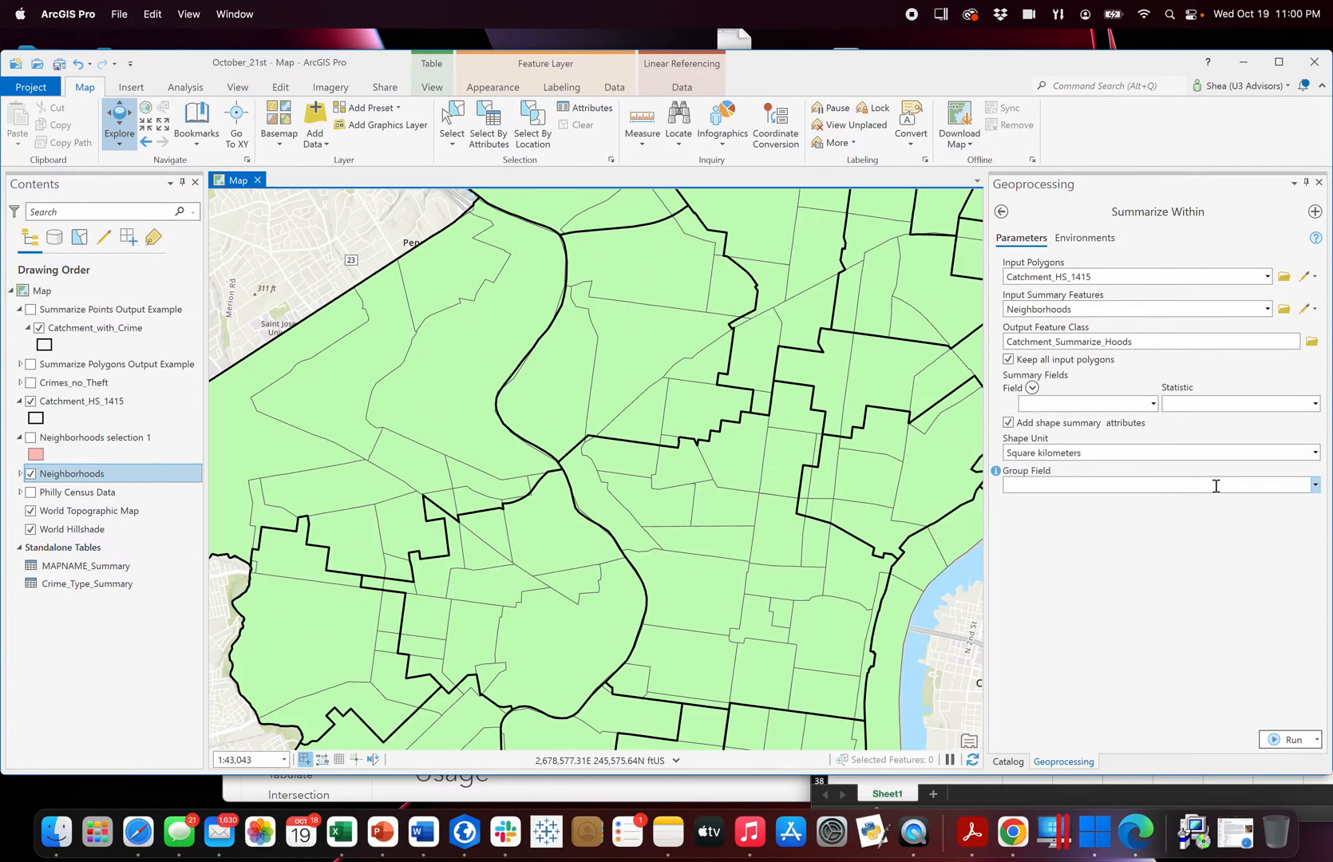
Add Pop2010, Own and Rent as the summary fields.
{"action": "left_click", "coordinate": [1152, 404]}
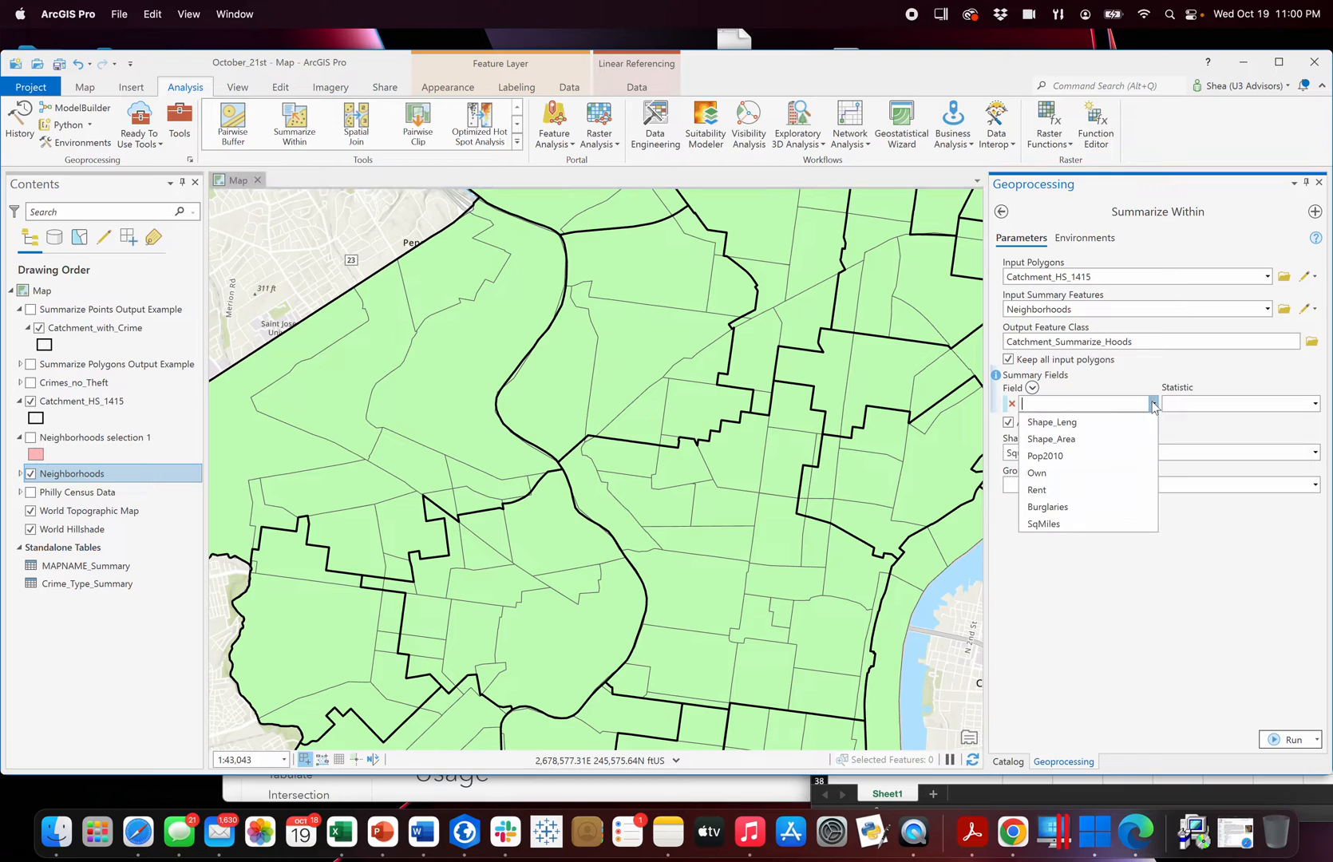
{"action": "left_click", "coordinate": [1074, 457]}
{"action": "left_click", "coordinate": [1153, 422]}
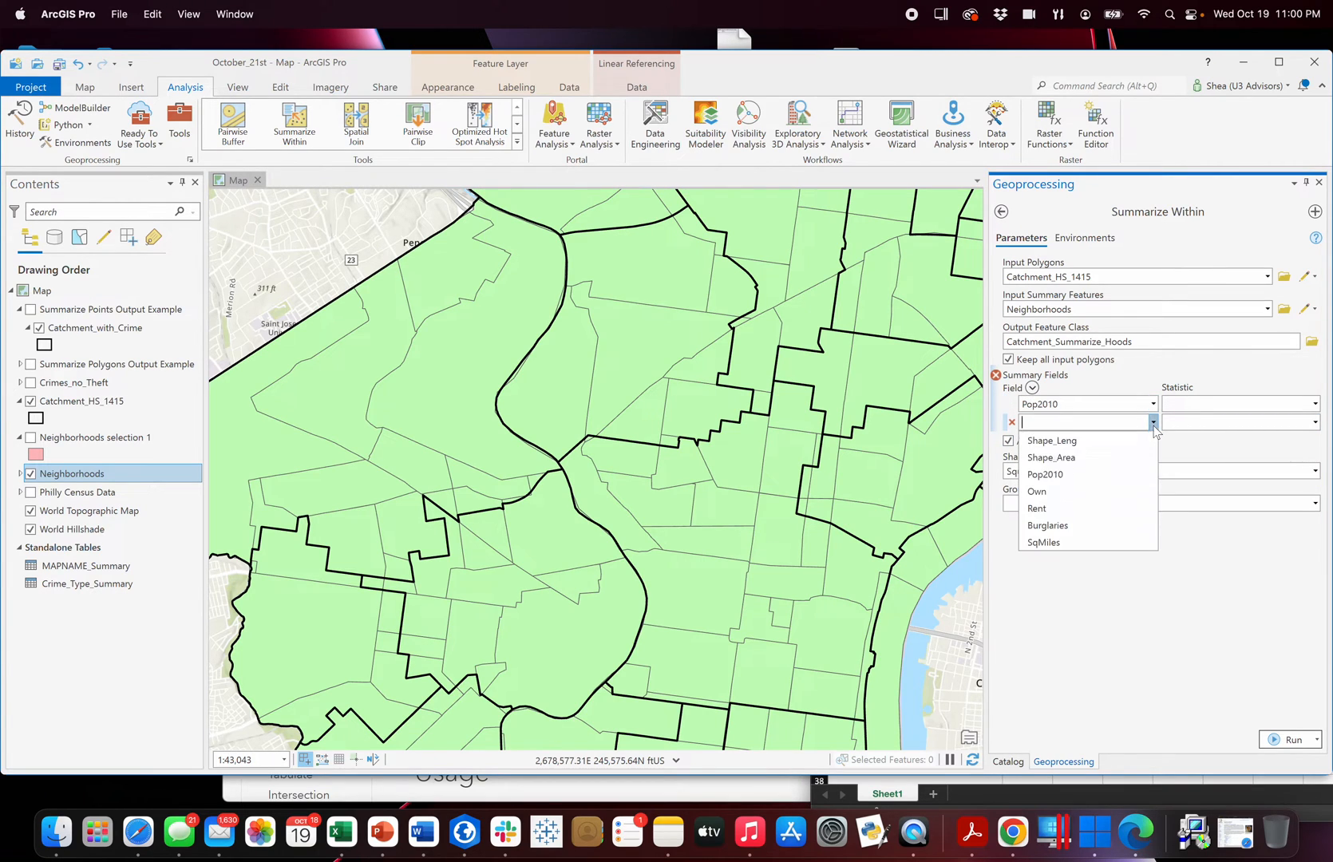
{"action": "left_click", "coordinate": [1062, 491]}
{"action": "left_click", "coordinate": [1152, 441]}
{"action": "left_click", "coordinate": [1045, 531]}
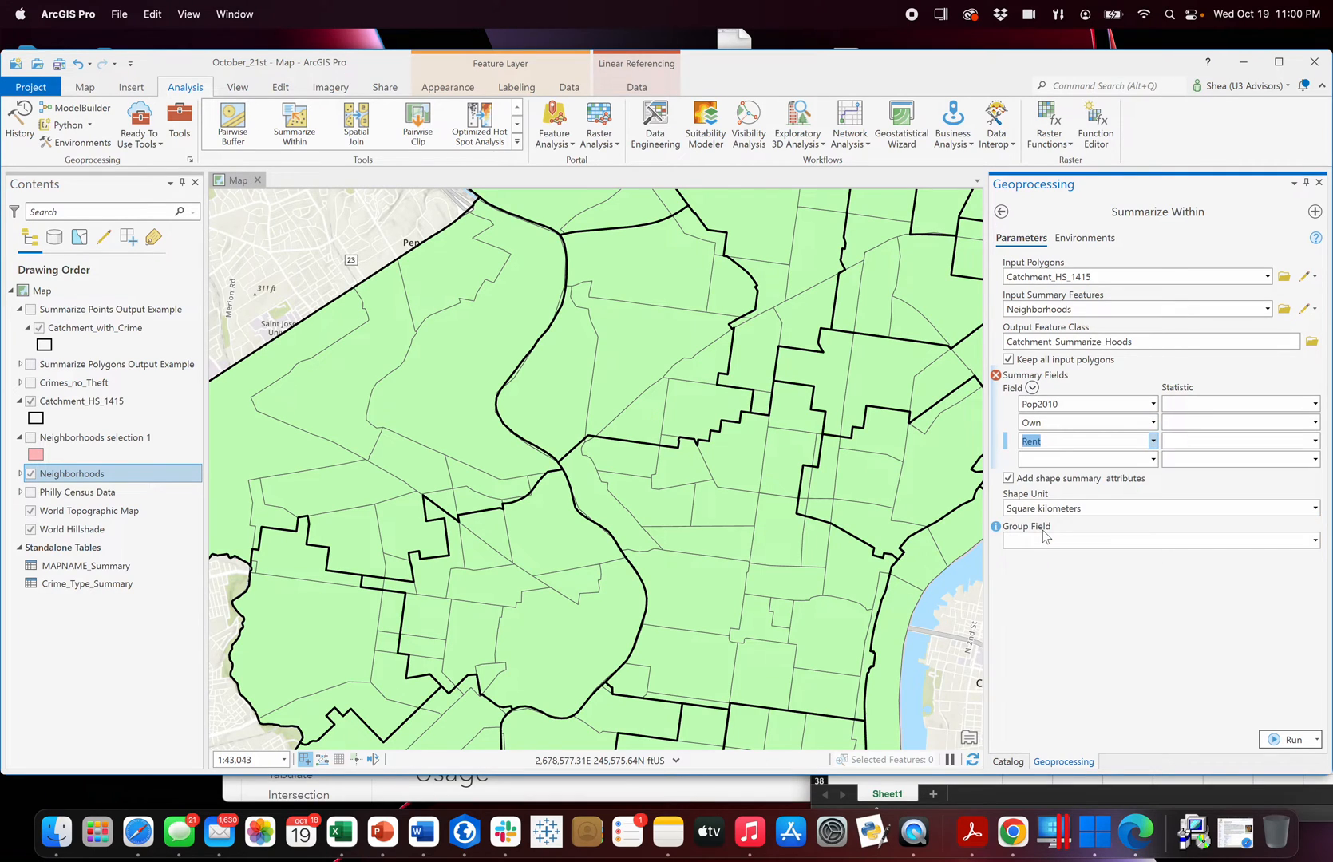
Set the statistic to Sum for the Pop2010, Own and Rent summary fields.
{"action": "left_click", "coordinate": [1315, 404]}
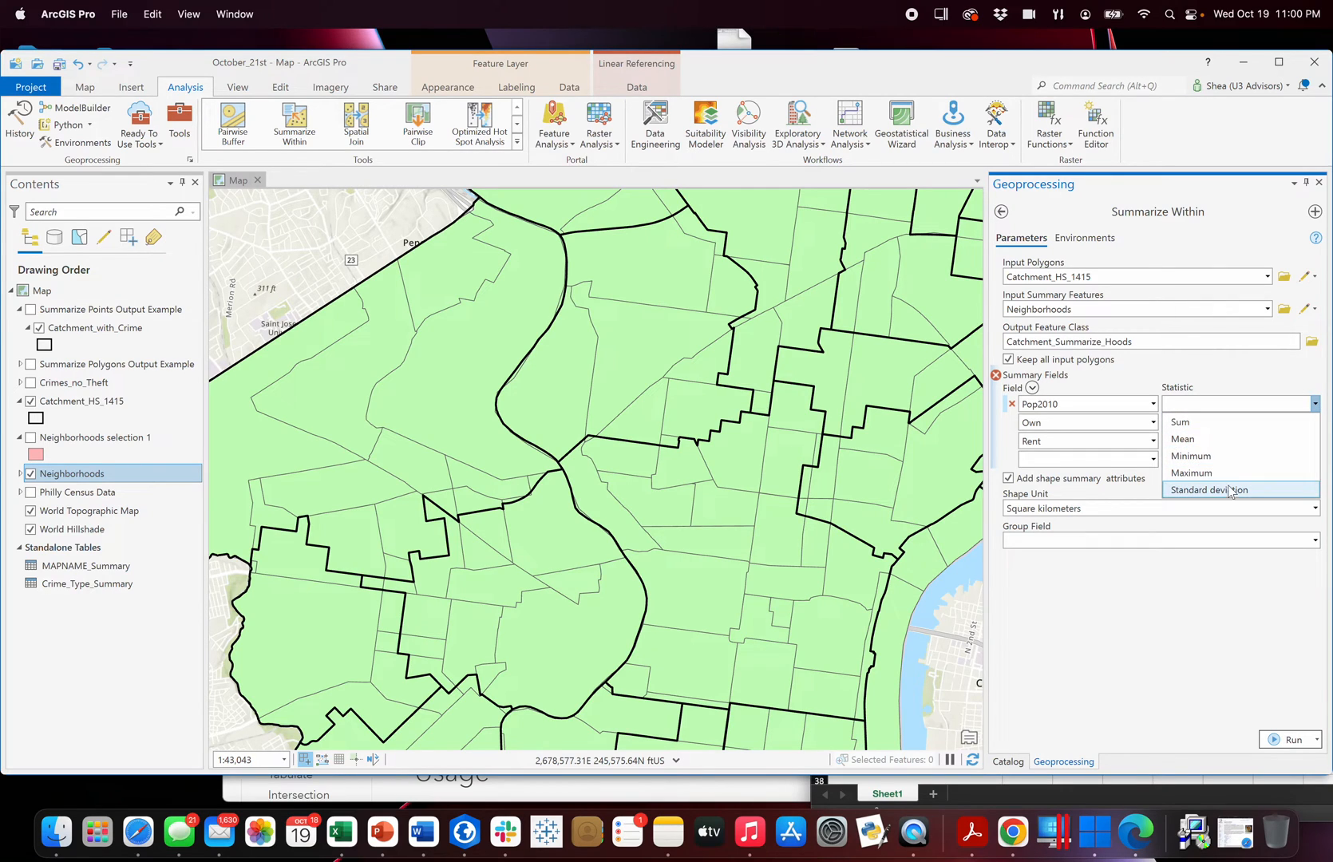
{"action": "left_click", "coordinate": [1243, 421]}
{"action": "left_click", "coordinate": [1316, 423]}
{"action": "left_click", "coordinate": [1280, 440]}
{"action": "left_click", "coordinate": [1316, 442]}
{"action": "left_click", "coordinate": [1278, 459]}
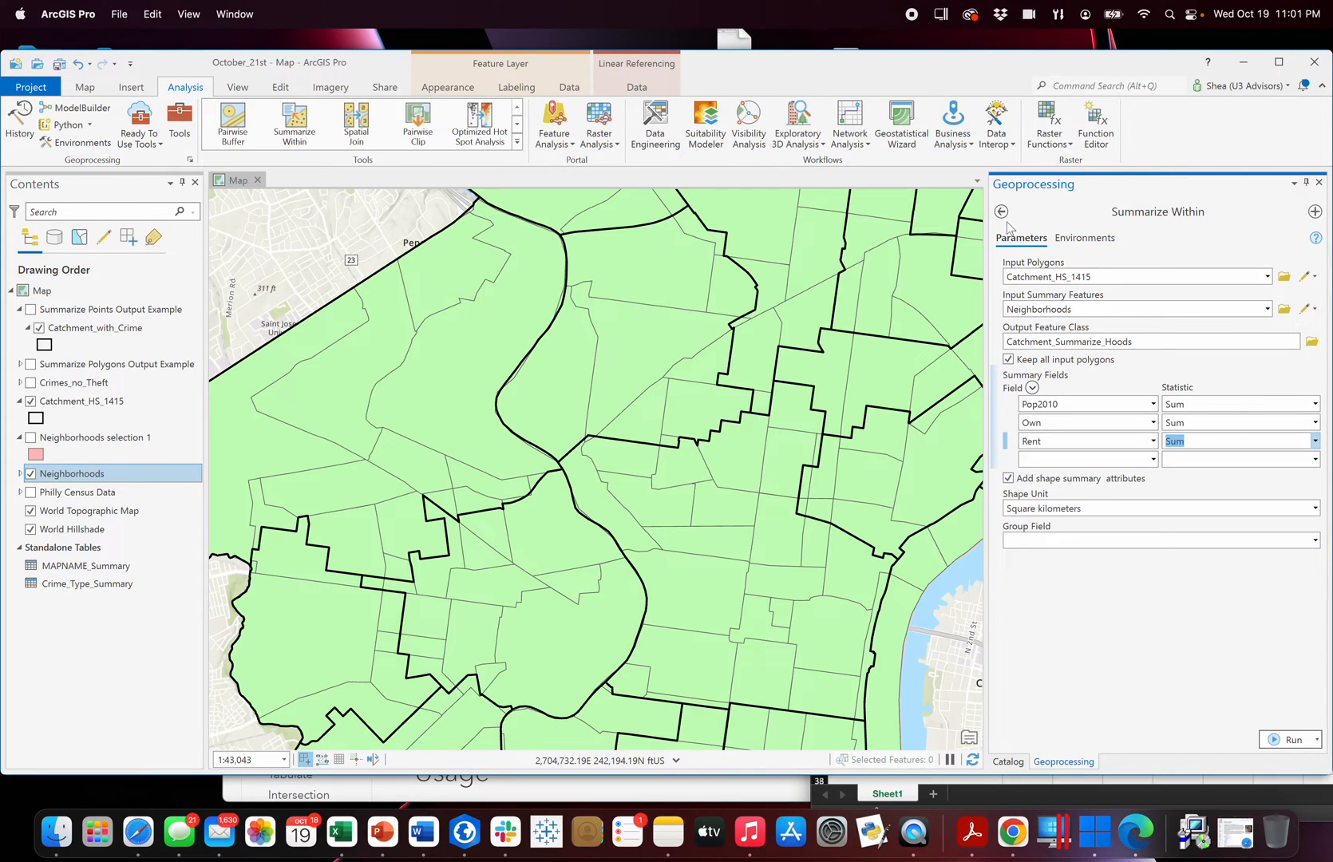
Widen the area showing the tool parameters and make the Neighborhoods selection 1 layer visible again.
{"action": "left_click_drag", "start_coordinate": [988, 257], "coordinate": [955, 257]}
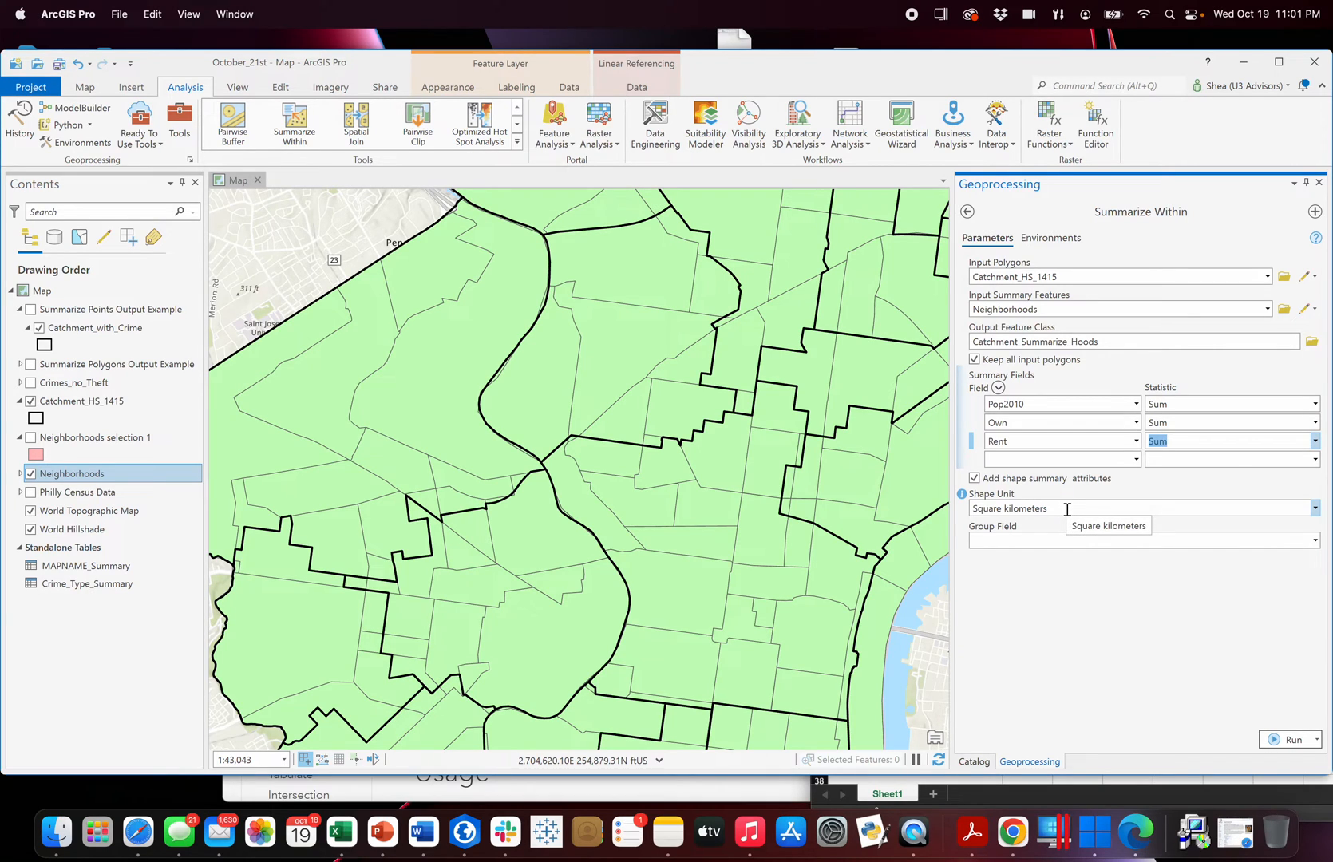
{"action": "left_click", "coordinate": [31, 437]}
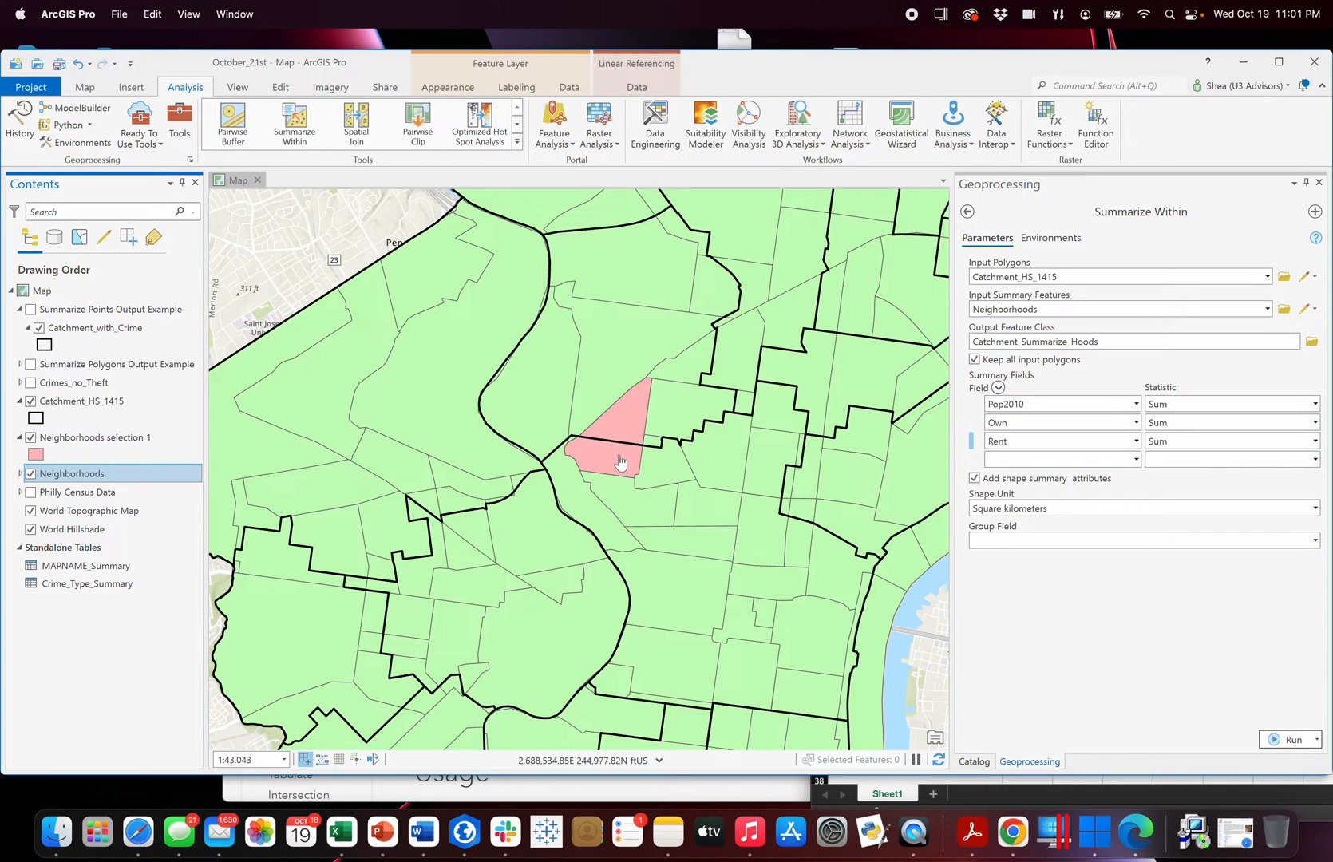
Set the shape unit to Square miles and the group field to MAPNAME for the neighborhood summary.
{"action": "left_click", "coordinate": [1315, 509]}
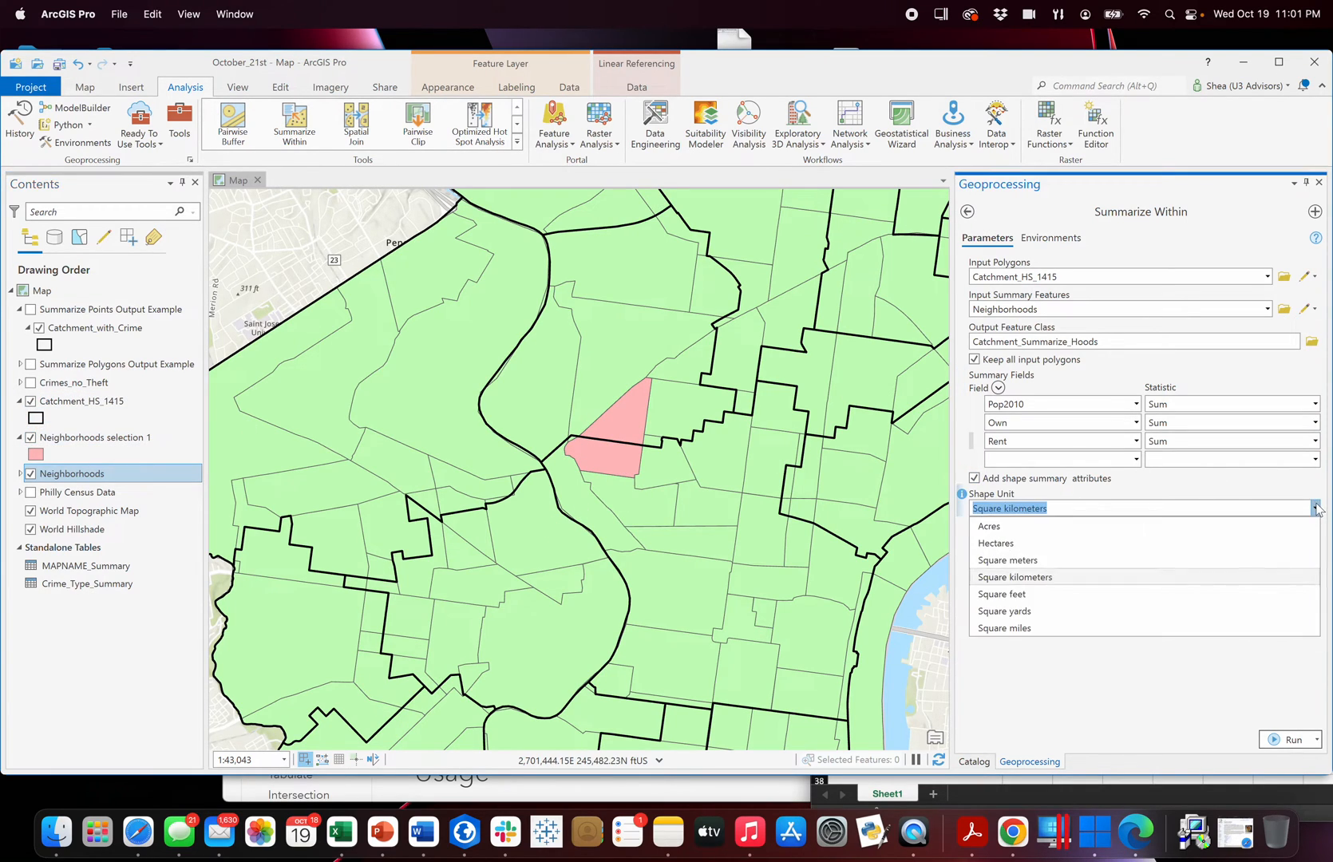
{"action": "left_click", "coordinate": [1076, 628]}
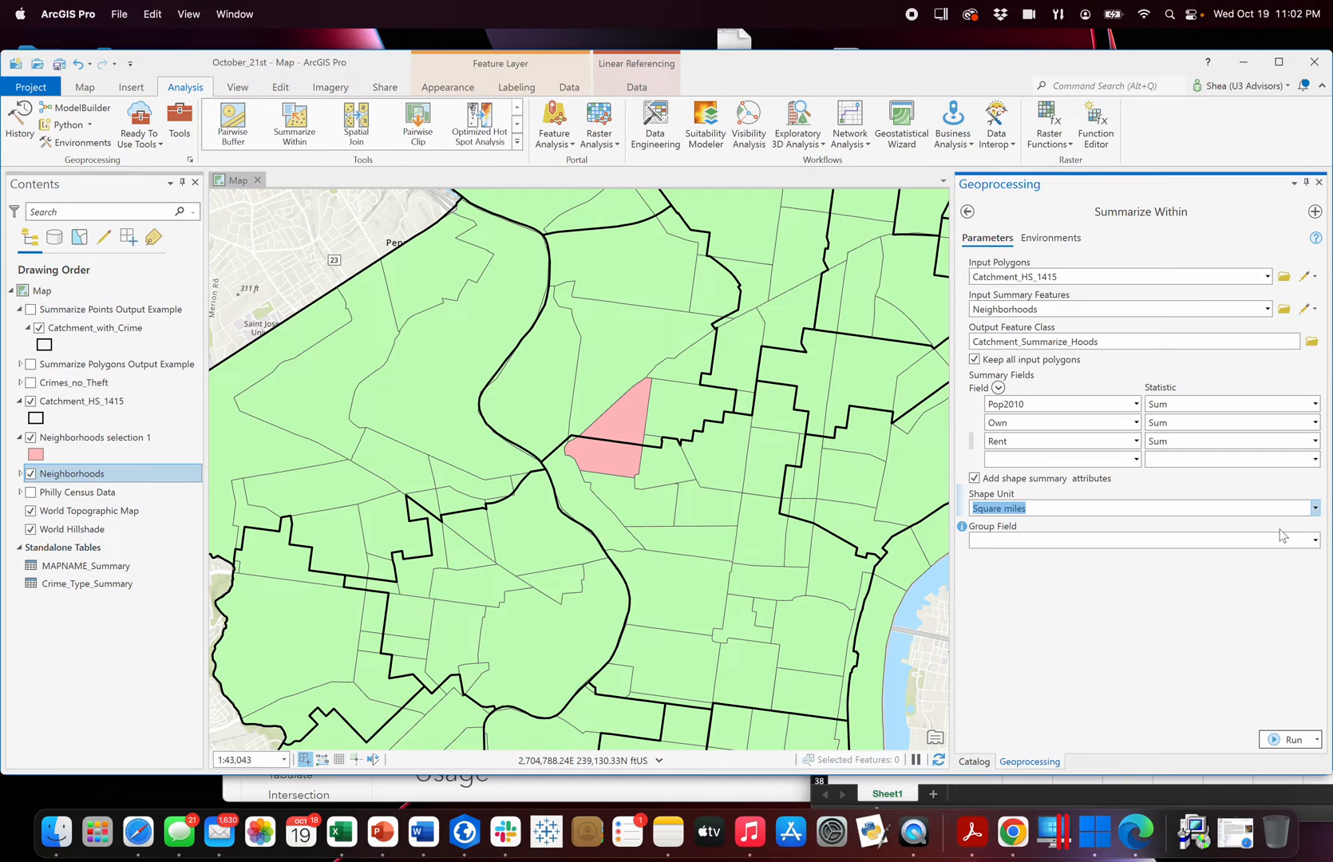
{"action": "left_click", "coordinate": [1314, 540]}
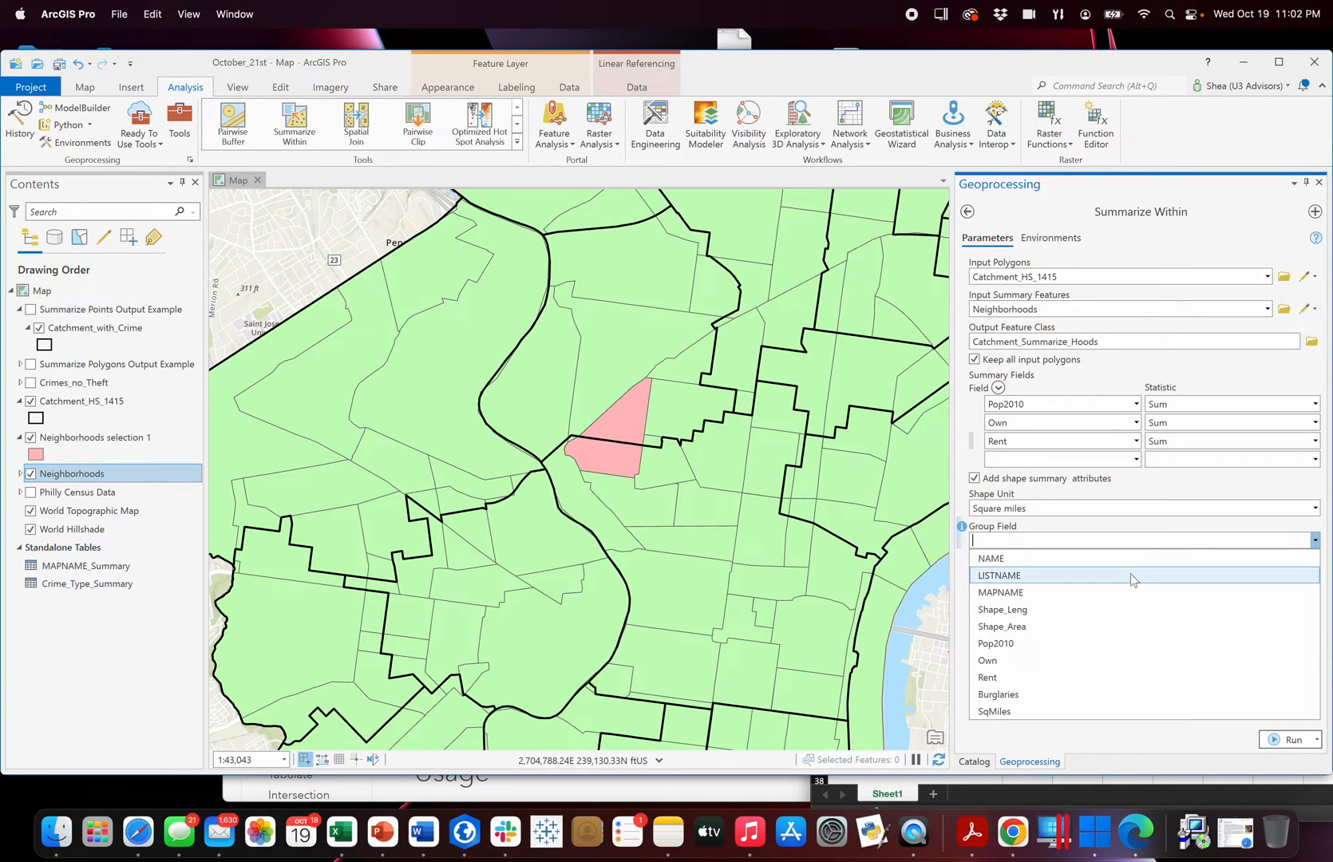
{"action": "left_click", "coordinate": [1097, 595]}
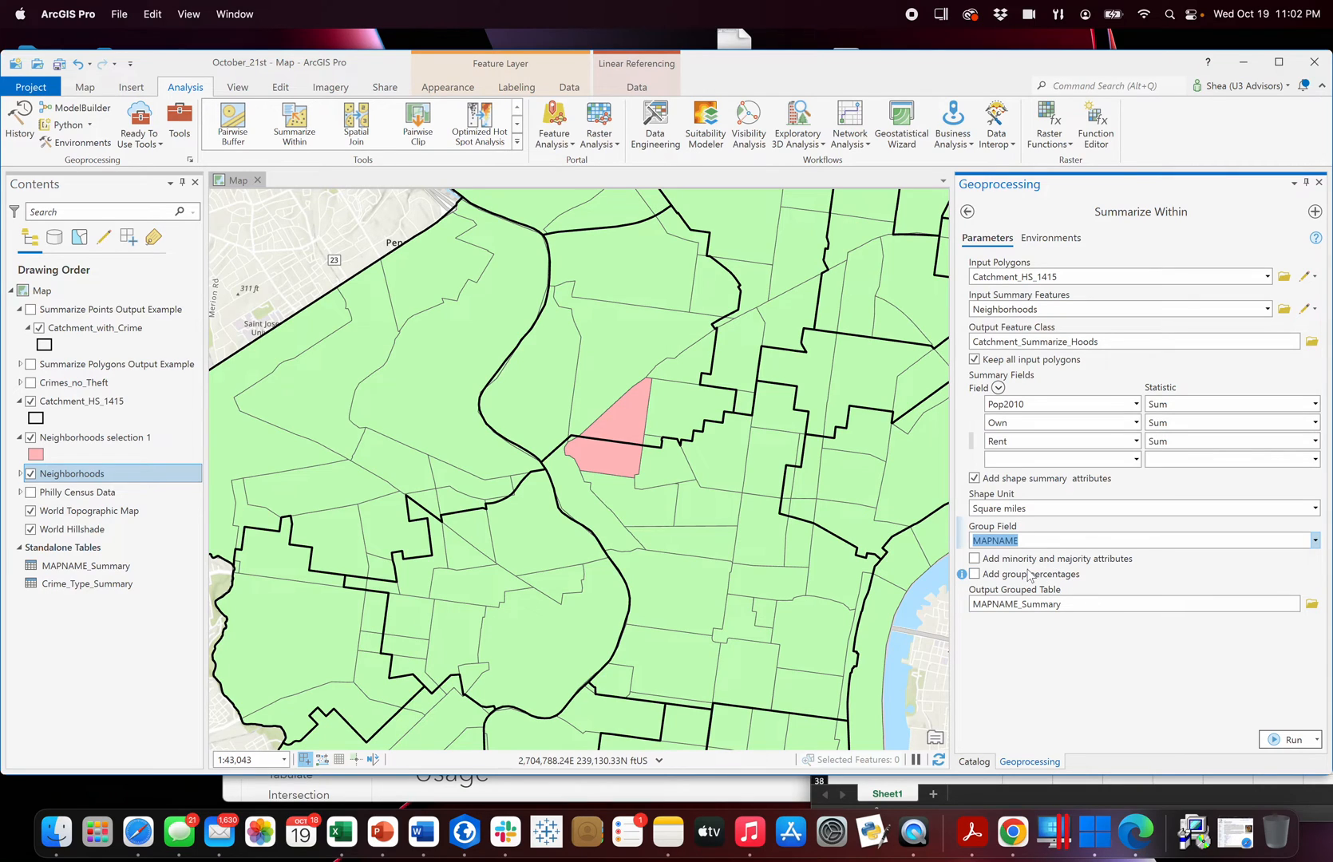
Include minority and majority attributes and group percentages in the summary, and close the Summarize Within tool without running it.
{"action": "left_click", "coordinate": [975, 559]}
{"action": "left_click", "coordinate": [975, 574]}
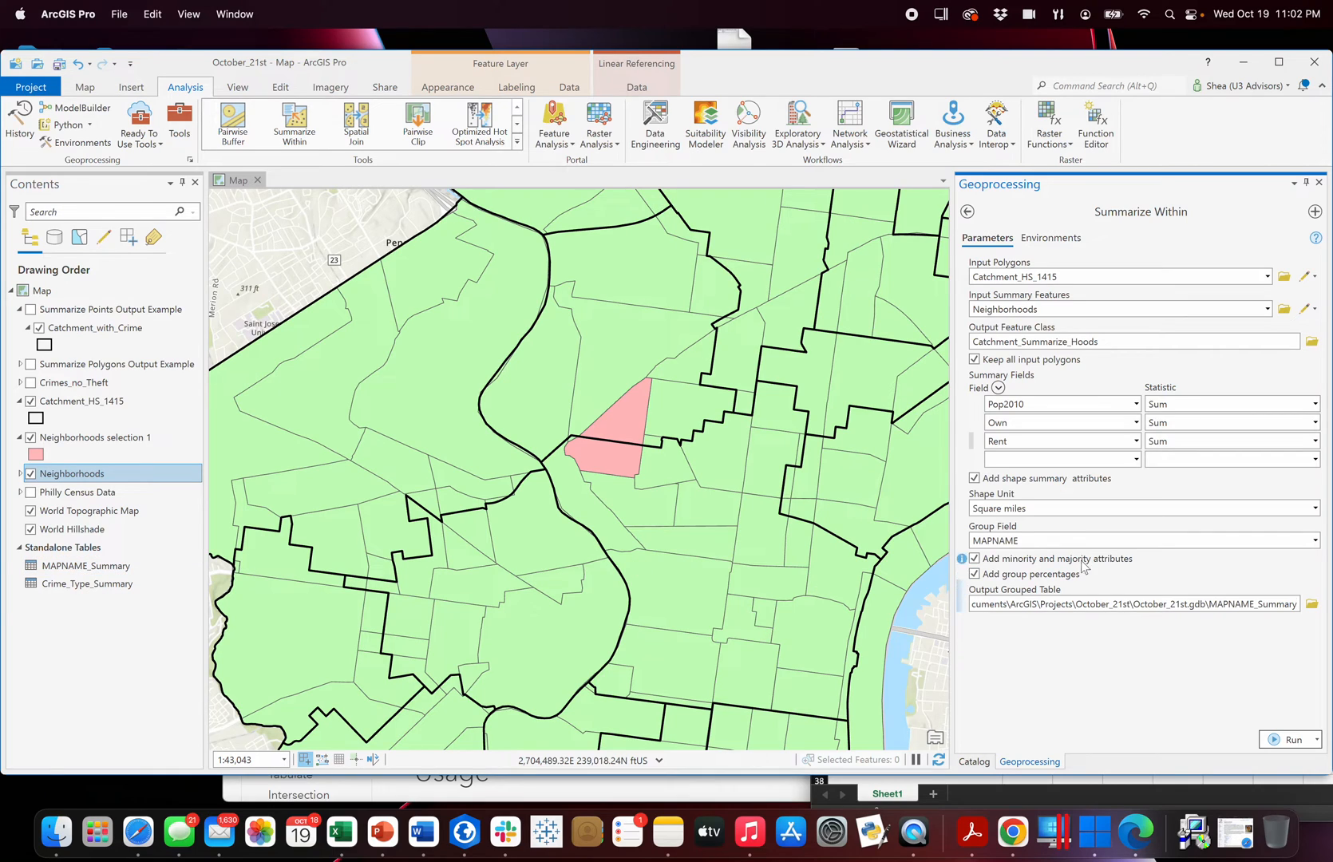
{"action": "left_click", "coordinate": [1108, 679]}
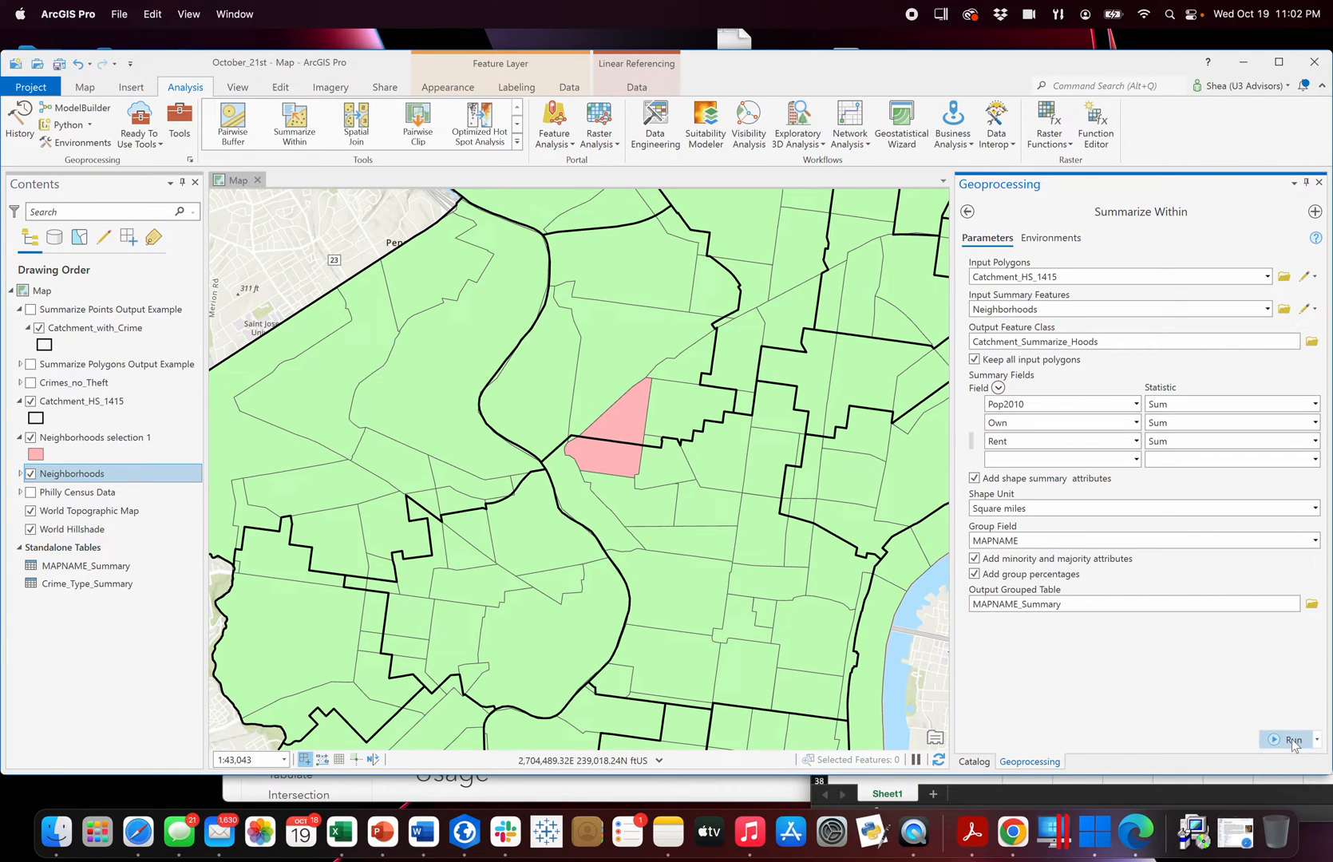
{"action": "left_click", "coordinate": [1319, 183]}
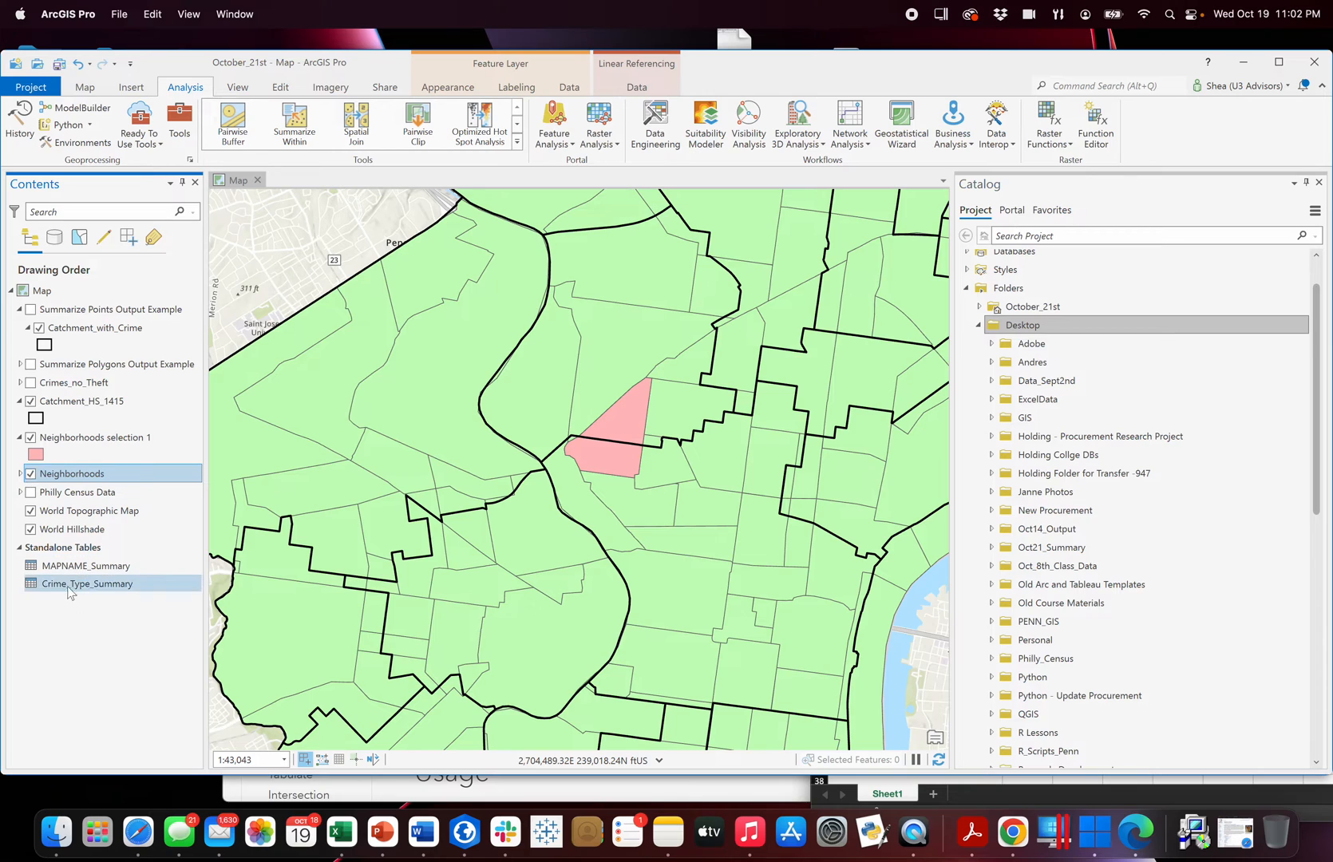
Collapse the Summarize Points Output Example group and hide the Catchment_HS_1415, Neighborhoods selection 1 and Neighborhoods layers.
{"action": "left_click", "coordinate": [20, 310]}
{"action": "left_click", "coordinate": [31, 364]}
{"action": "left_click", "coordinate": [31, 365]}
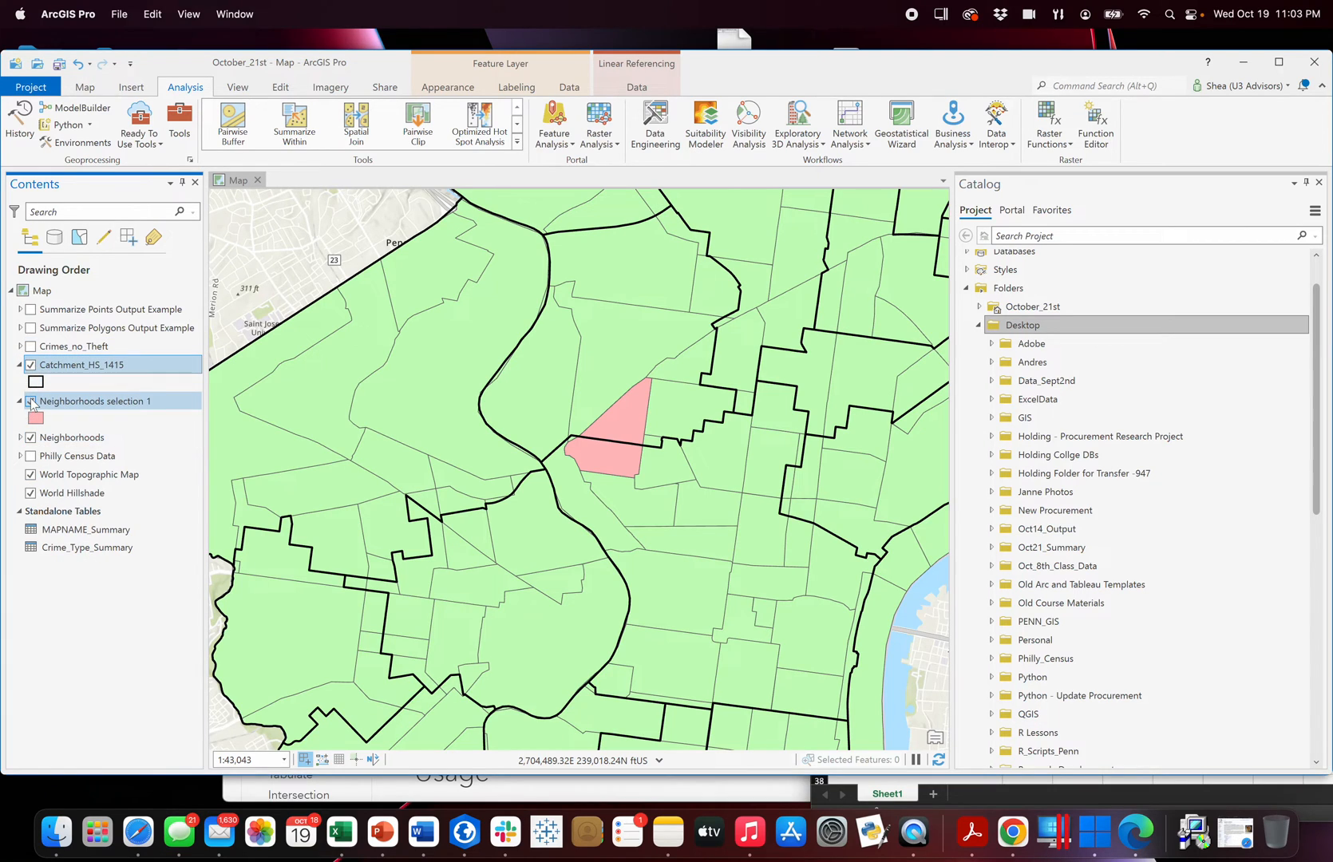
{"action": "left_click", "coordinate": [31, 401]}
{"action": "left_click", "coordinate": [31, 437]}
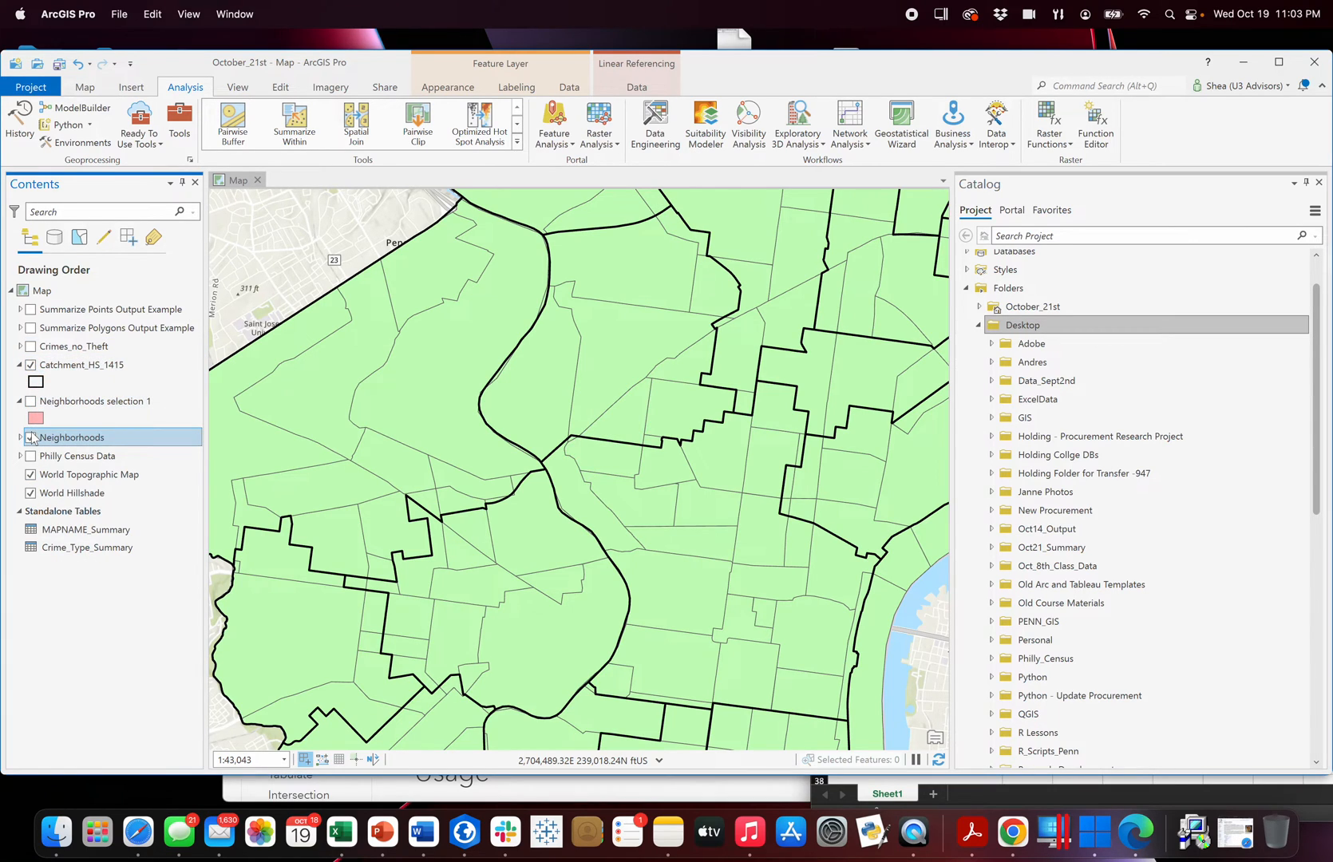
{"action": "left_click", "coordinate": [31, 437]}
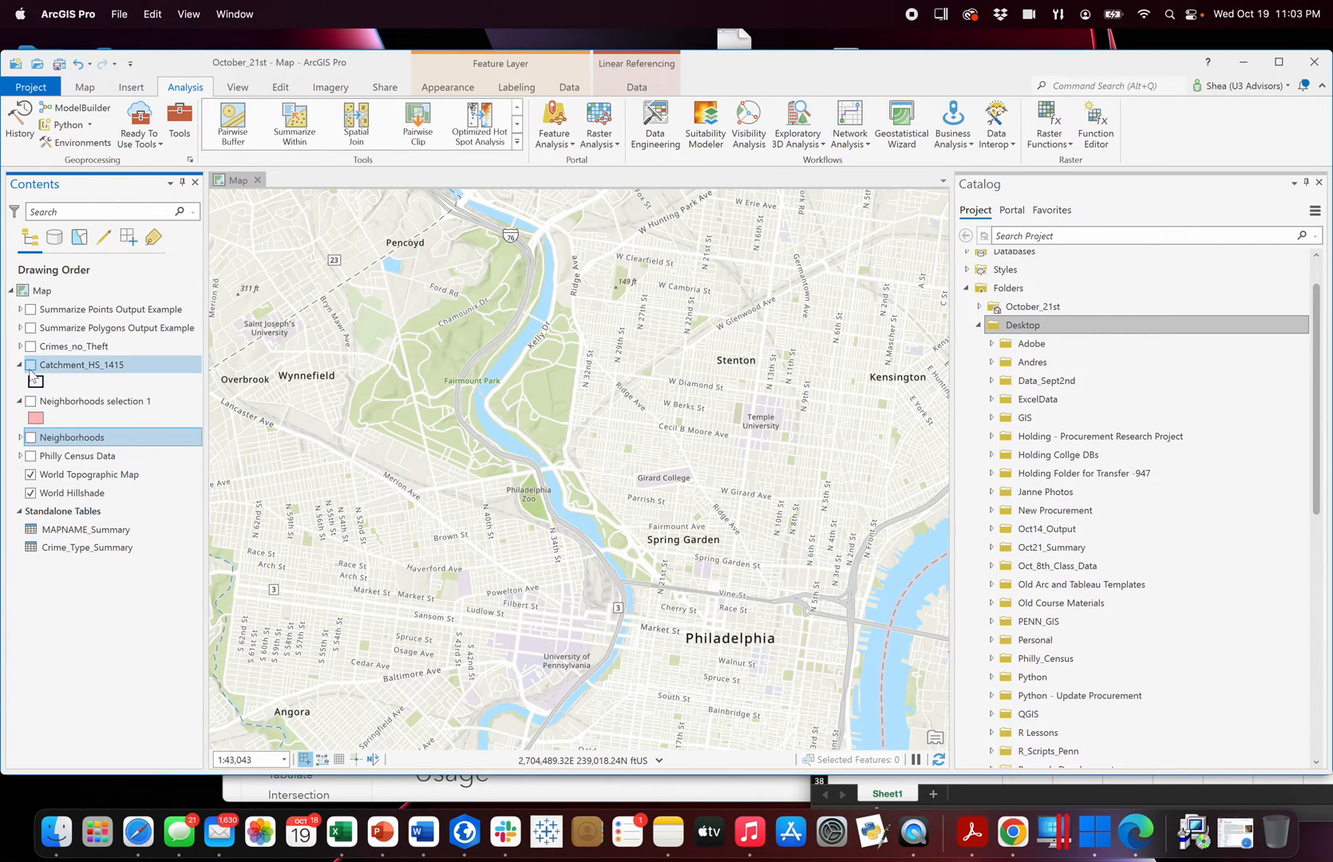
Expand the Summarize Polygons Output Example group and show only its Catchment_Neigh layer on the map.
{"action": "left_click", "coordinate": [20, 327]}
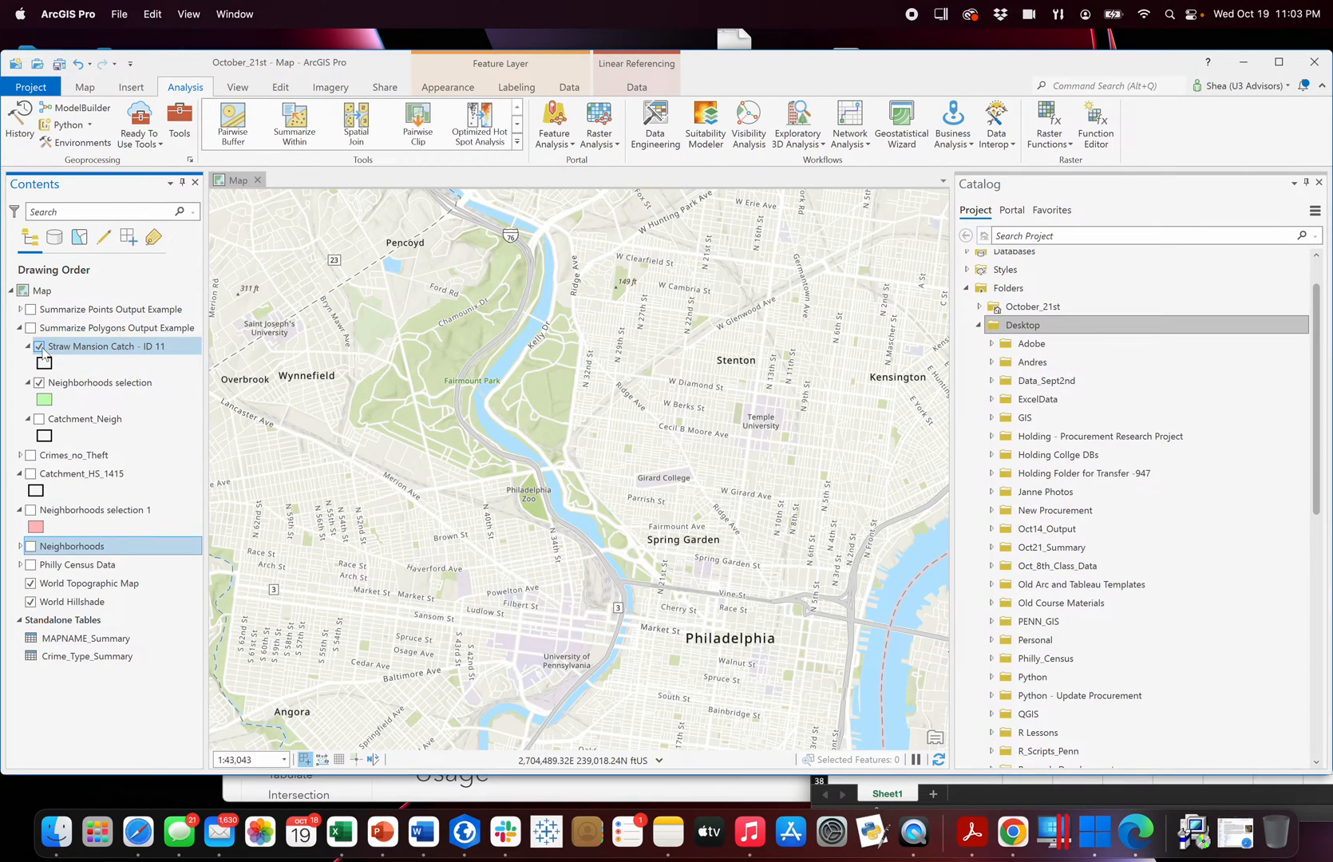
{"action": "left_click", "coordinate": [40, 348]}
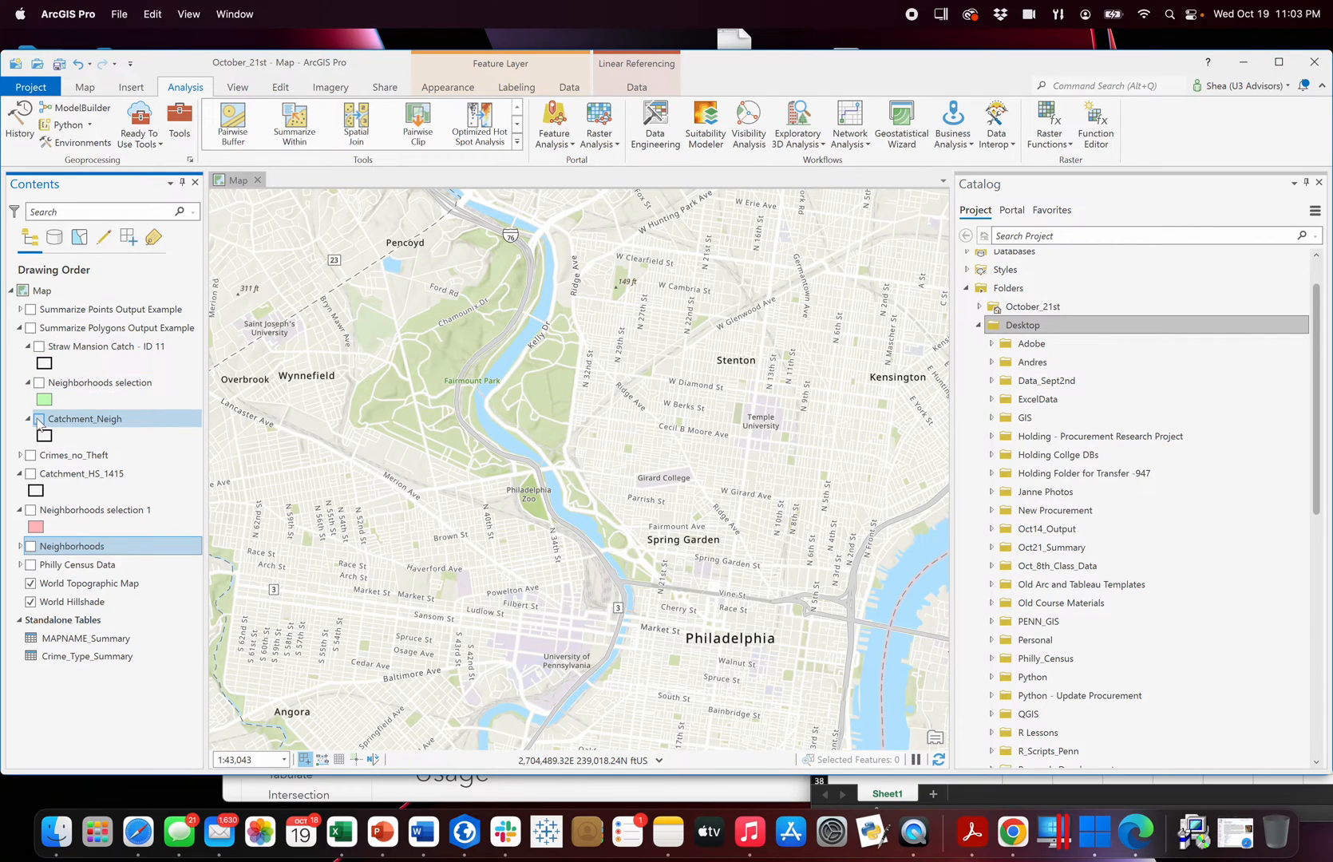
{"action": "left_click", "coordinate": [31, 328]}
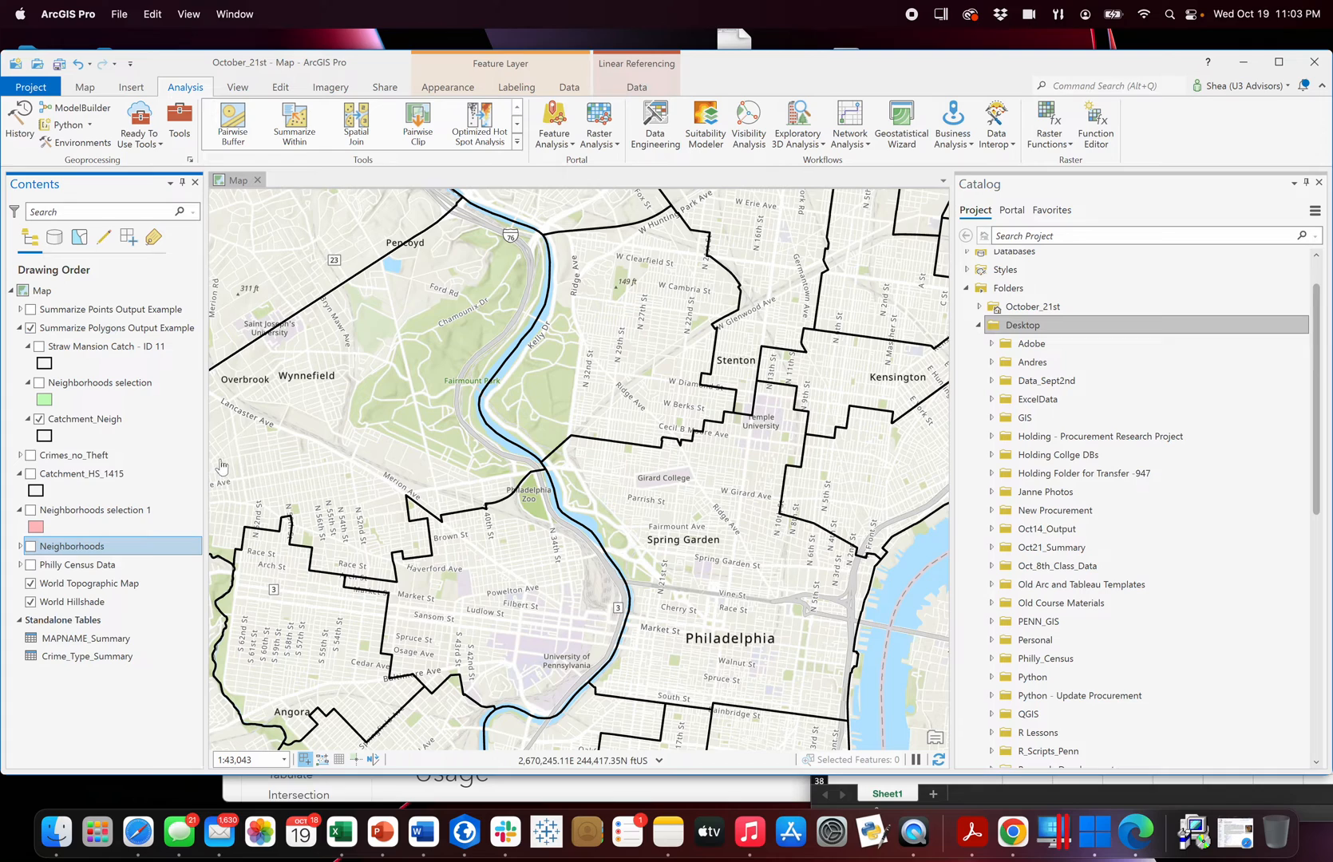
Open the Catchment_Neigh attribute table and examine the summed population, owner and renter fields.
{"action": "right_click", "coordinate": [100, 424]}
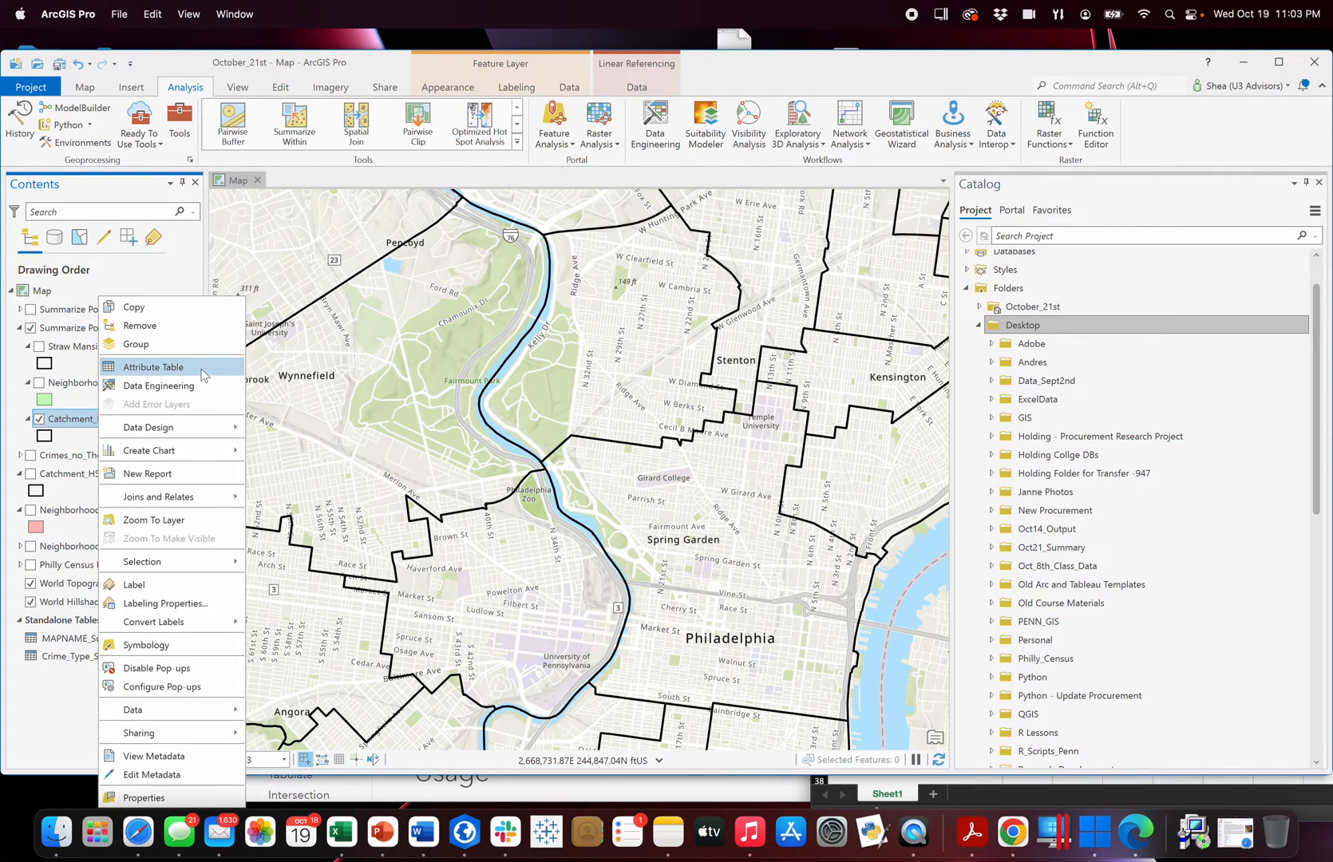
{"action": "left_click", "coordinate": [153, 367]}
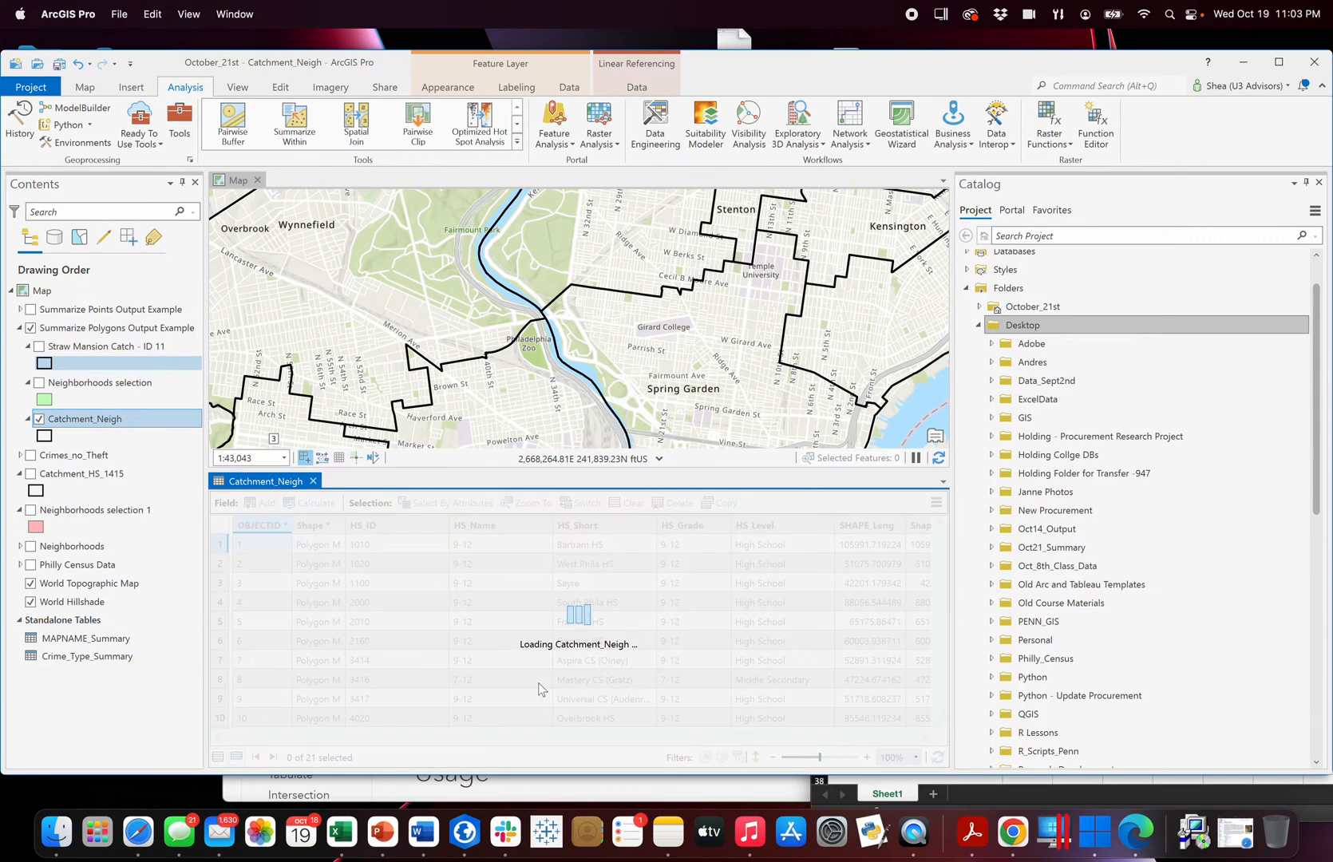
{"action": "scroll", "coordinate": [578, 739], "scroll_direction": "right", "scroll_amount": 3}
{"action": "scroll", "coordinate": [614, 747], "scroll_direction": "right", "scroll_amount": 3}
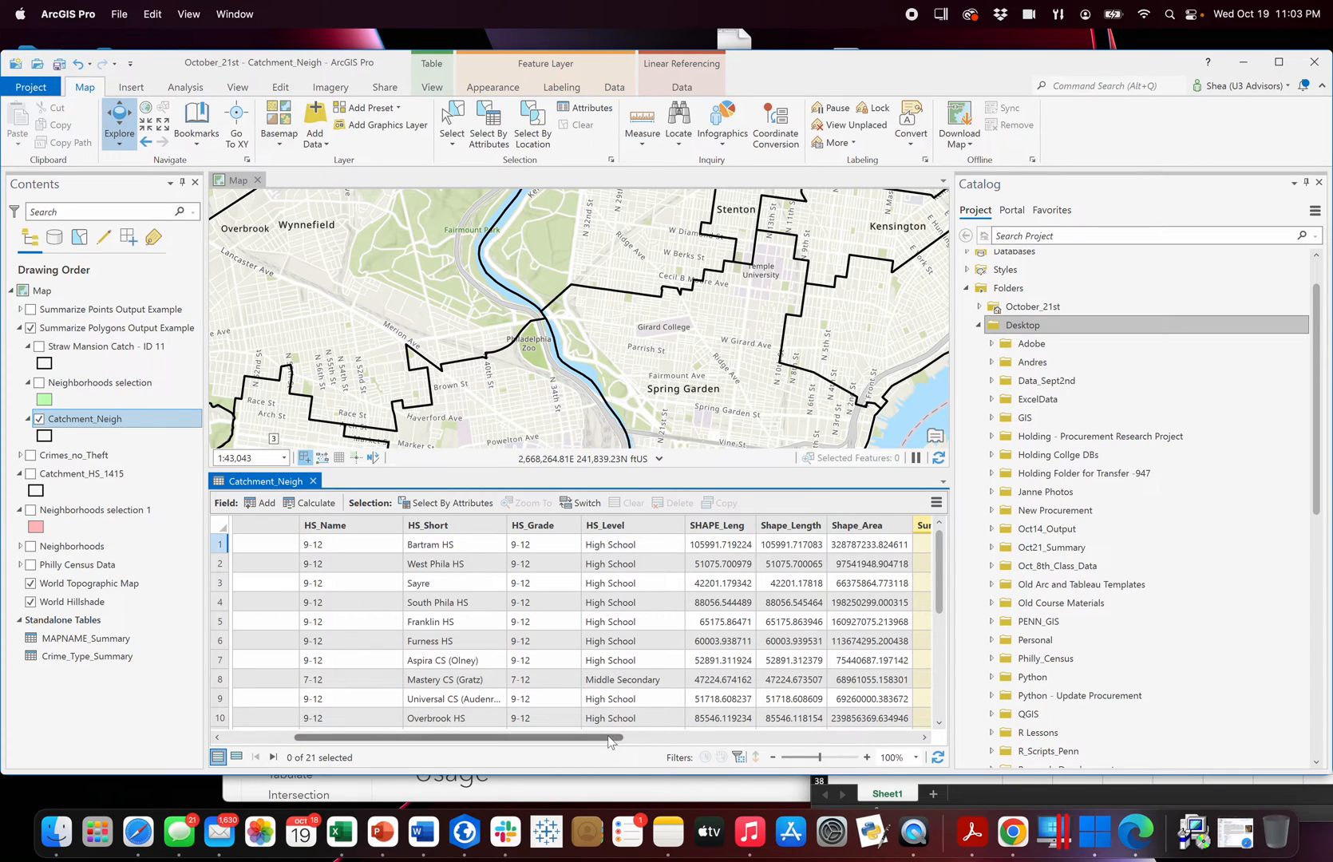
{"action": "scroll", "coordinate": [639, 739], "scroll_direction": "right", "scroll_amount": 3}
{"action": "scroll", "coordinate": [706, 742], "scroll_direction": "right", "scroll_amount": 6}
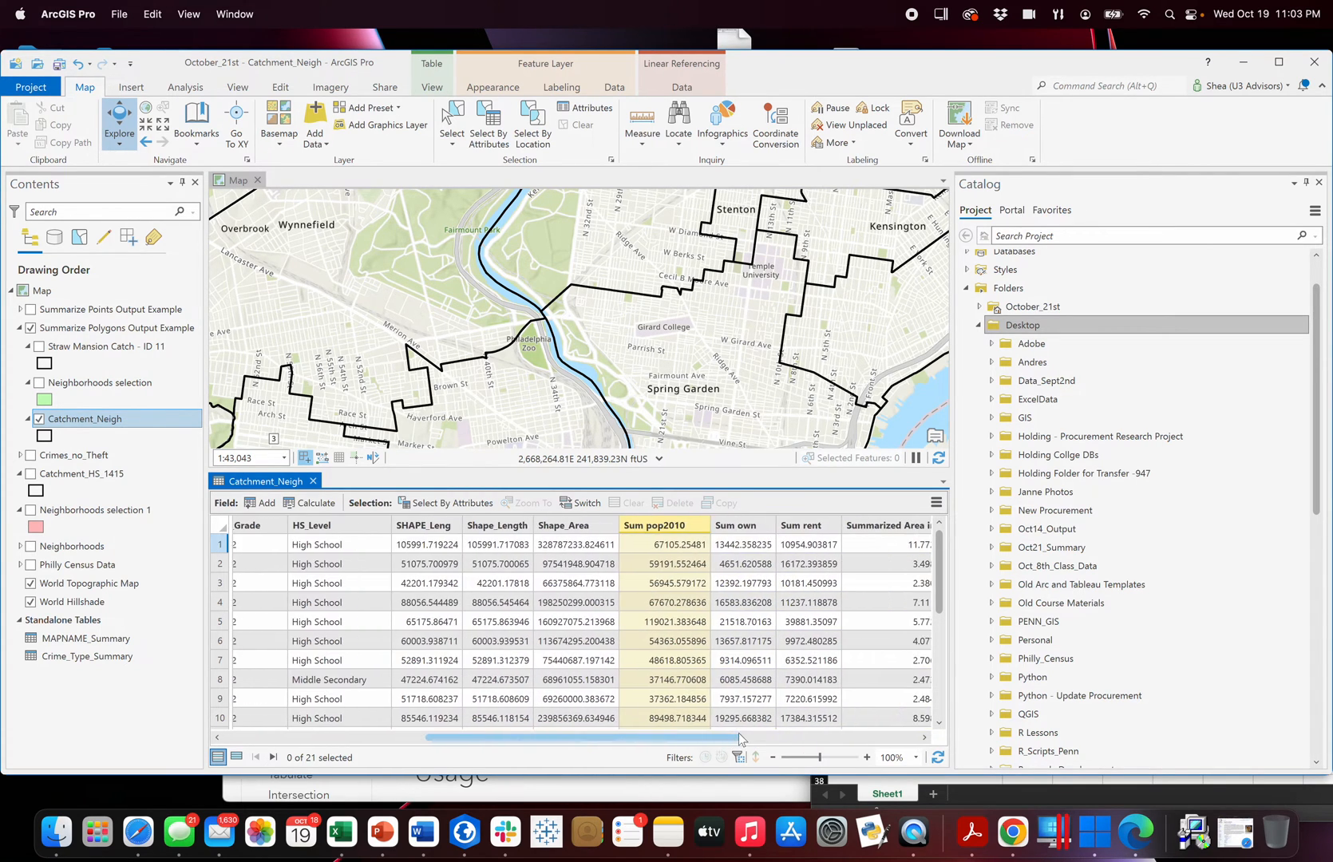
{"action": "scroll", "coordinate": [833, 739], "scroll_direction": "right", "scroll_amount": 3}
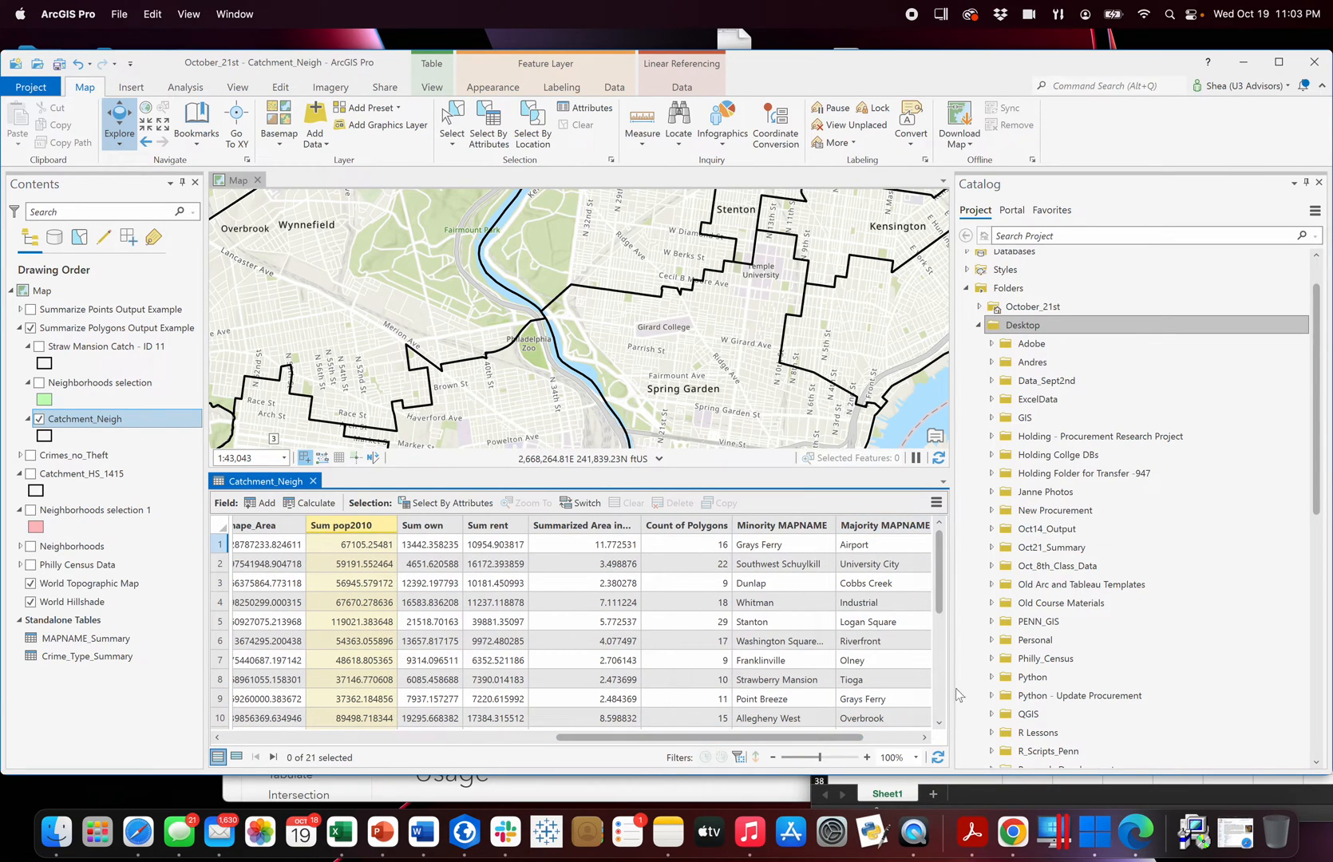
Widen the area showing the attribute table and the Summarized Area column.
{"action": "left_click_drag", "start_coordinate": [952, 690], "coordinate": [1068, 690]}
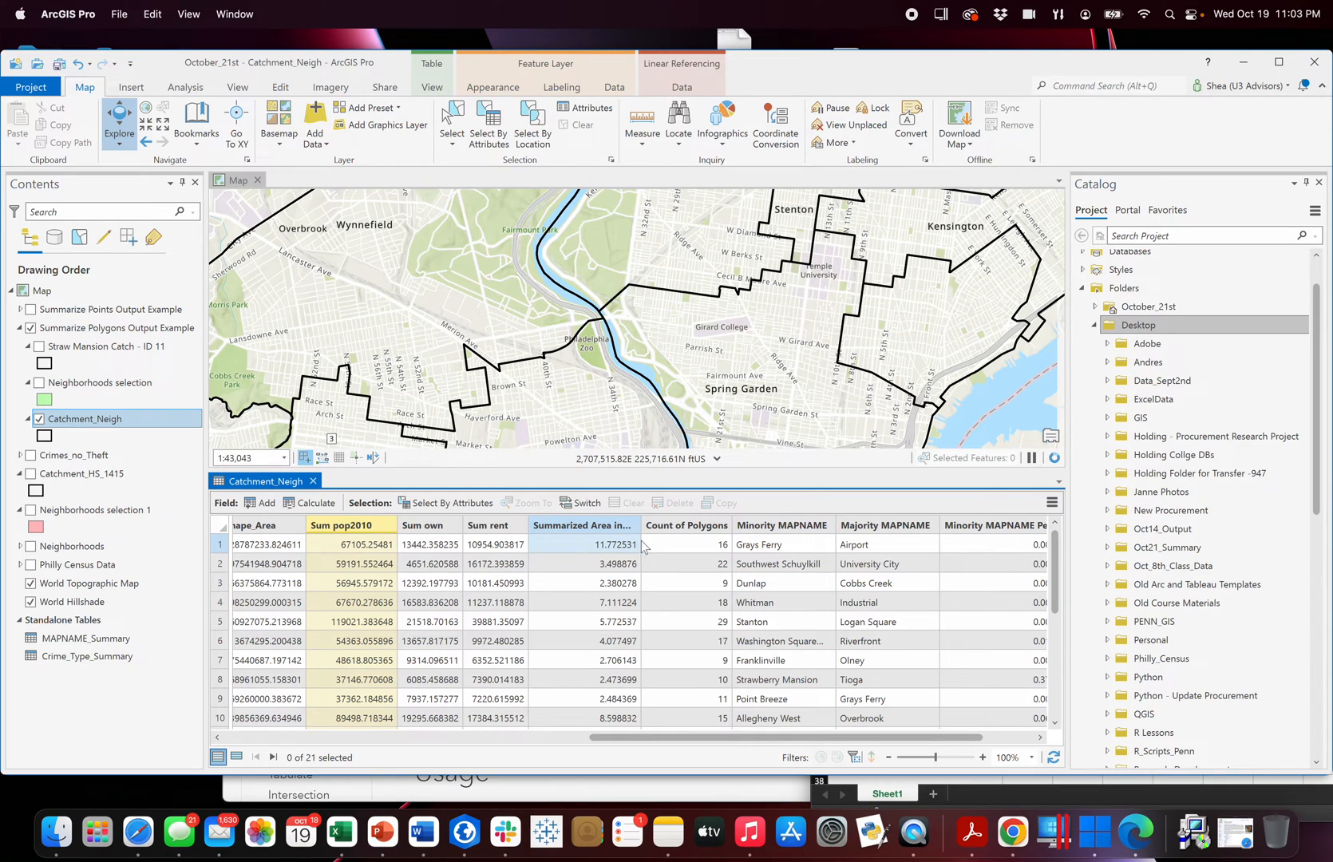
{"action": "left_click_drag", "start_coordinate": [643, 525], "coordinate": [667, 524]}
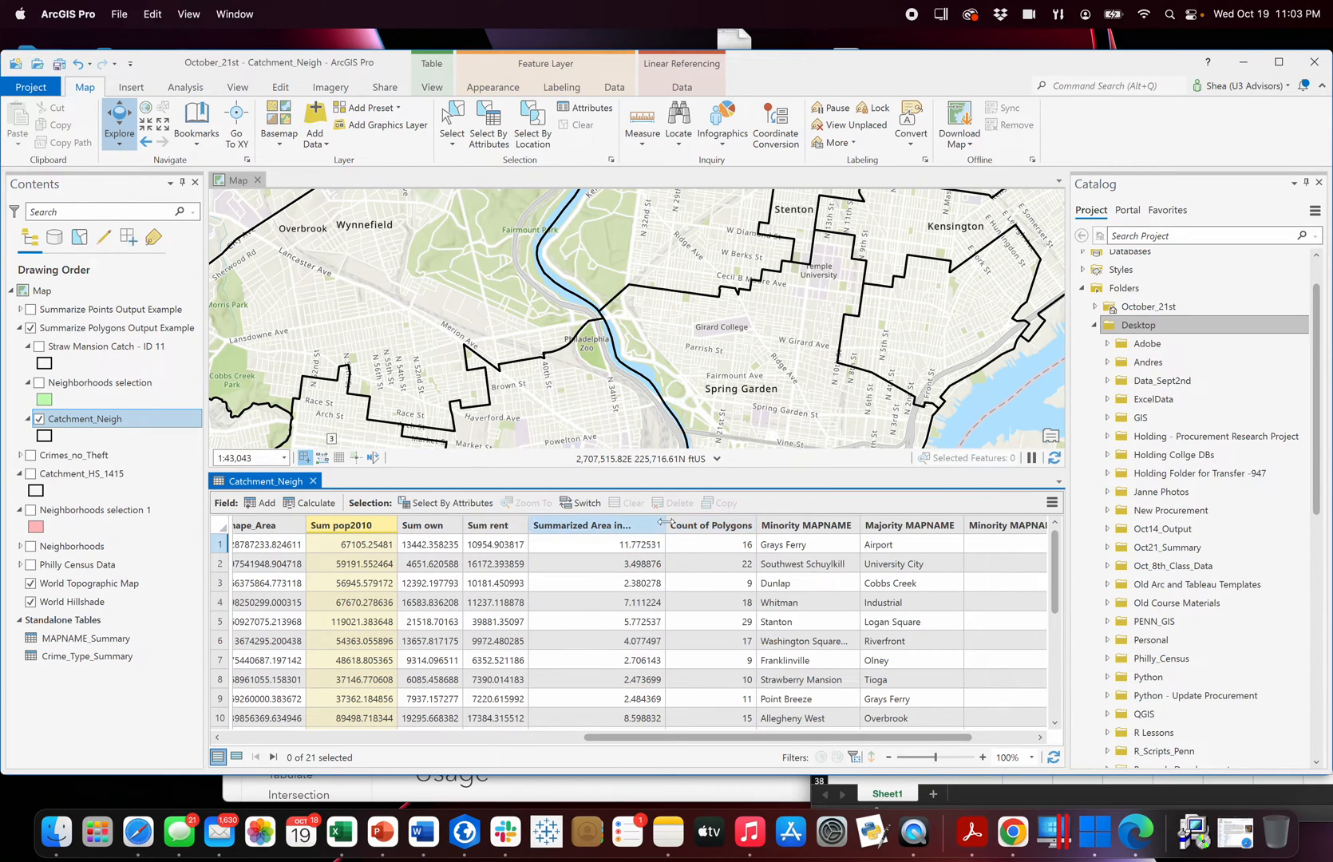
{"action": "left_click_drag", "start_coordinate": [666, 524], "coordinate": [685, 523]}
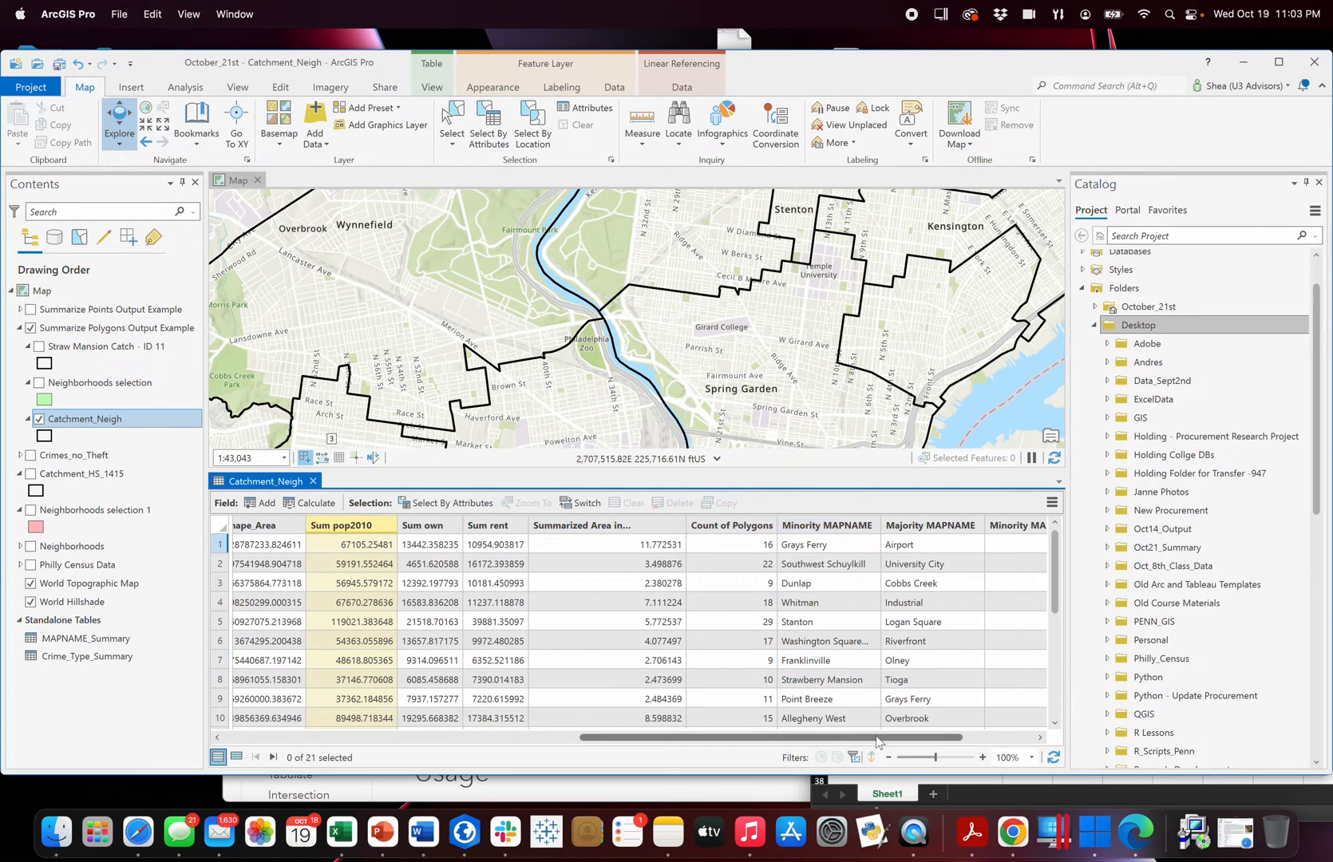
Examine the minority and majority percentage fields and the summed population field of Catchment_Neigh, and close the table.
{"action": "scroll", "coordinate": [557, 534], "scroll_direction": "right", "scroll_amount": 5}
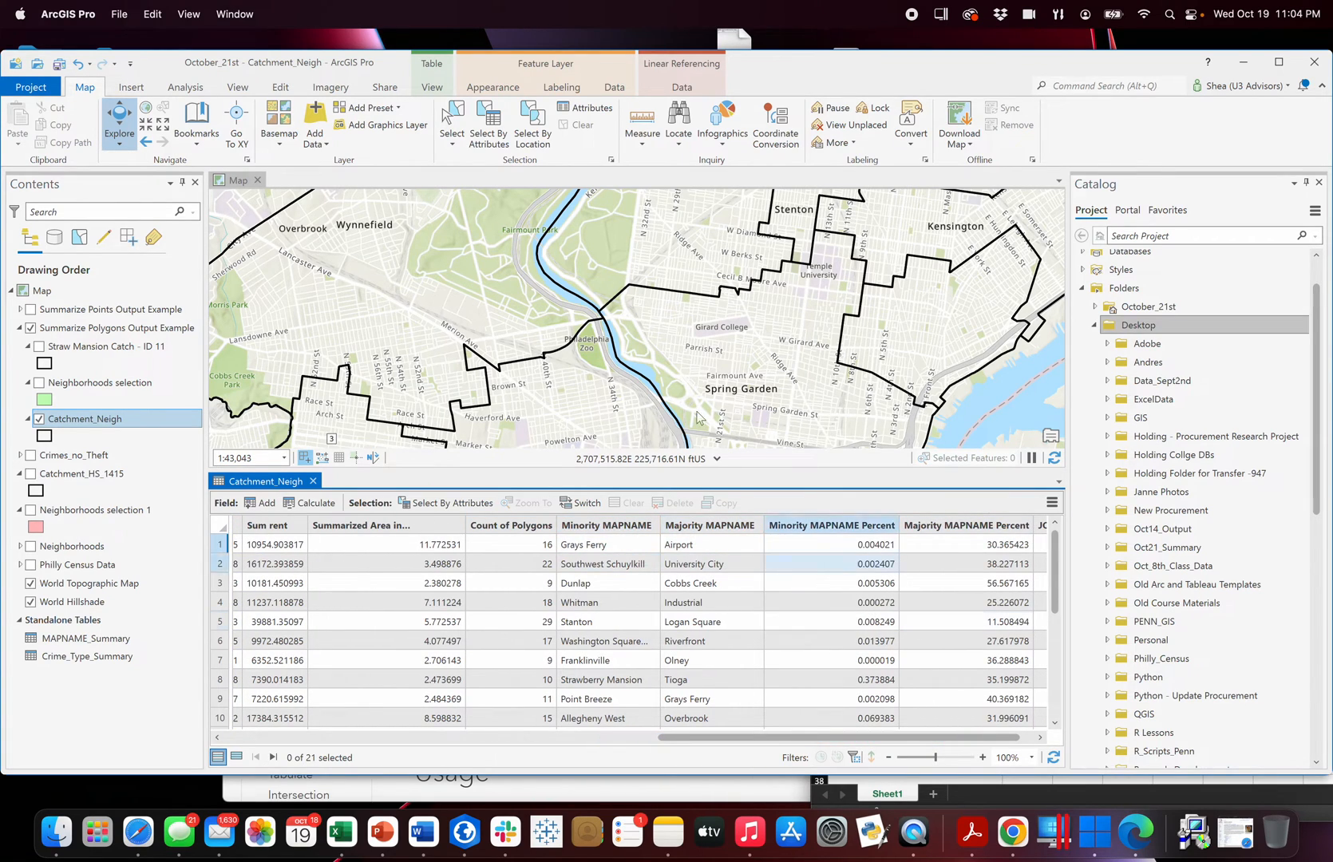
{"action": "left_click_drag", "start_coordinate": [736, 738], "coordinate": [575, 739]}
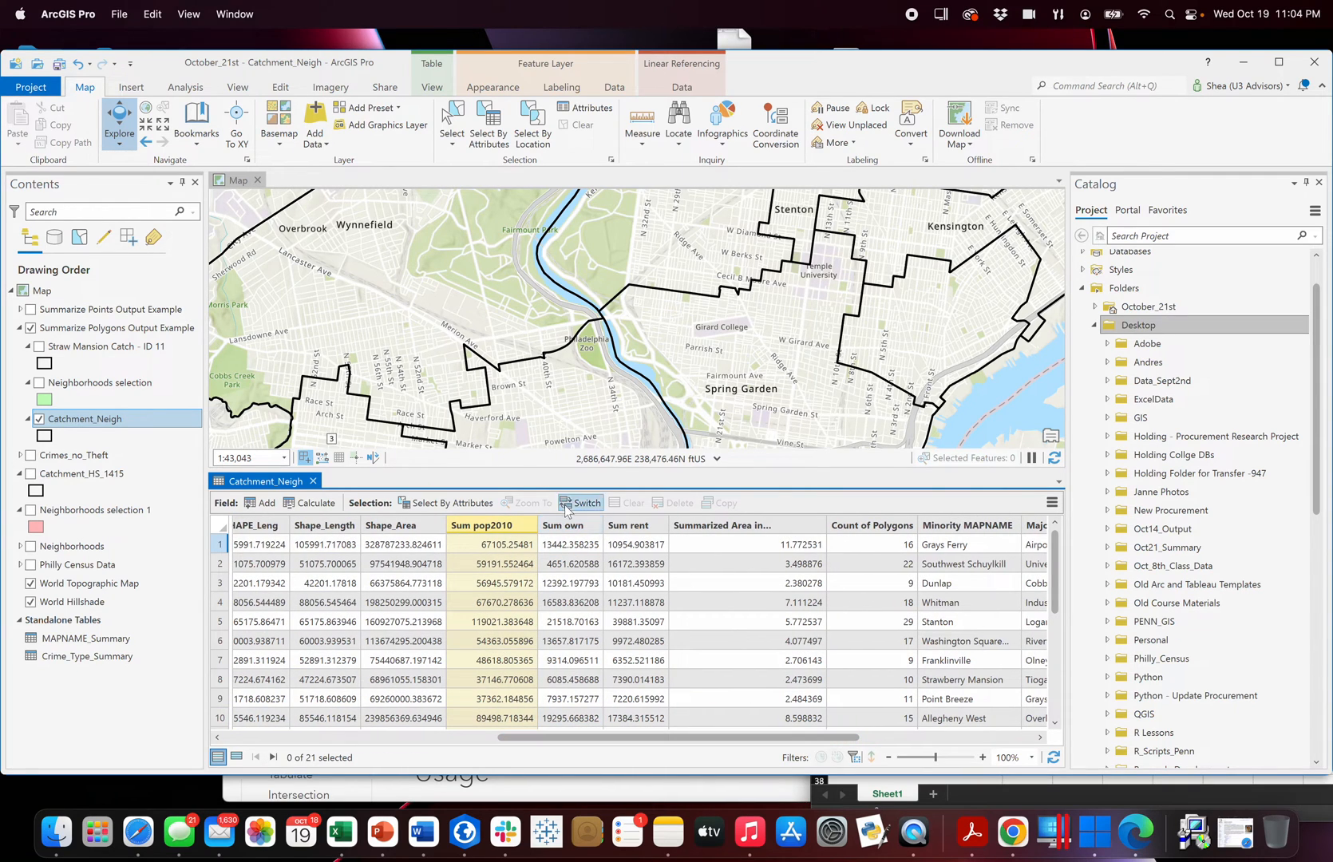
{"action": "left_click_drag", "start_coordinate": [547, 518], "coordinate": [551, 519]}
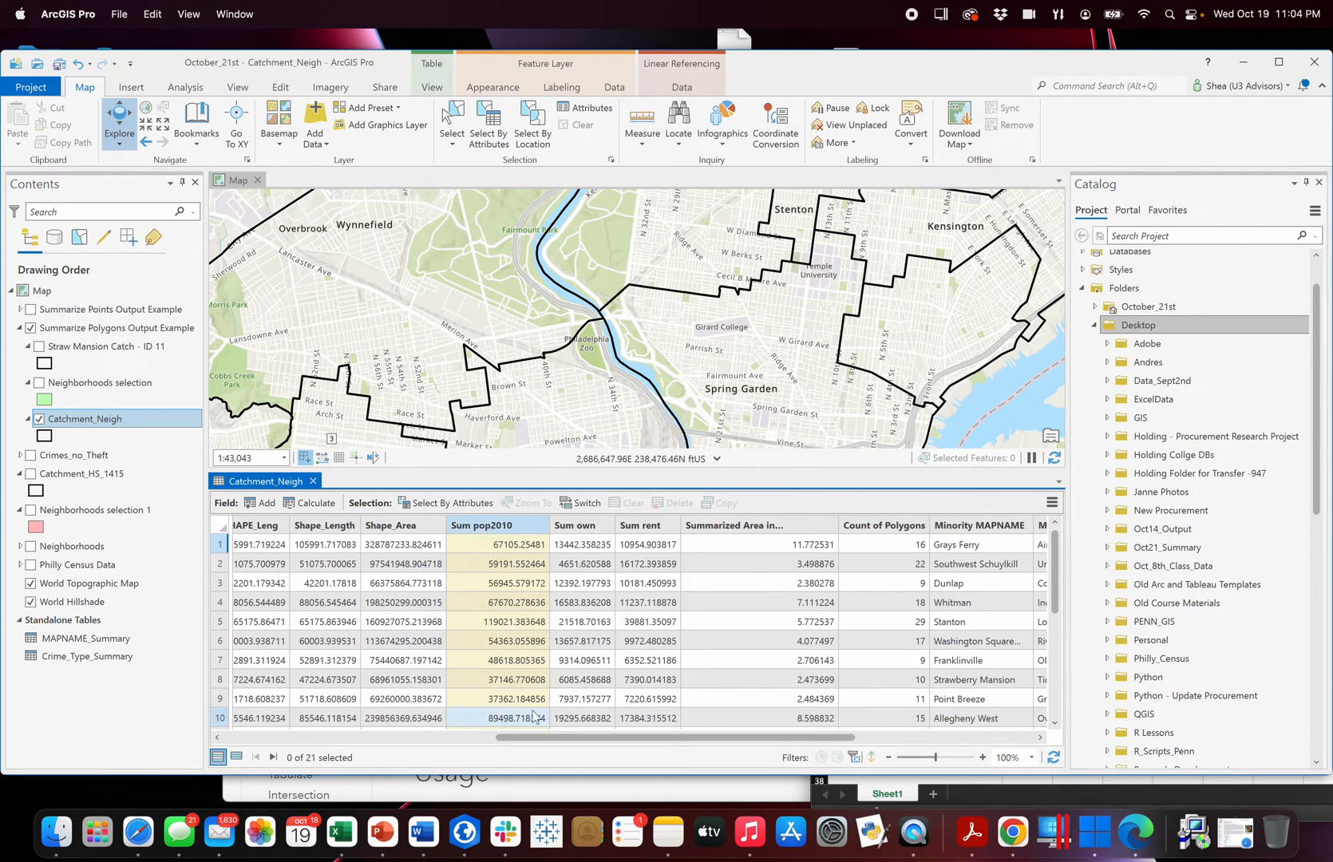
{"action": "left_click_drag", "start_coordinate": [517, 736], "coordinate": [553, 736]}
{"action": "left_click", "coordinate": [547, 547]}
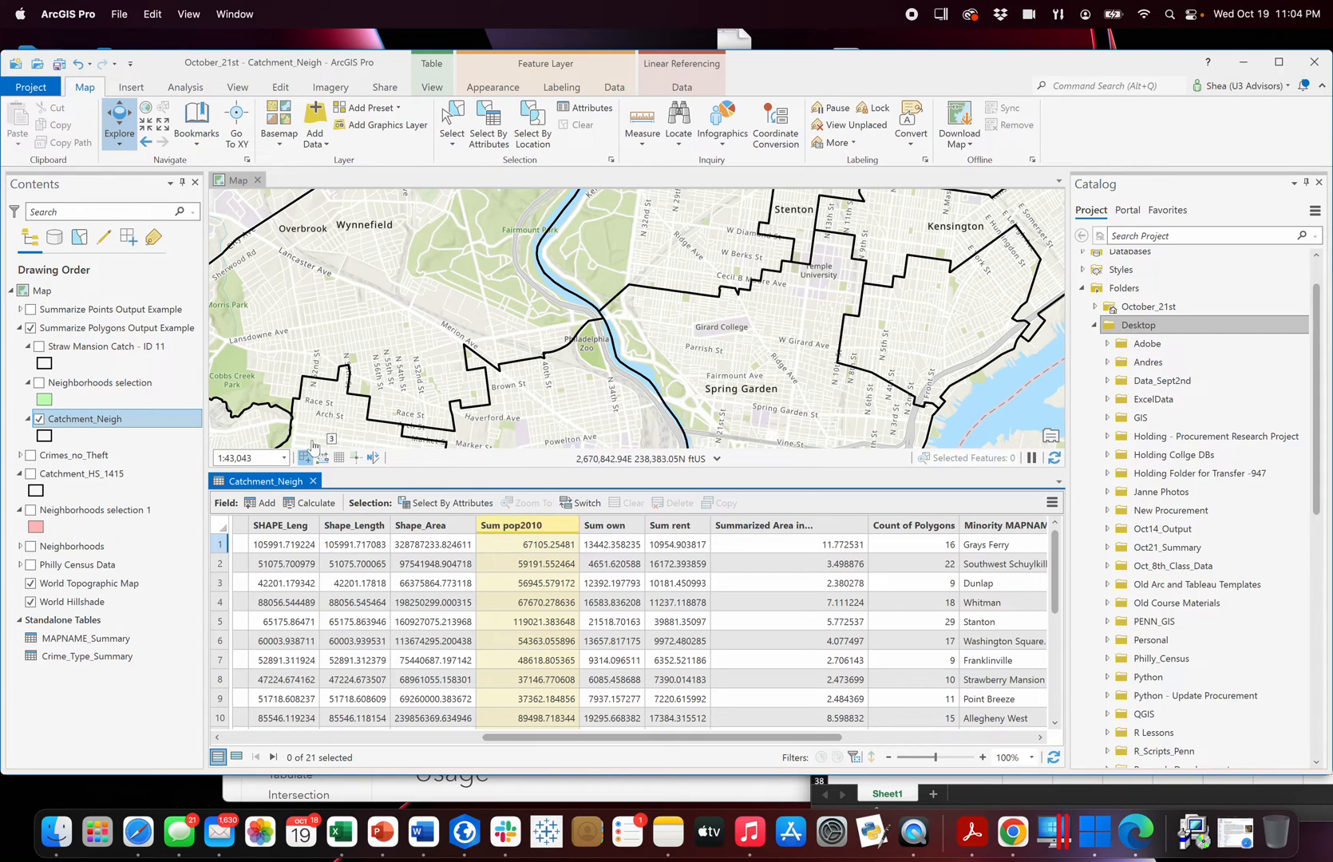
{"action": "left_click", "coordinate": [313, 481]}
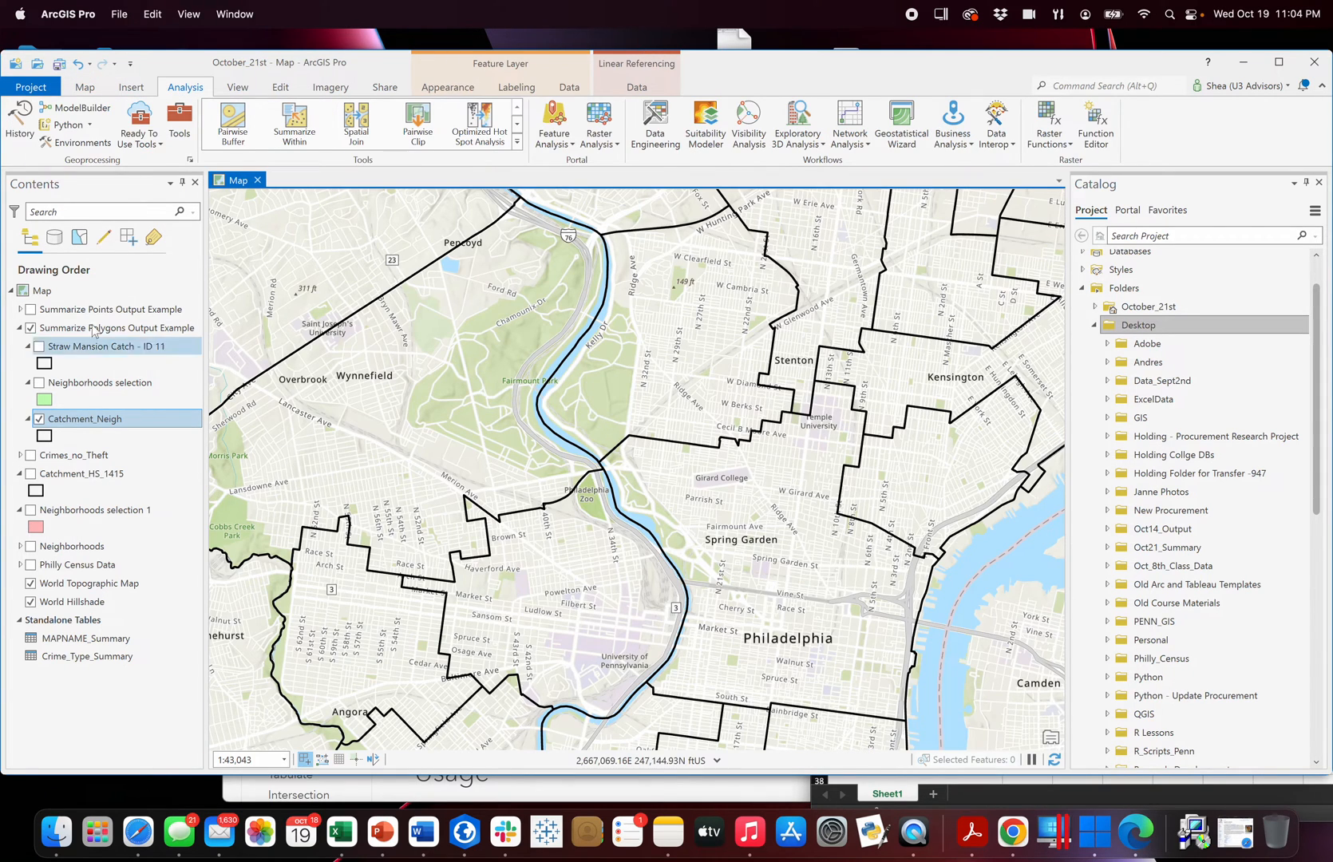
Hide Catchment_Neigh and show the Straw Mansion Catch - ID 11 and Neighborhoods selection layers instead.
{"action": "left_click", "coordinate": [39, 419]}
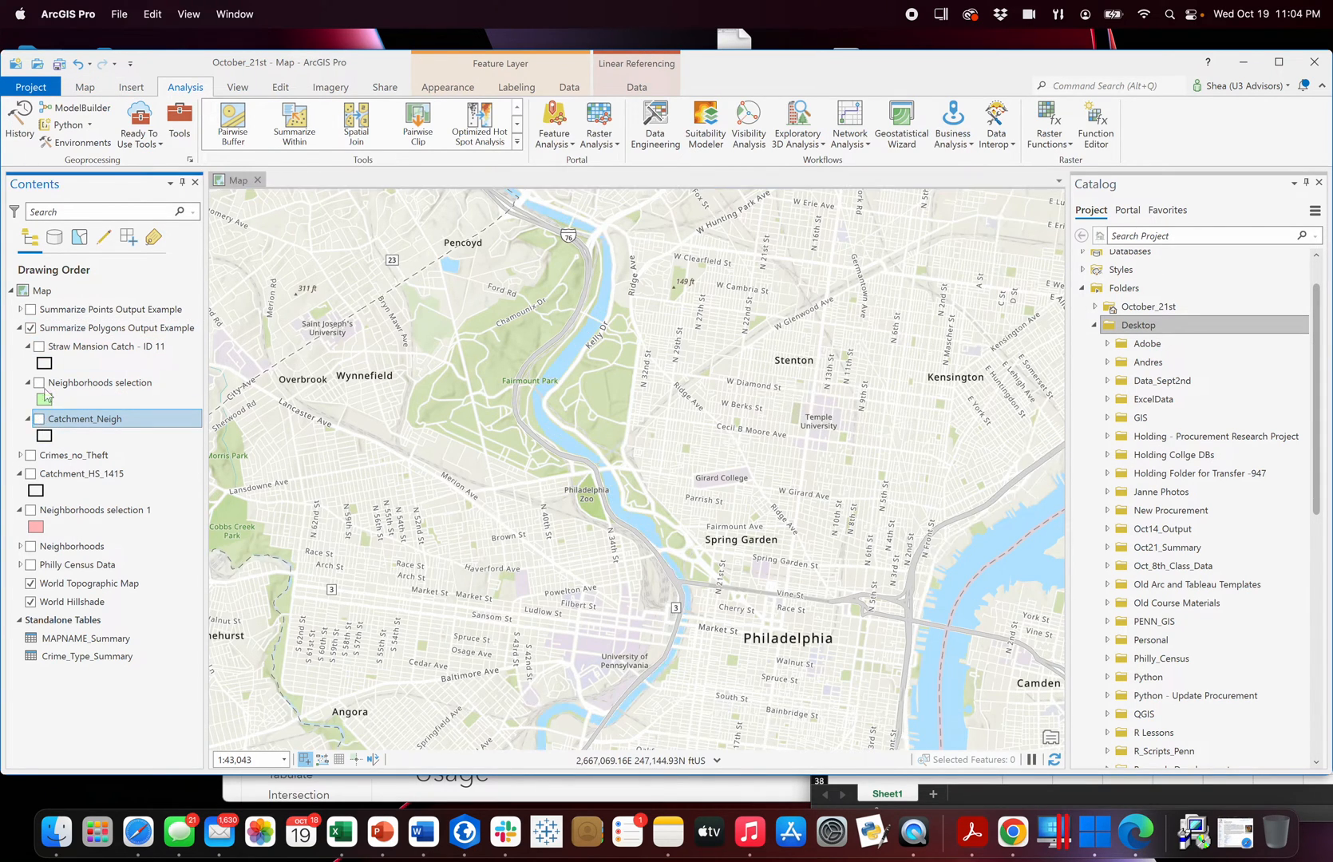
{"action": "left_click", "coordinate": [40, 346]}
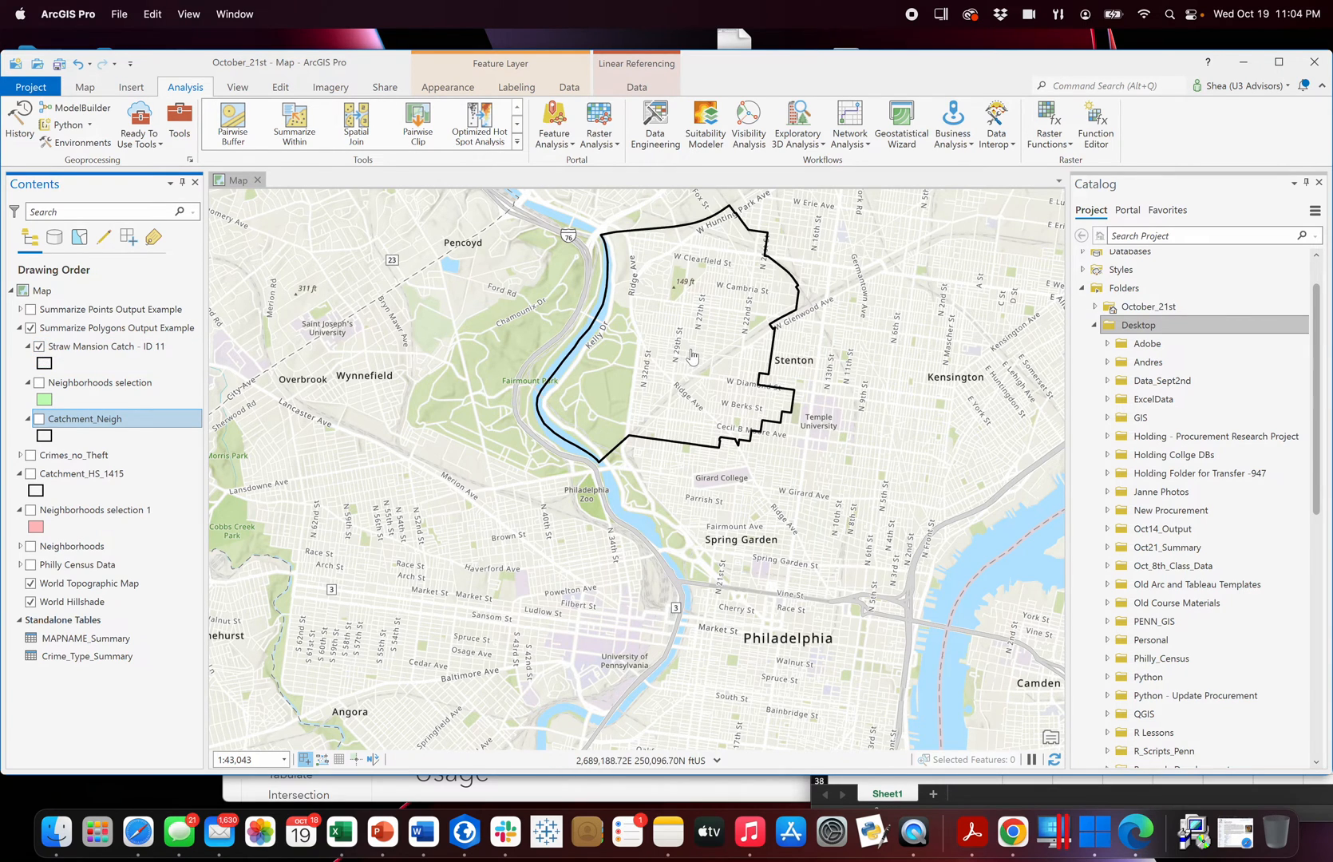
{"action": "left_click_drag", "start_coordinate": [692, 353], "coordinate": [689, 417]}
{"action": "left_click", "coordinate": [134, 348]}
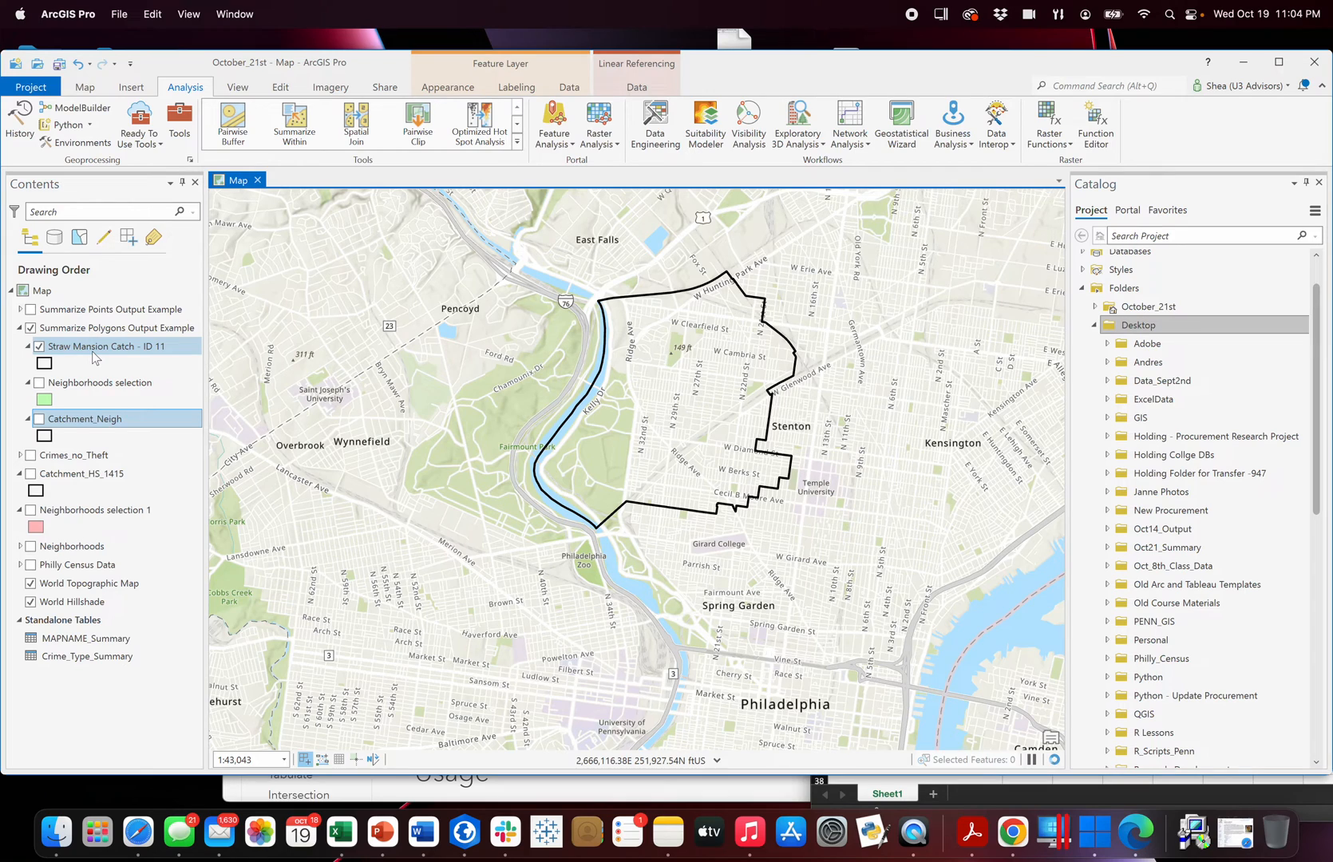
{"action": "left_click", "coordinate": [39, 384]}
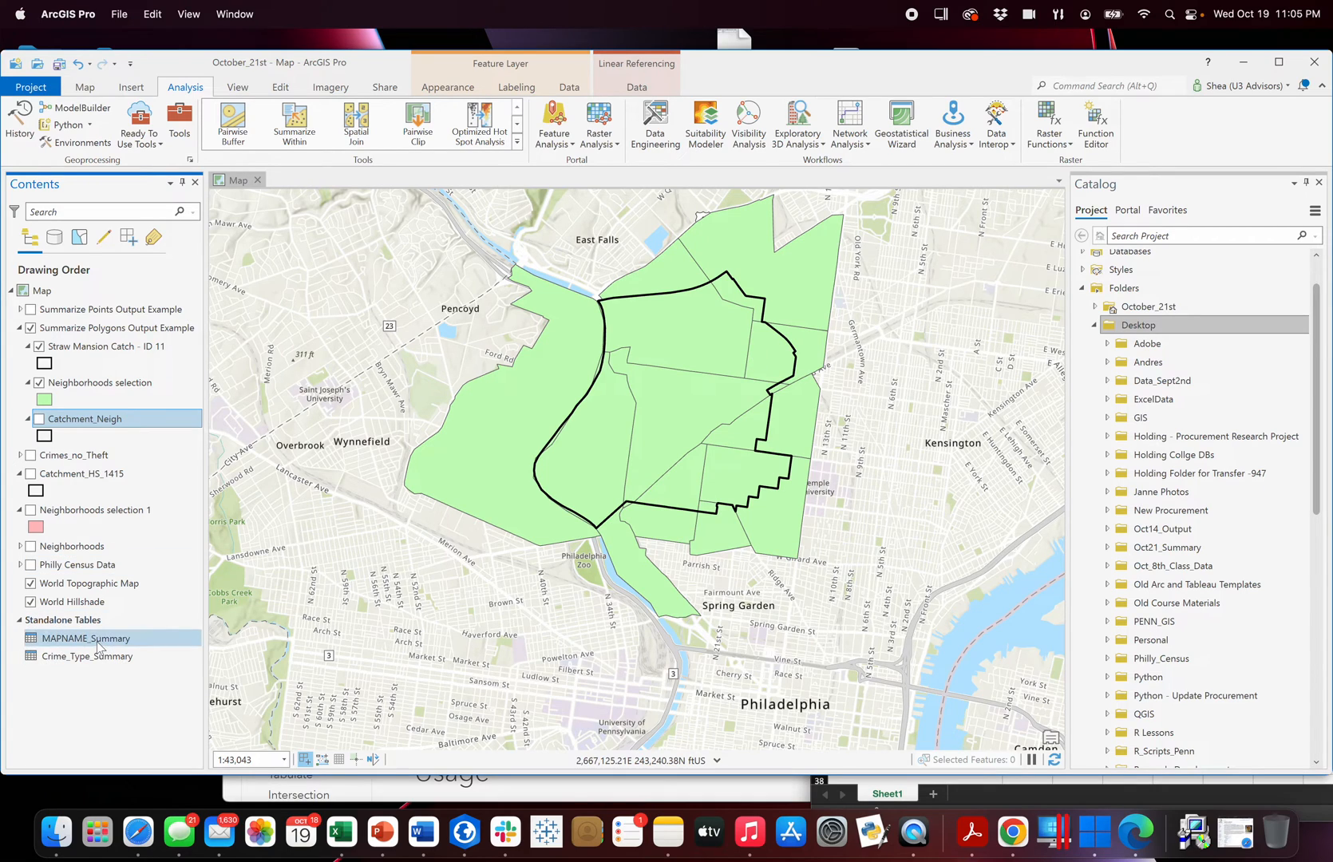
Open the attribute tables of Straw Mansion Catch - ID 11 and Neighborhoods selection, plus the standalone MAPNAME_Summary table.
{"action": "right_click", "coordinate": [102, 350]}
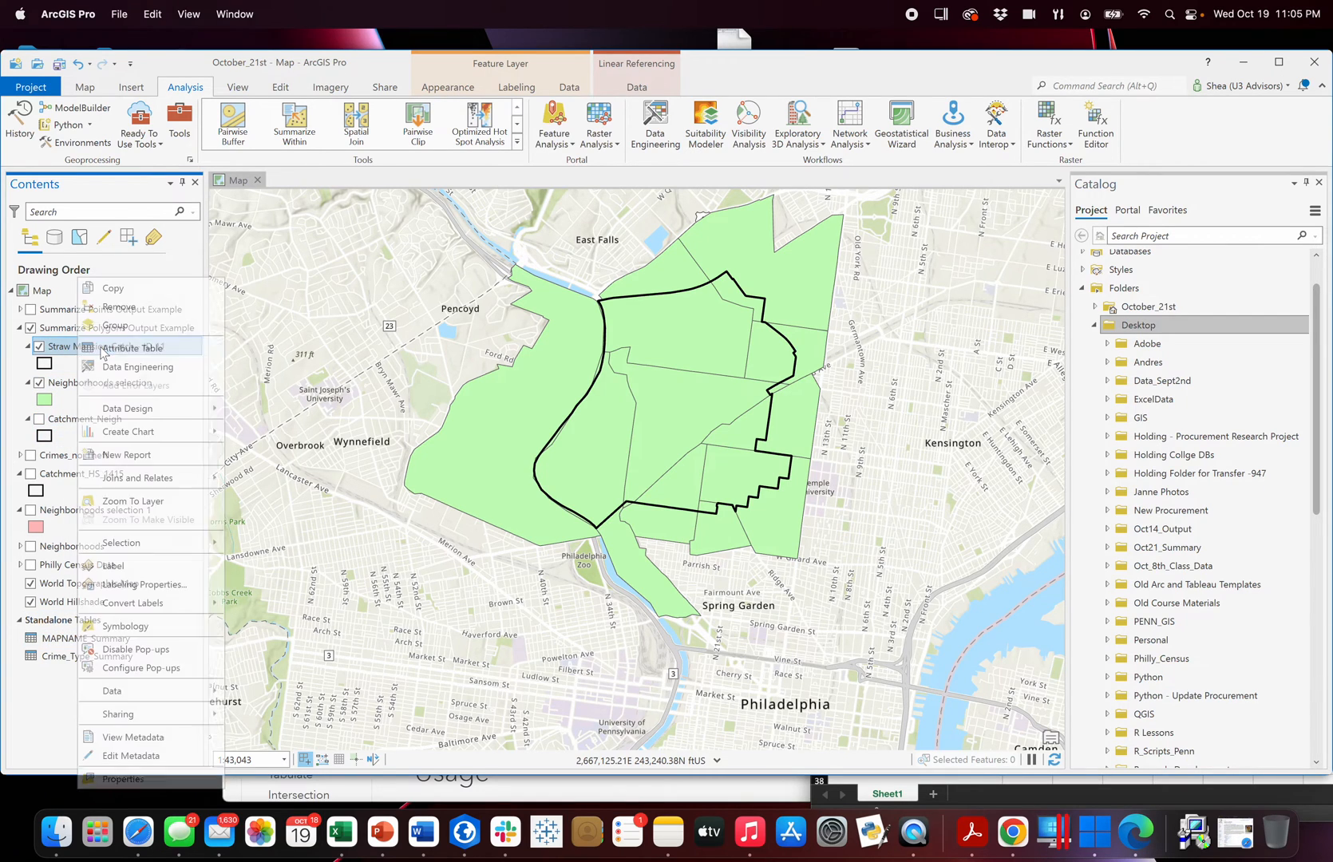
{"action": "left_click", "coordinate": [163, 352]}
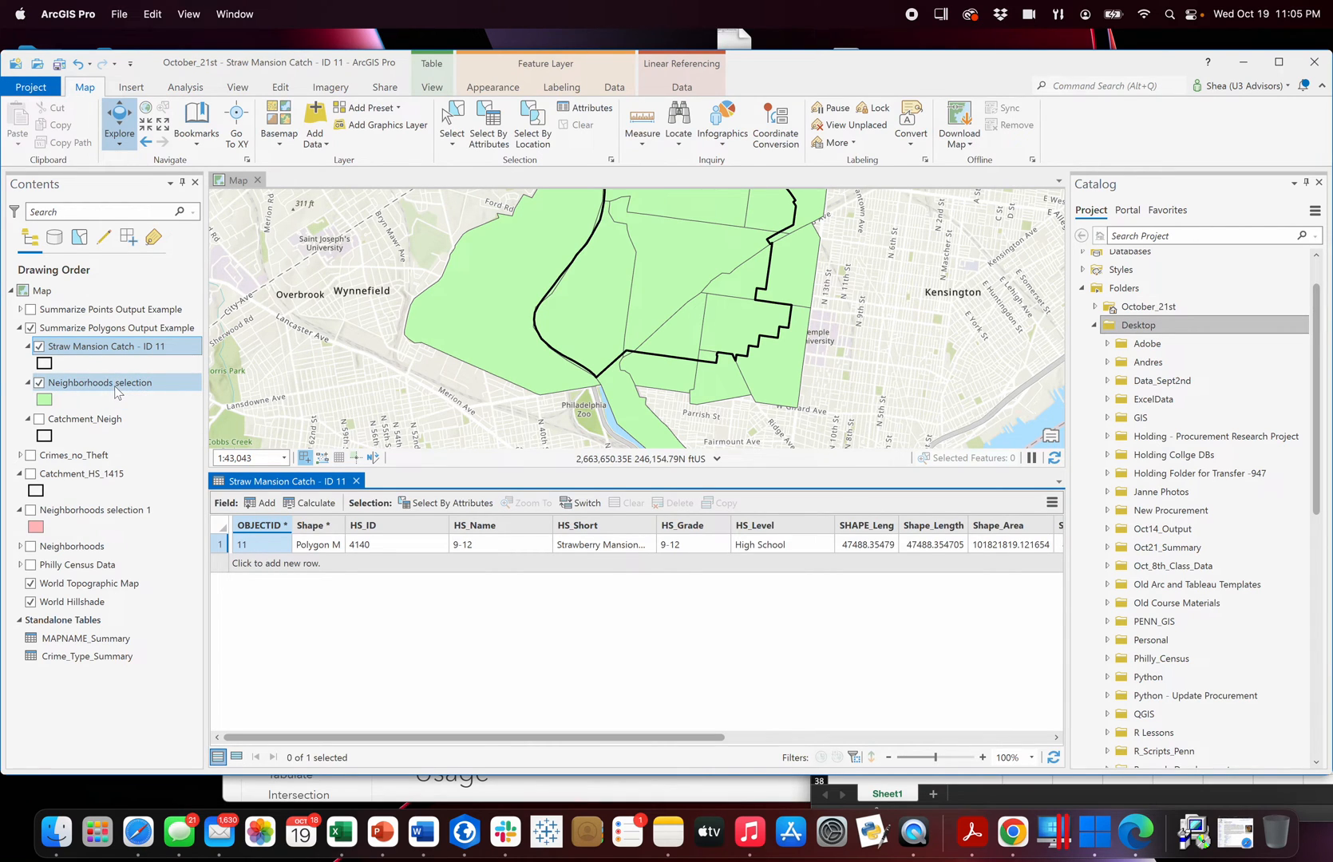
{"action": "right_click", "coordinate": [115, 386]}
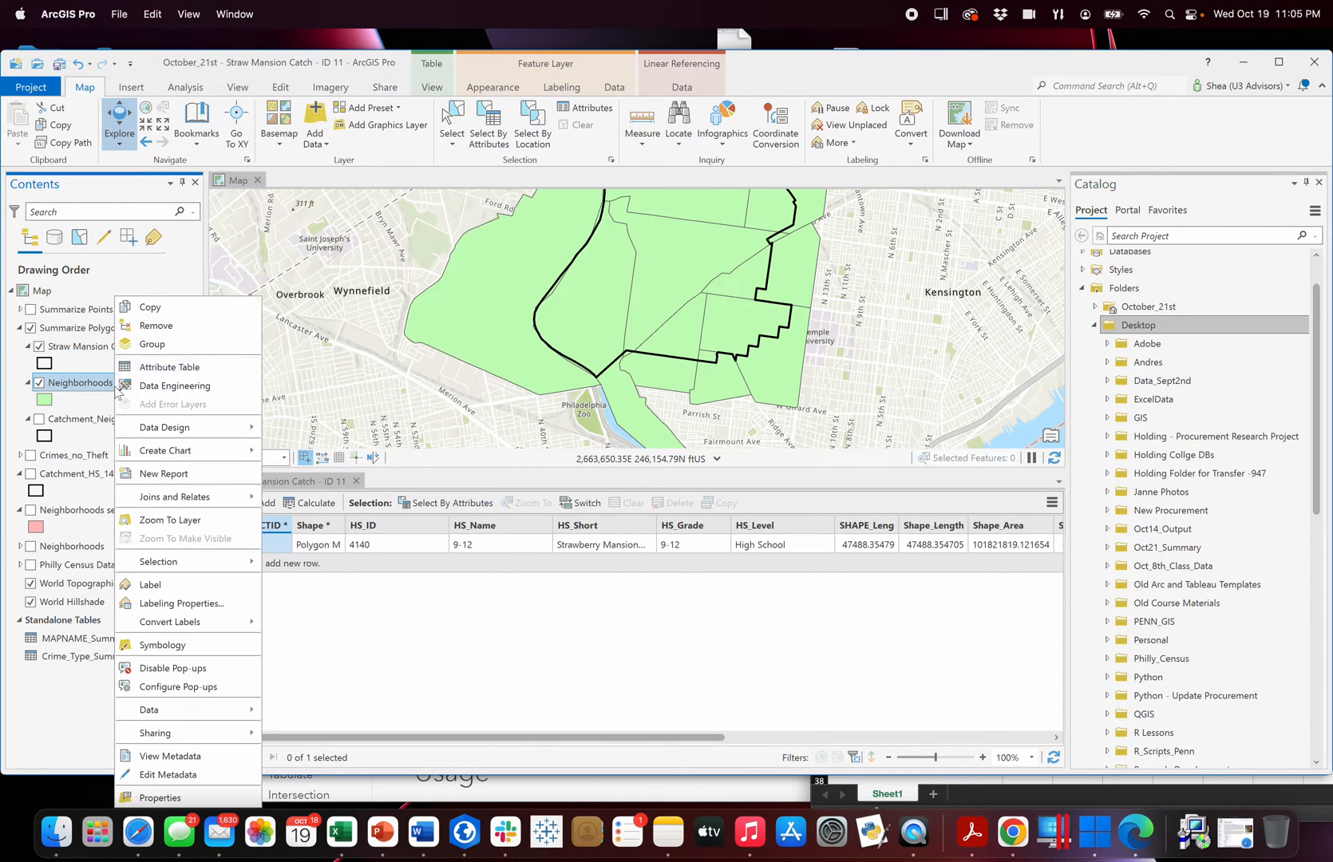
{"action": "left_click", "coordinate": [194, 370]}
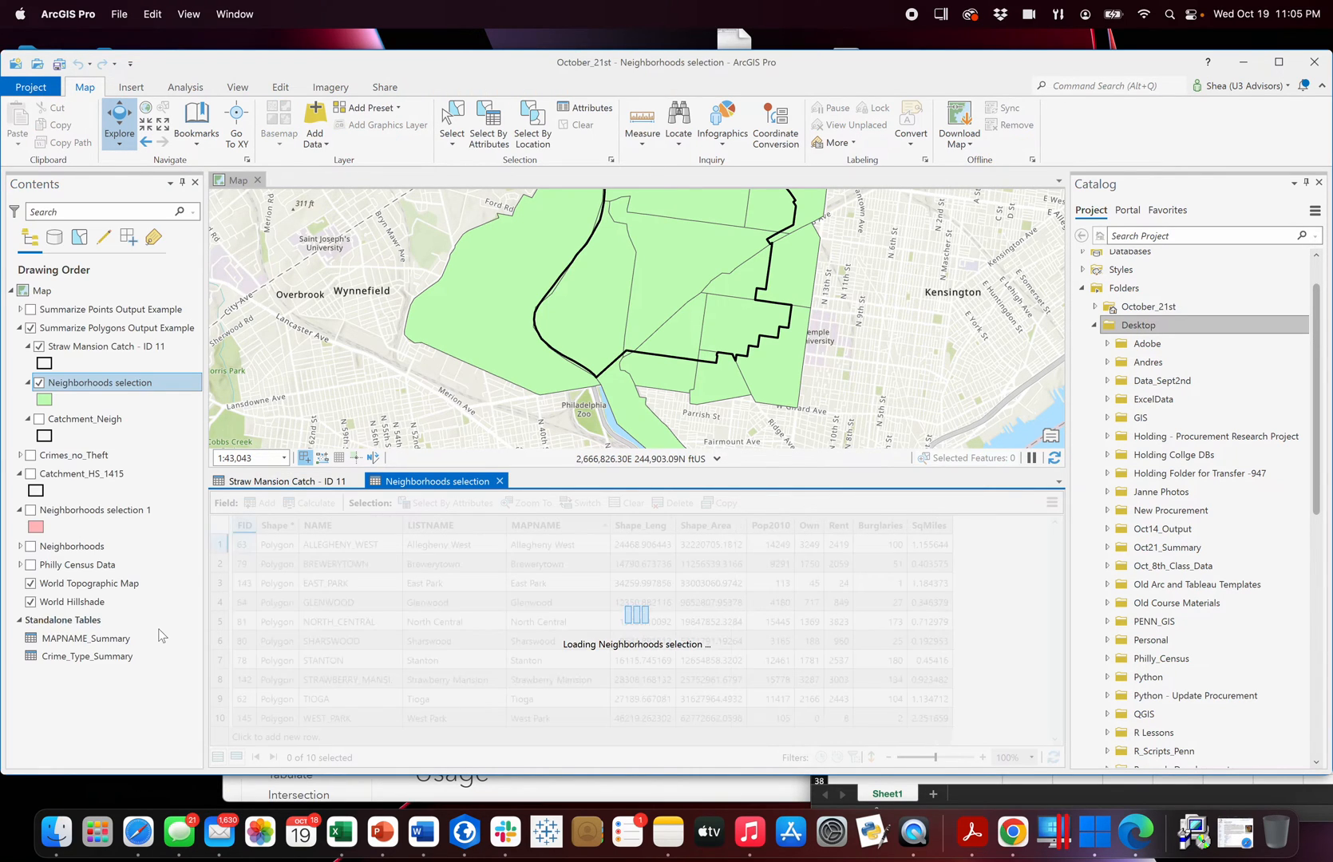
{"action": "right_click", "coordinate": [100, 645]}
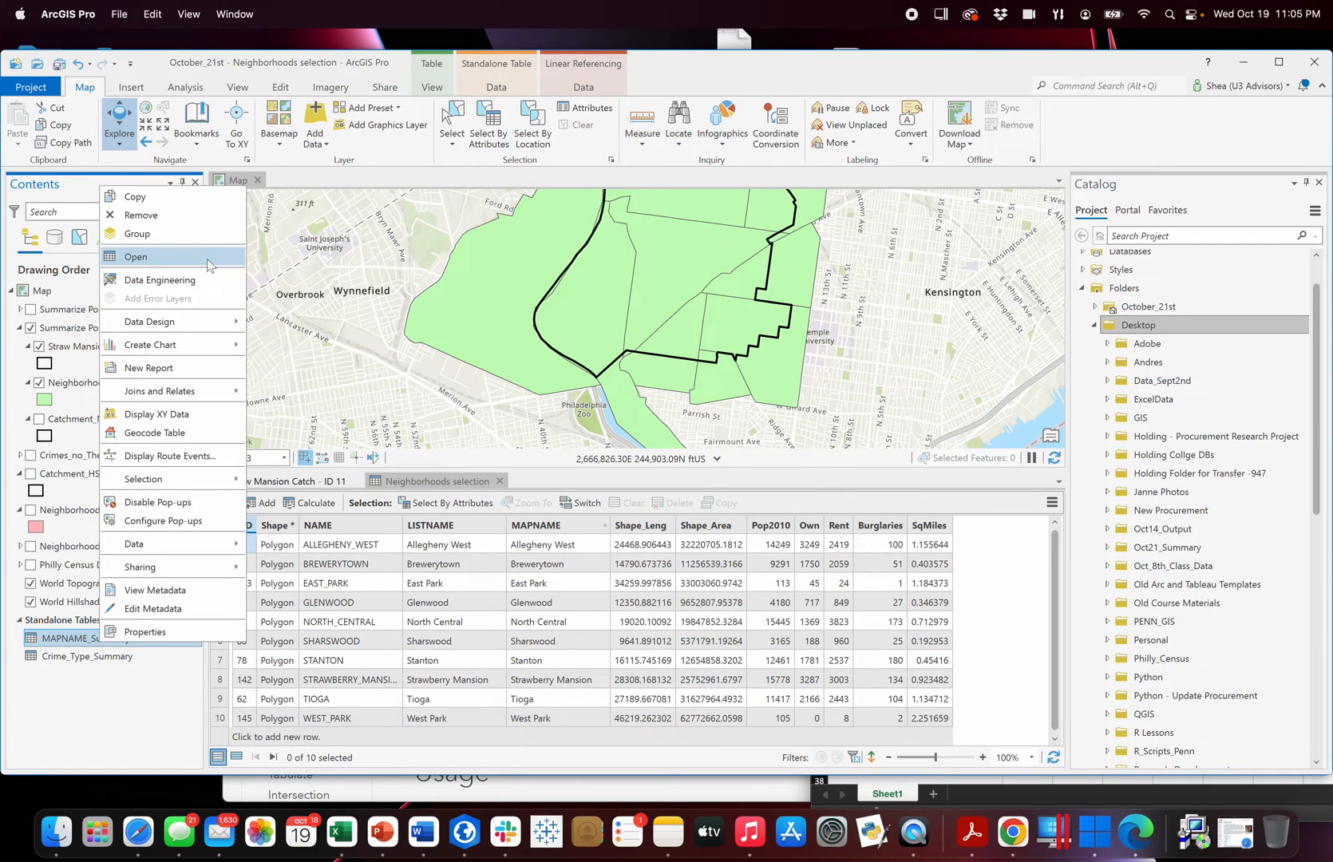
{"action": "left_click", "coordinate": [208, 257]}
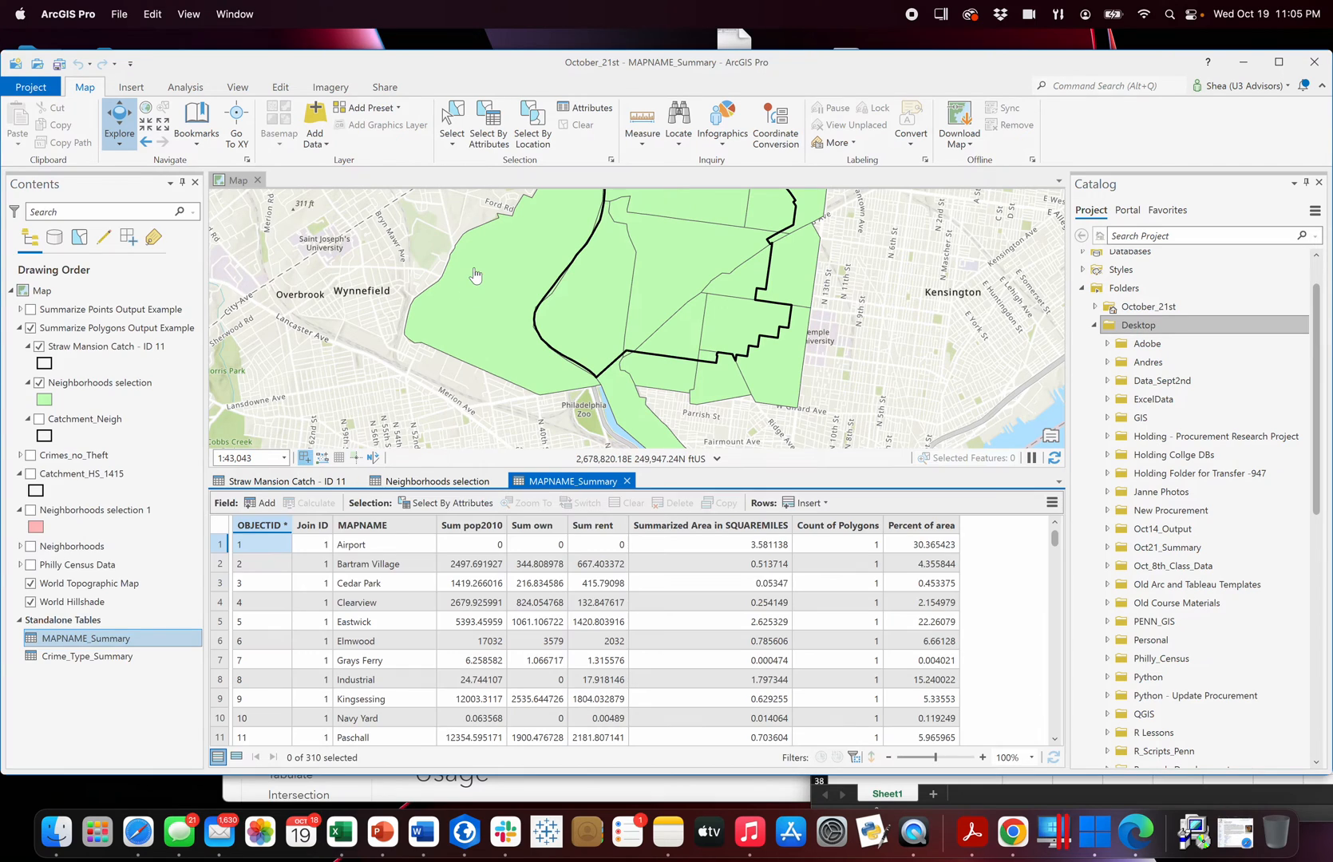
Examine the summed population, owner and renter fields of Straw Mansion Catch - ID 11 alongside an enlarged map of the catchment.
{"action": "left_click_drag", "start_coordinate": [431, 274], "coordinate": [386, 328]}
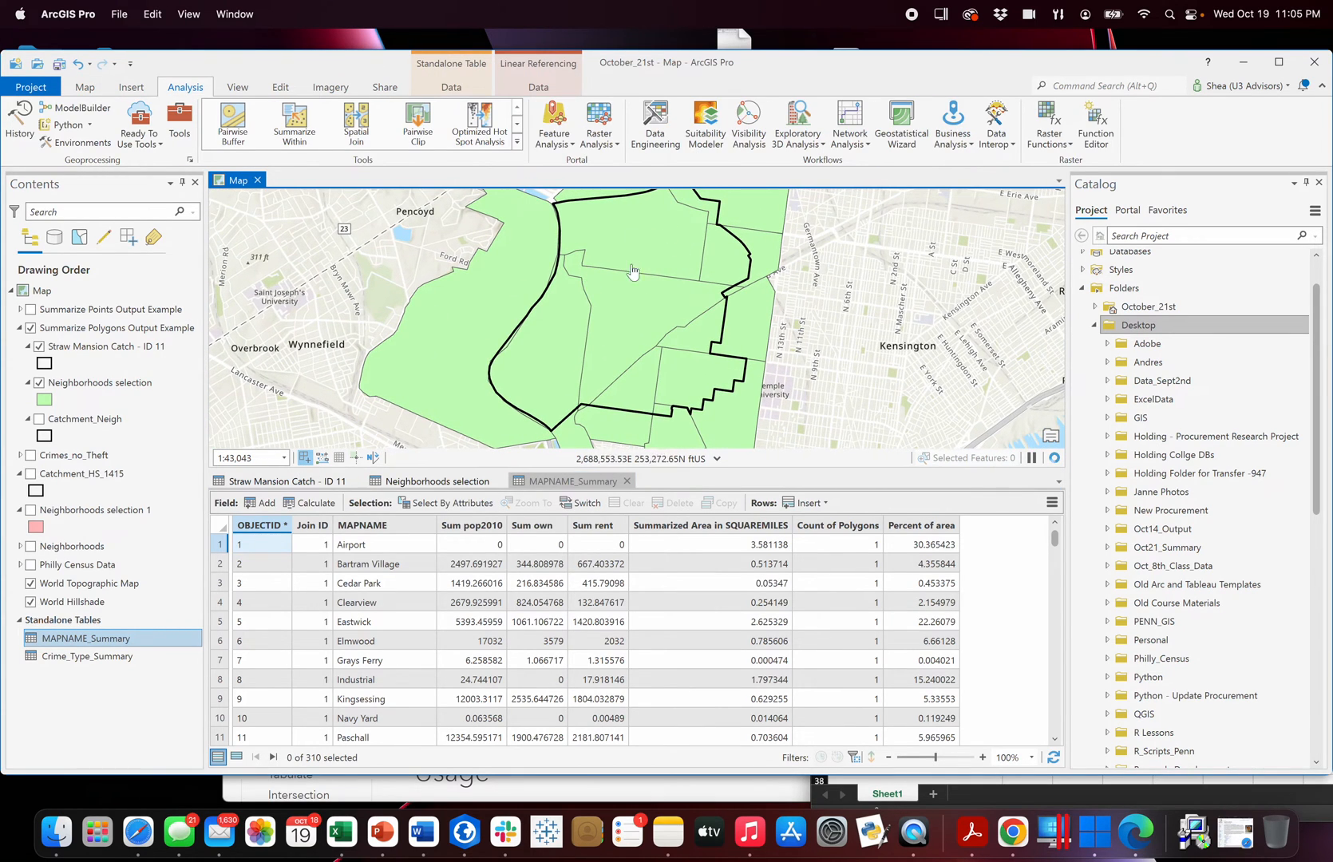
{"action": "left_click", "coordinate": [267, 483]}
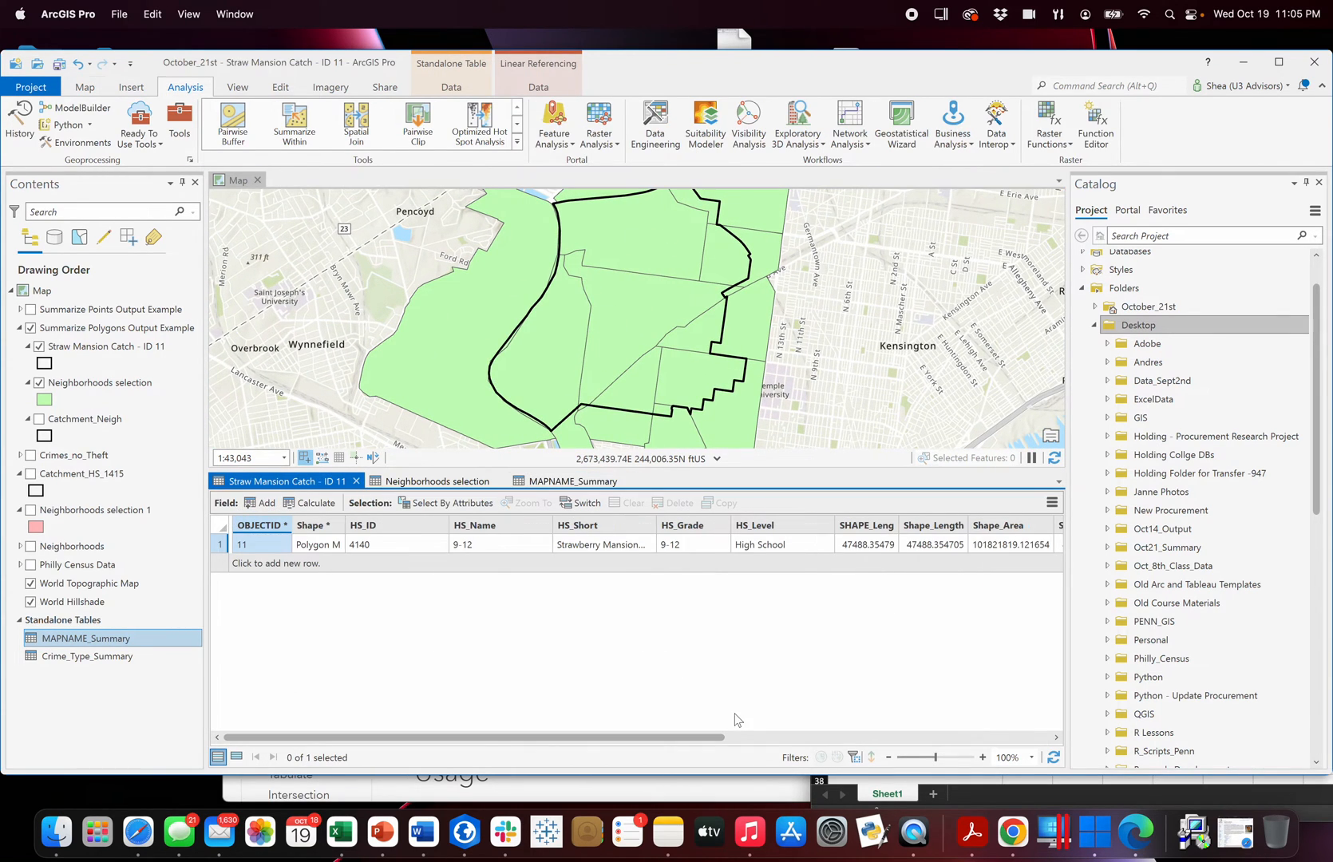
{"action": "left_click_drag", "start_coordinate": [718, 742], "coordinate": [1196, 720]}
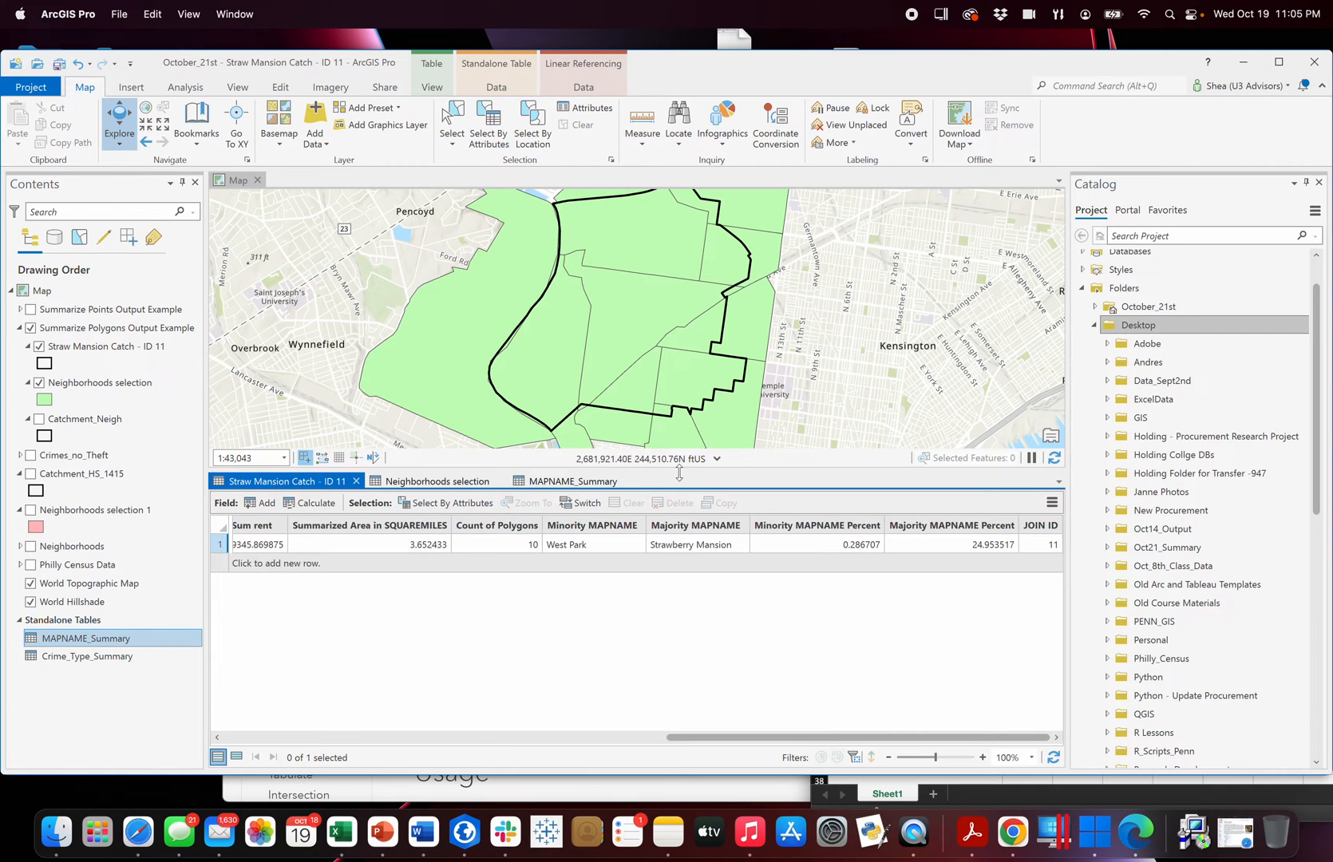
{"action": "left_click_drag", "start_coordinate": [697, 472], "coordinate": [536, 551]}
{"action": "left_click_drag", "start_coordinate": [675, 551], "coordinate": [675, 523]}
{"action": "left_click_drag", "start_coordinate": [750, 744], "coordinate": [539, 729]}
{"action": "left_click", "coordinate": [585, 578]}
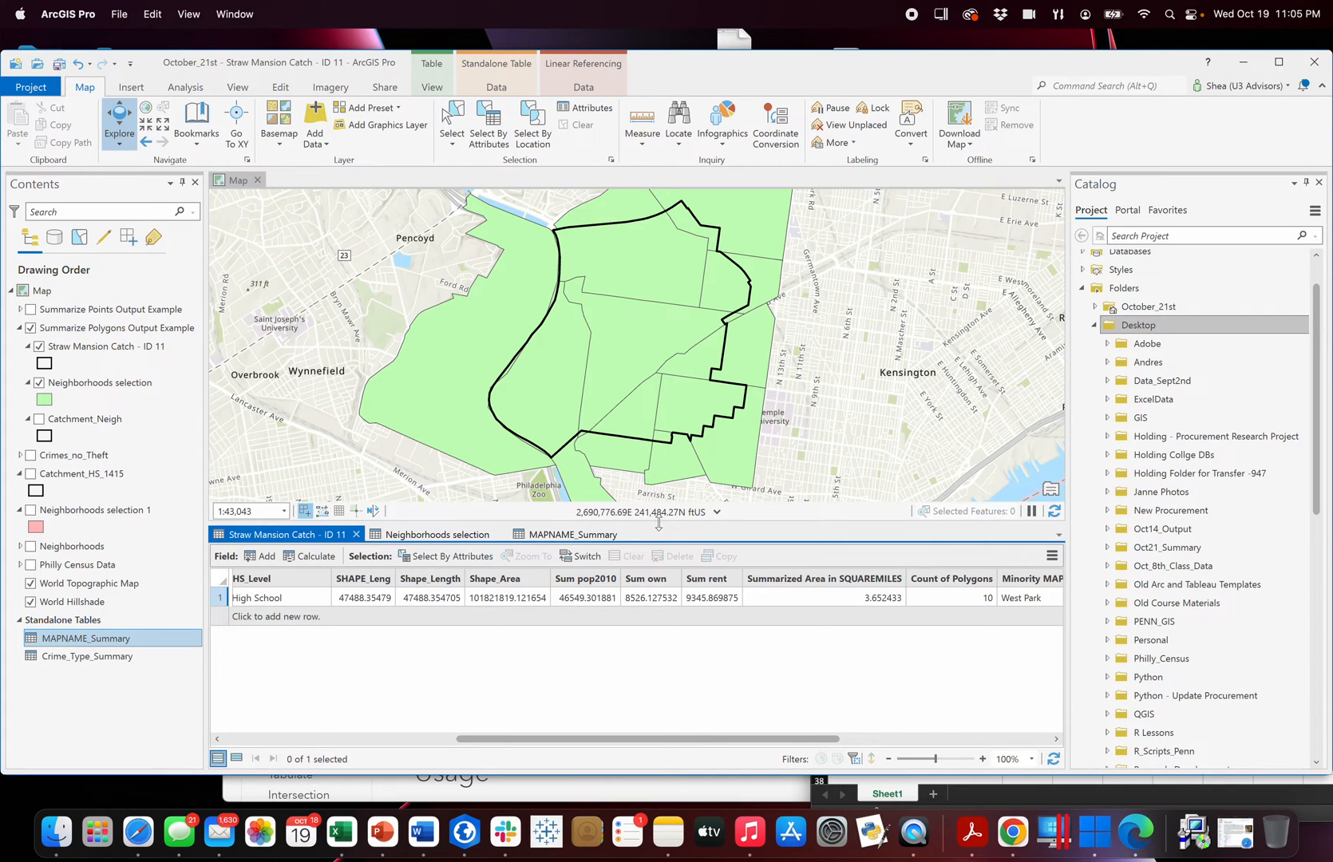
{"action": "left_click_drag", "start_coordinate": [665, 523], "coordinate": [665, 542]}
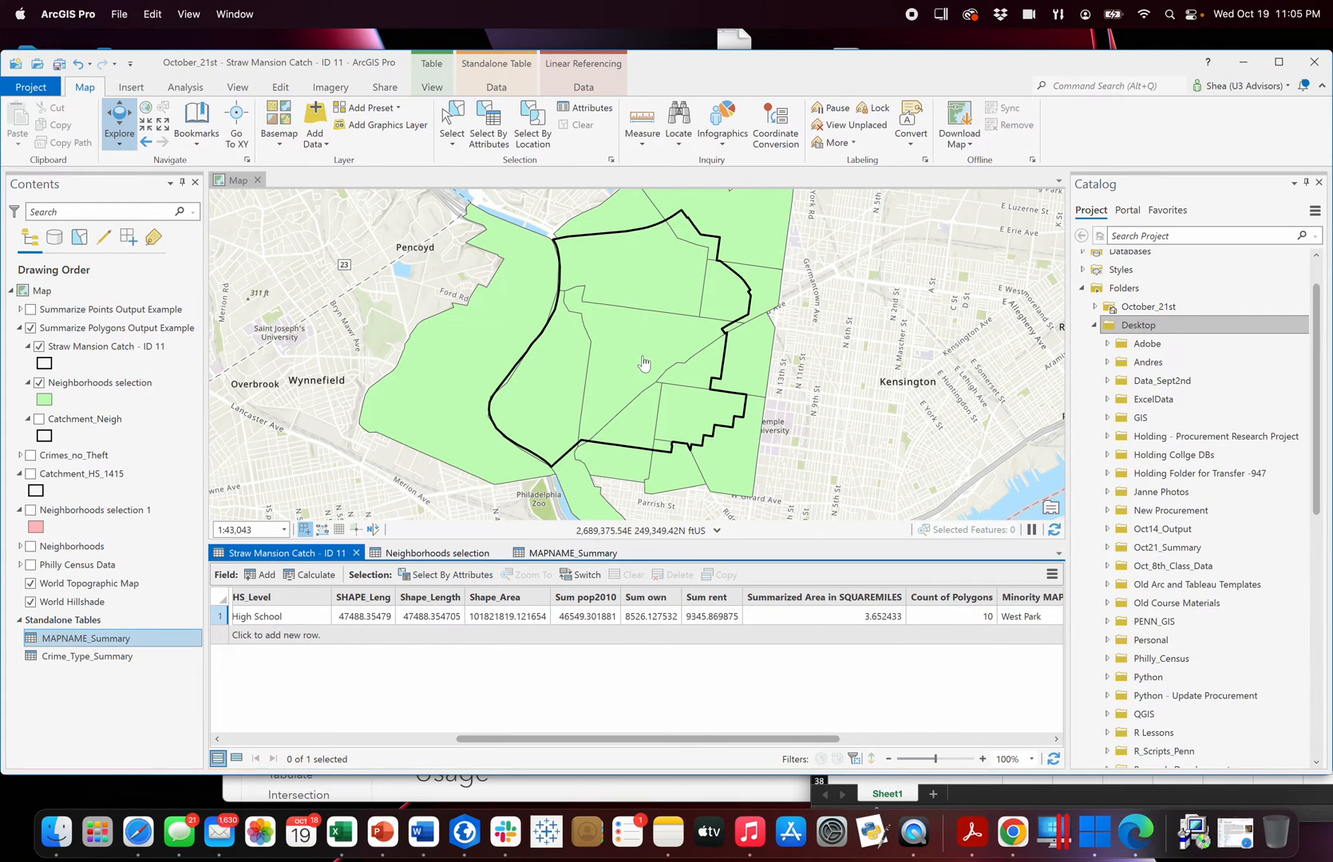
{"action": "left_click", "coordinate": [638, 344]}
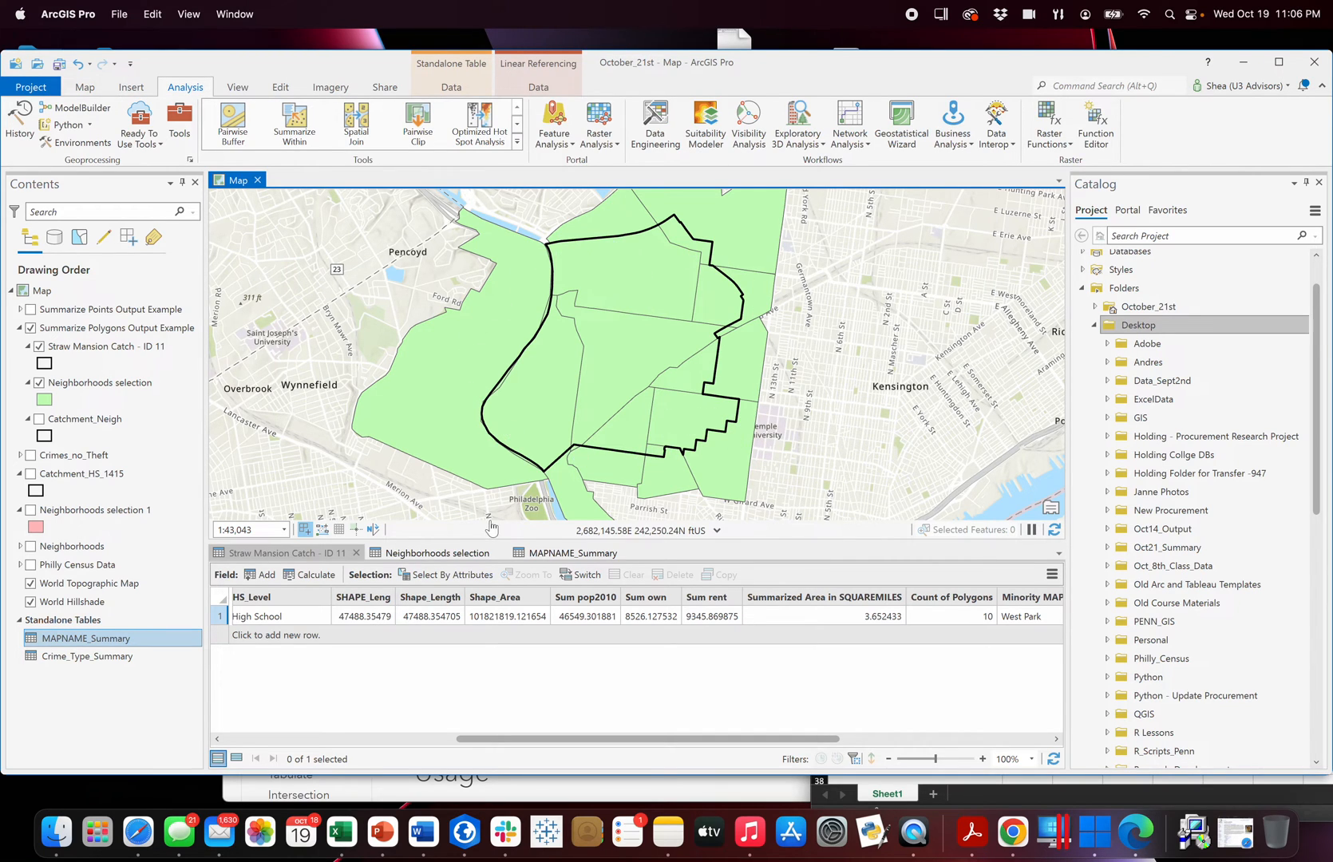
View the statistics of the Pop2010 field in Neighborhoods selection, and close the resulting chart and its properties.
{"action": "left_click", "coordinate": [469, 555]}
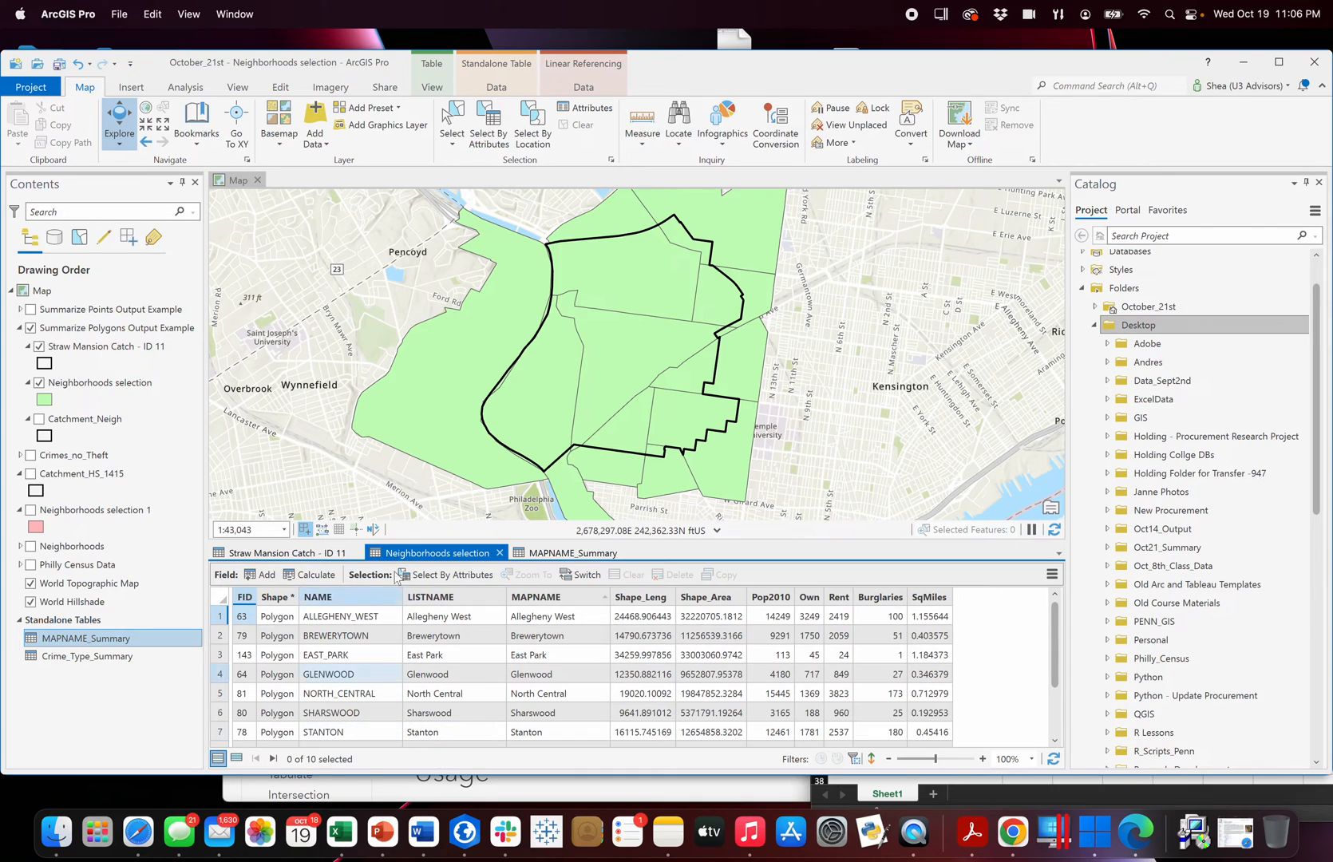
{"action": "right_click", "coordinate": [760, 602]}
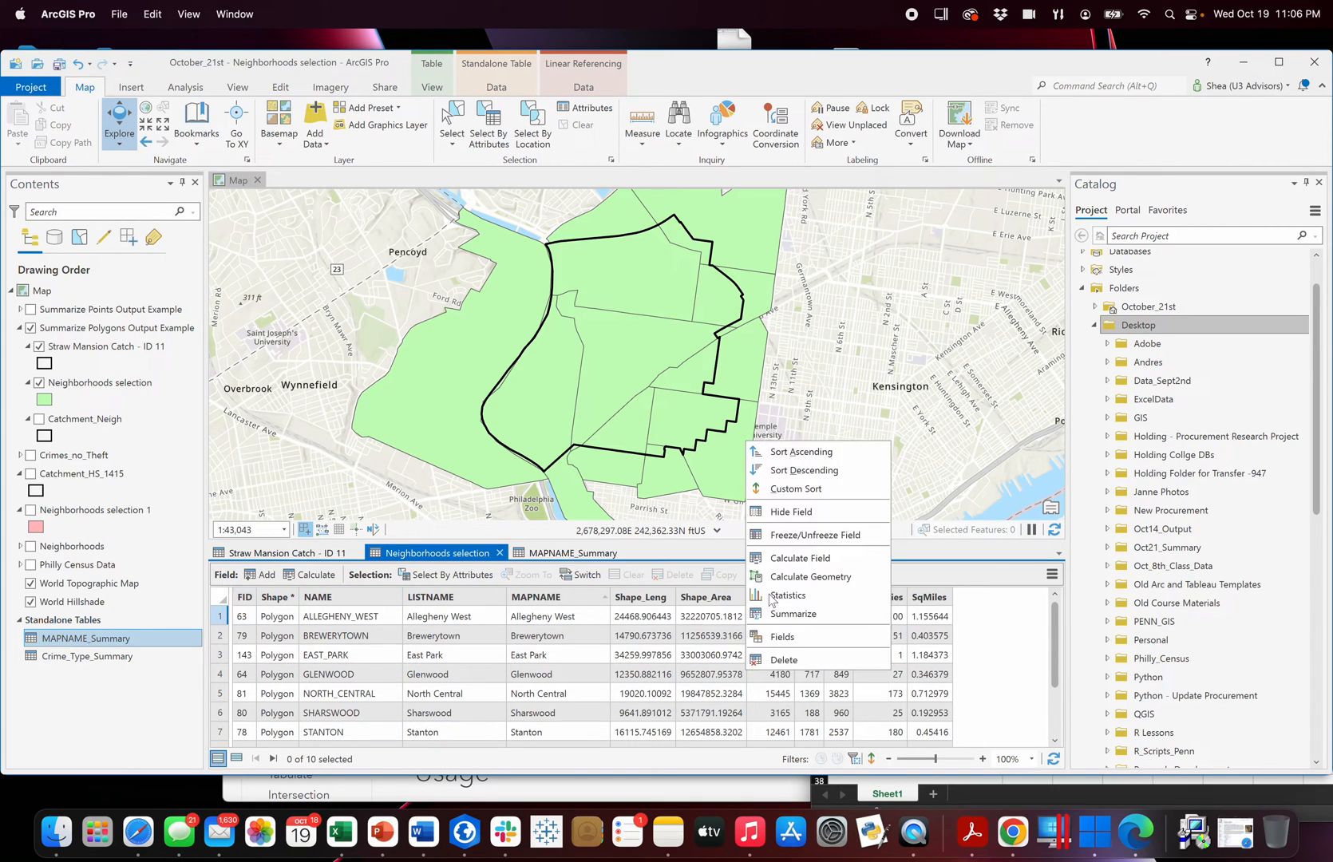
{"action": "left_click", "coordinate": [816, 599]}
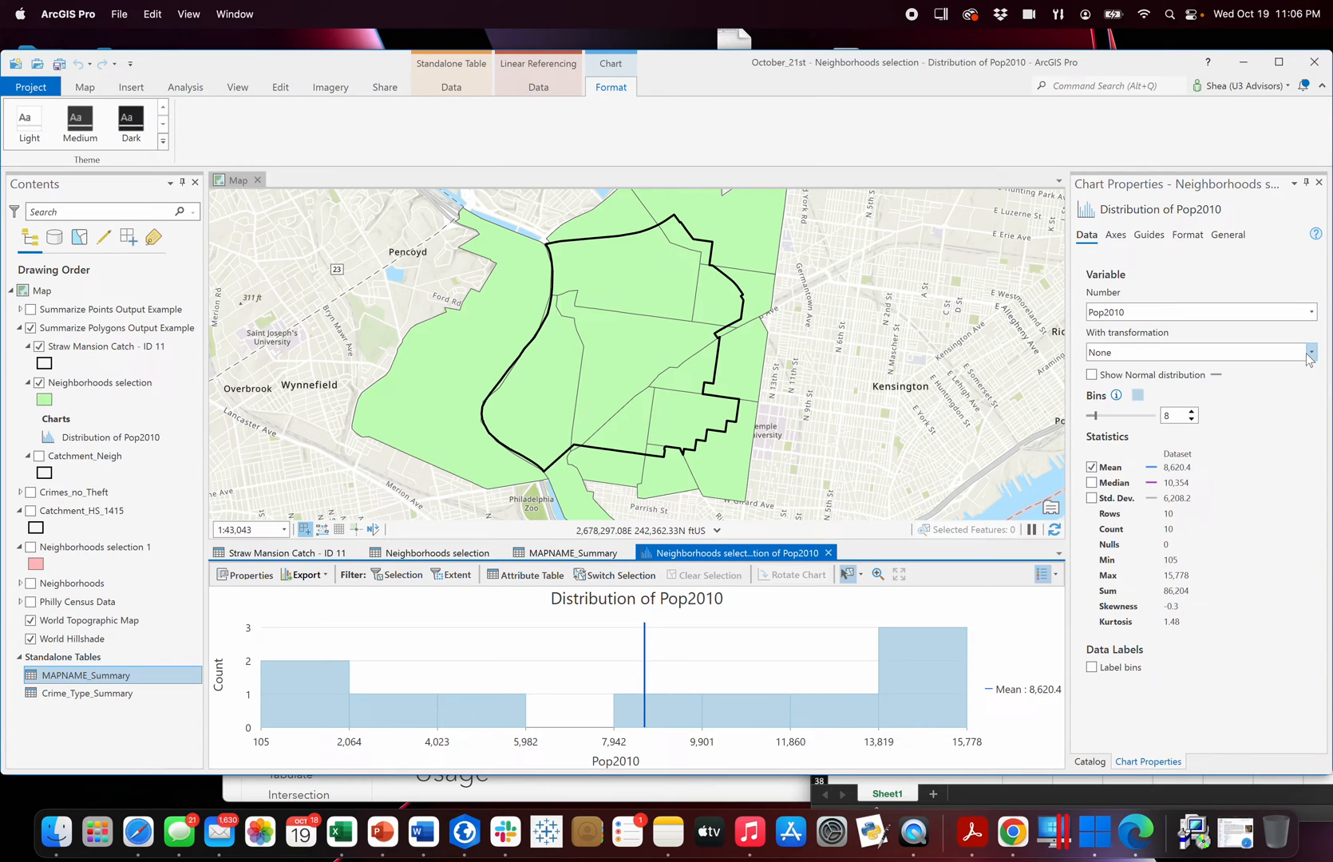
{"action": "left_click", "coordinate": [1319, 183]}
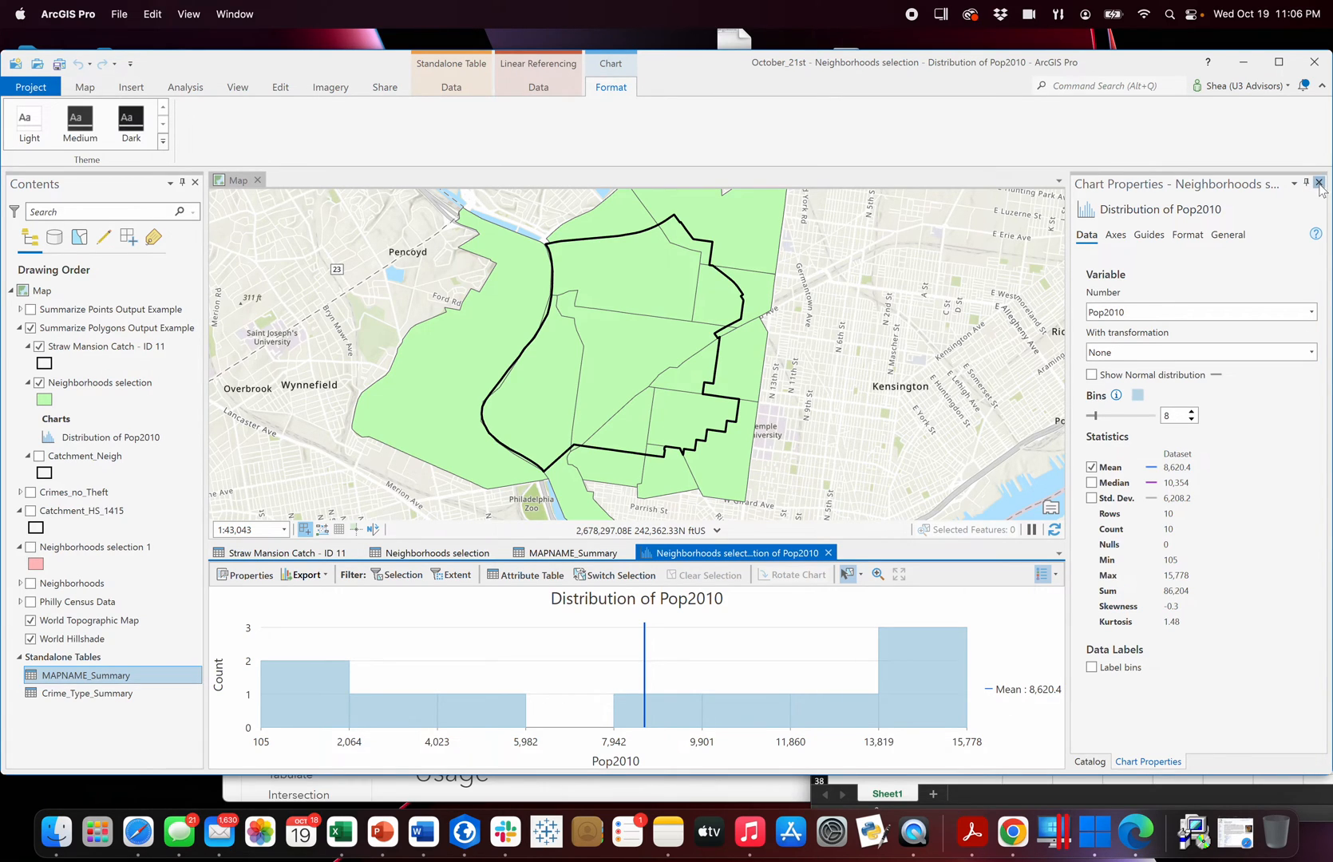
{"action": "left_click", "coordinate": [828, 552]}
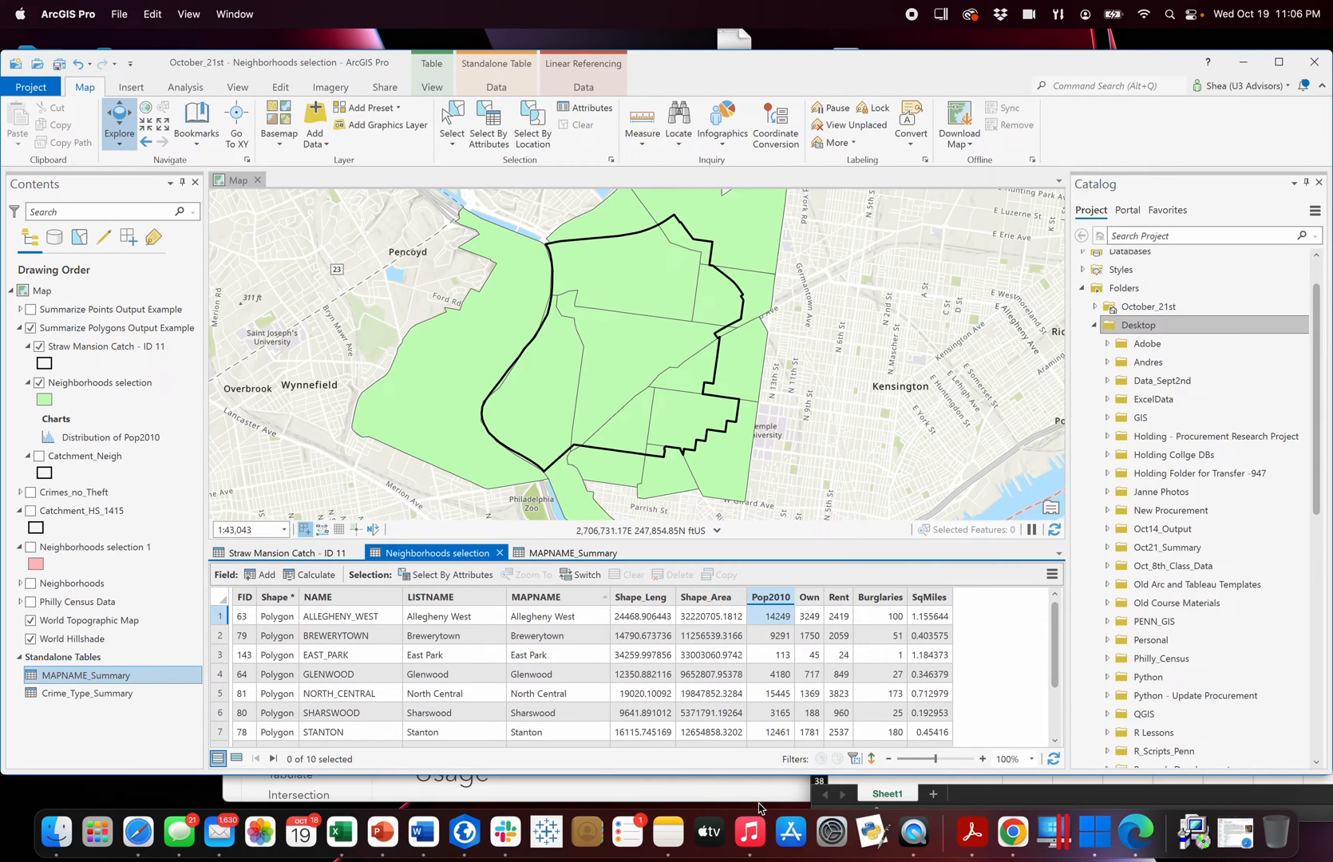
Compare the three open tables and examine the minority, majority and JOIN ID fields of Straw Mansion Catch - ID 11.
{"action": "left_click", "coordinate": [307, 554]}
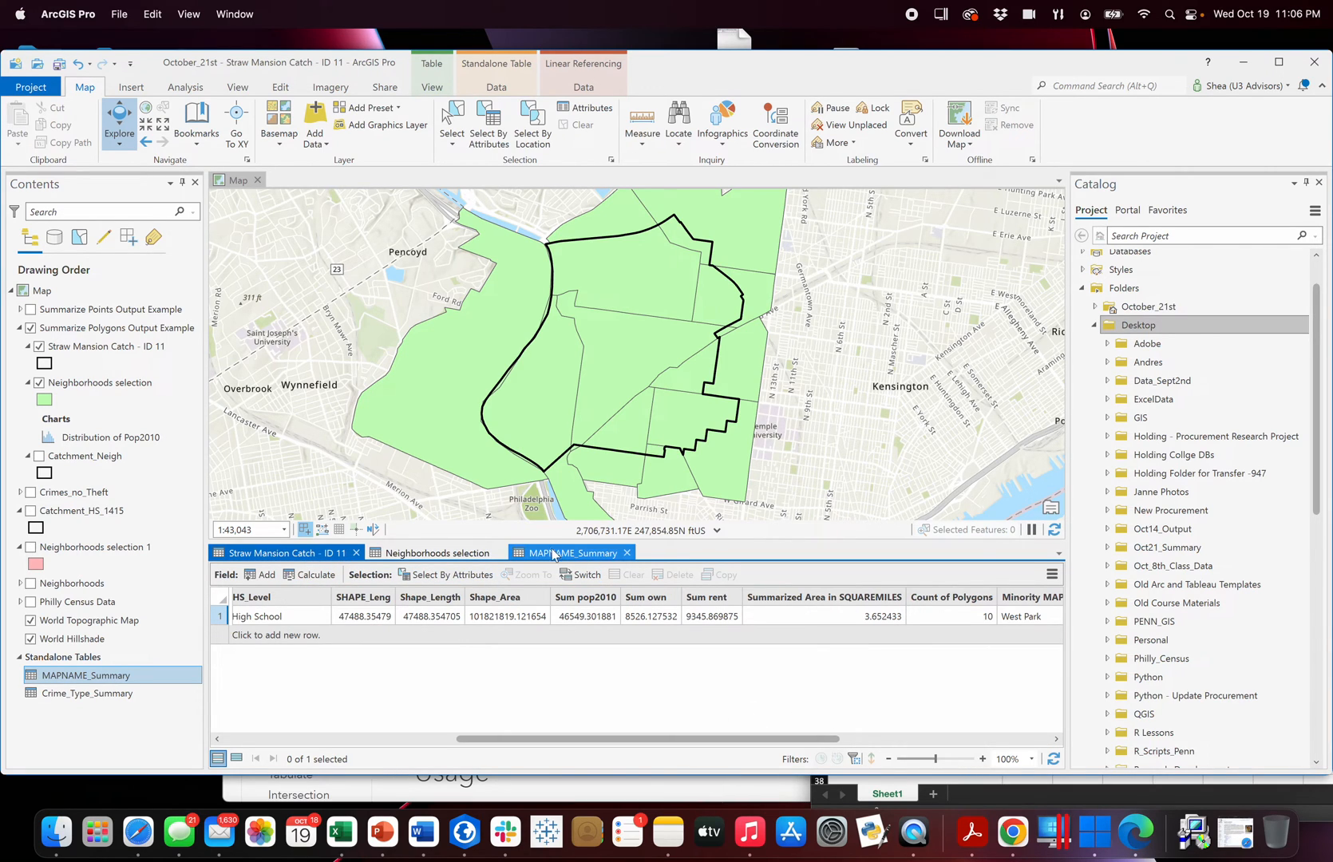
{"action": "left_click", "coordinate": [468, 554]}
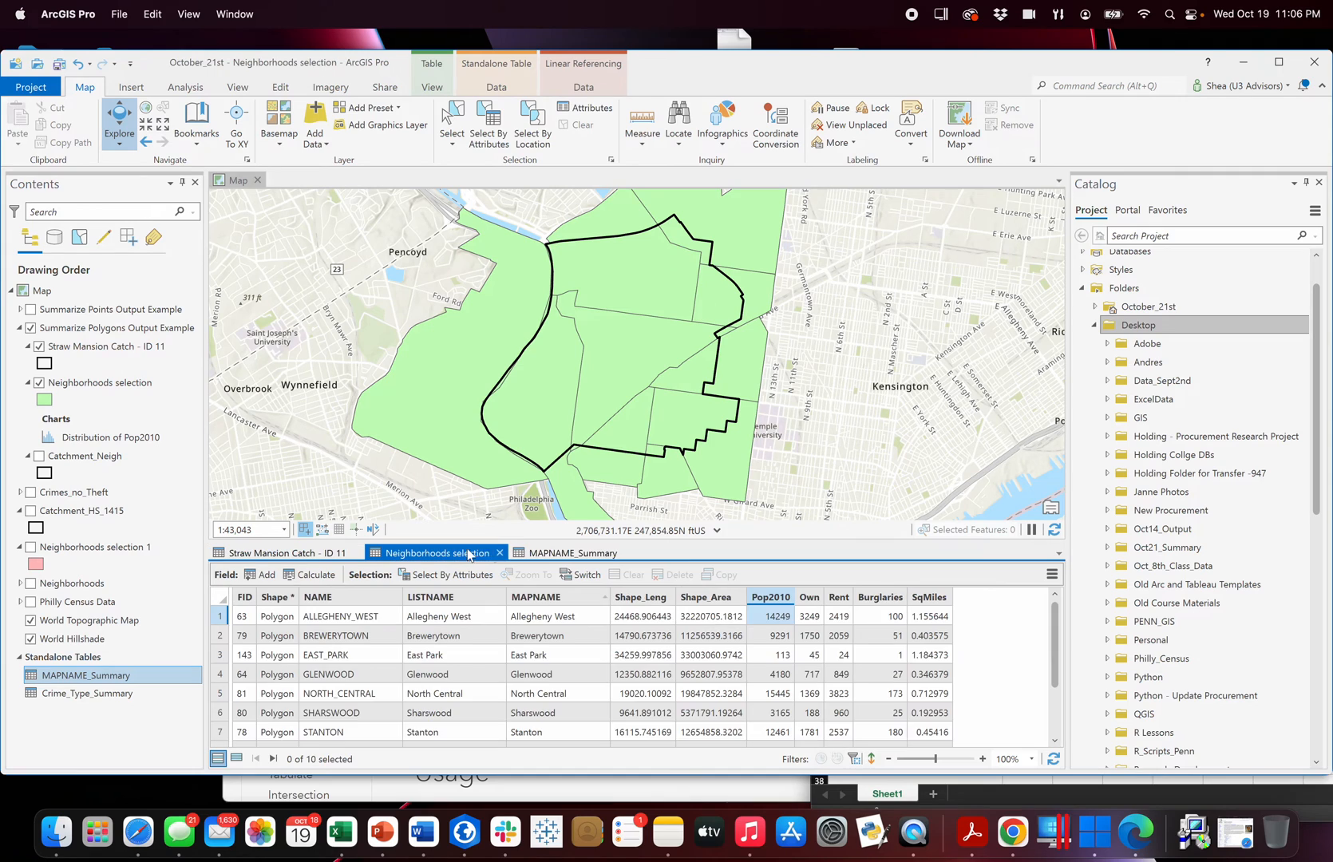
{"action": "left_click", "coordinate": [575, 554]}
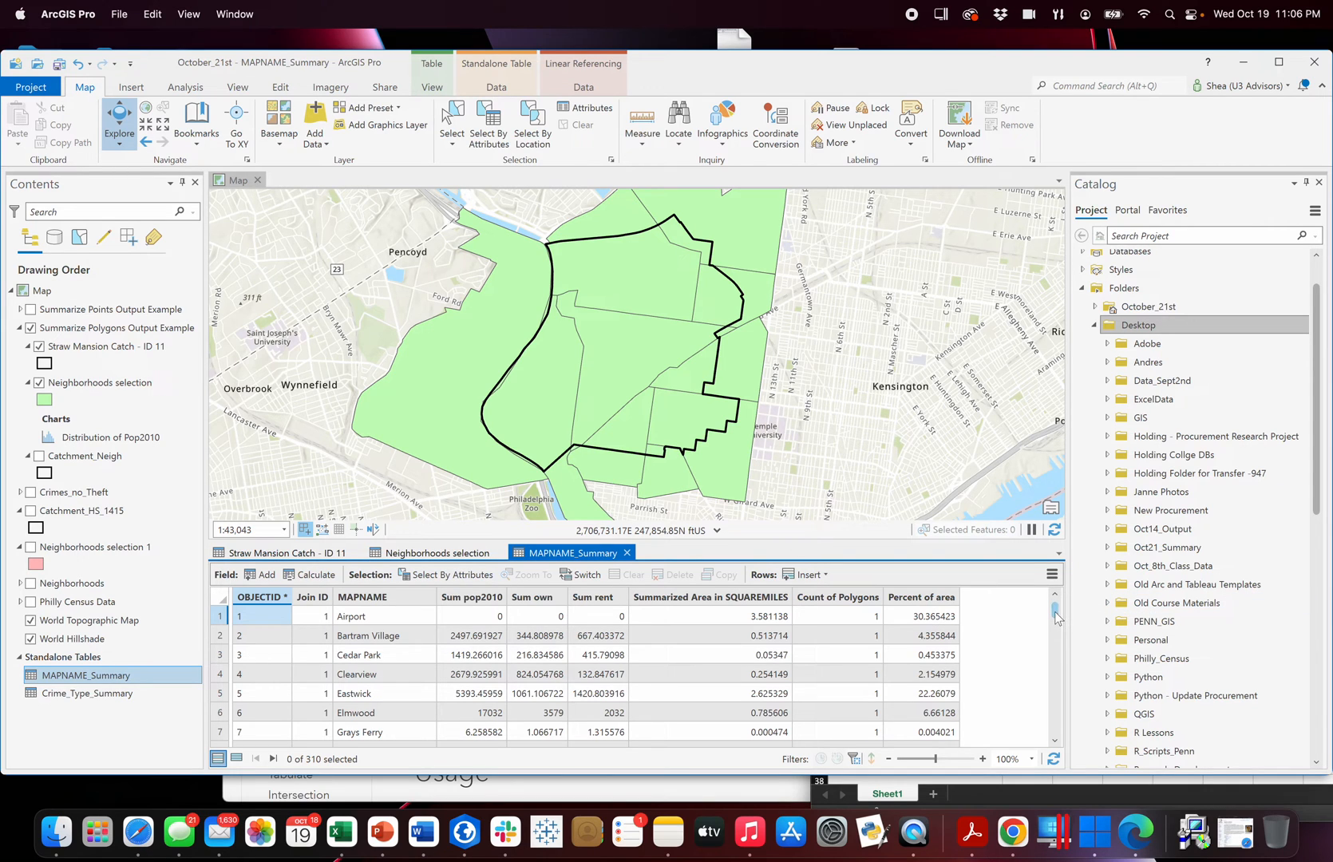
{"action": "left_click_drag", "start_coordinate": [1055, 611], "coordinate": [1060, 579]}
{"action": "left_click", "coordinate": [427, 555]}
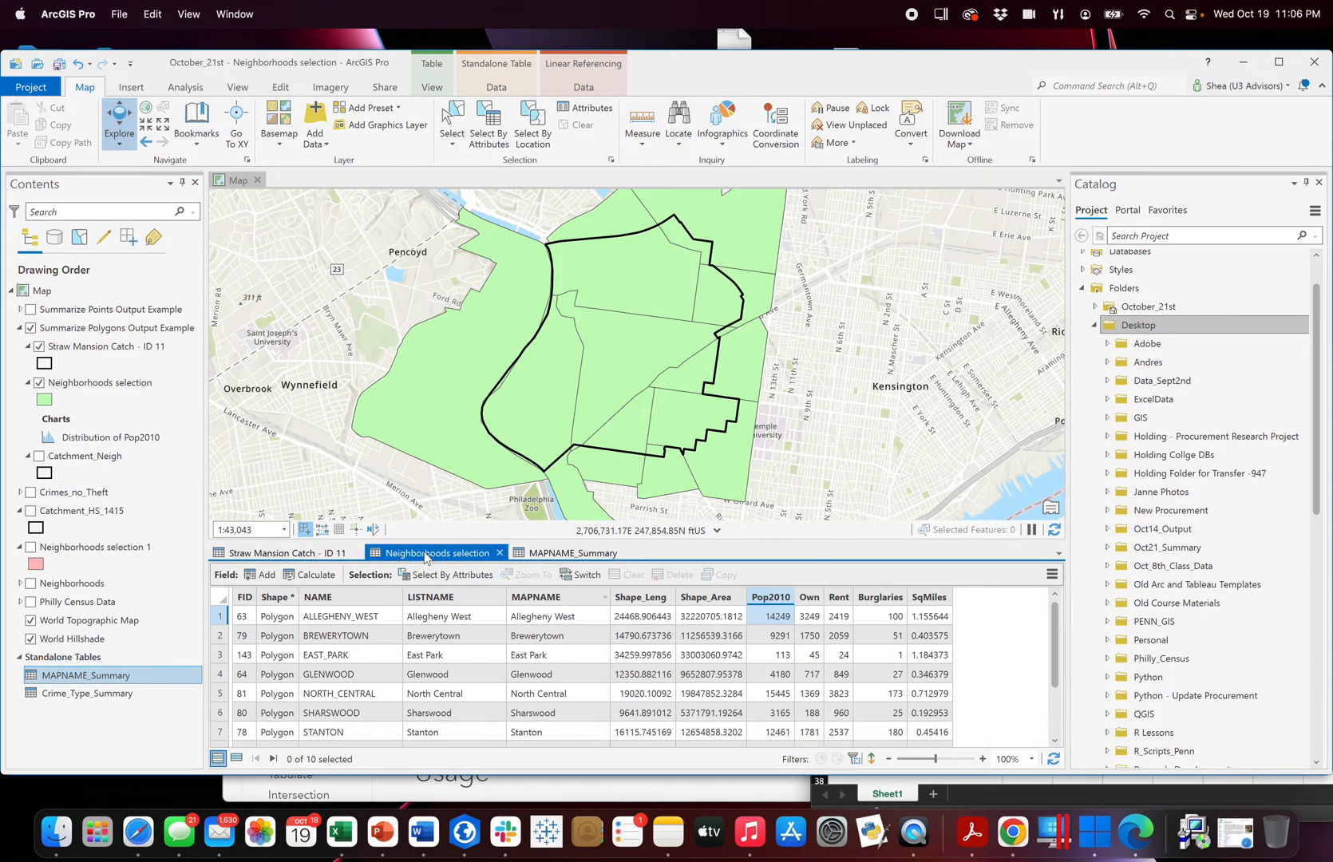
{"action": "left_click", "coordinate": [288, 554]}
{"action": "left_click_drag", "start_coordinate": [820, 738], "coordinate": [1042, 598]}
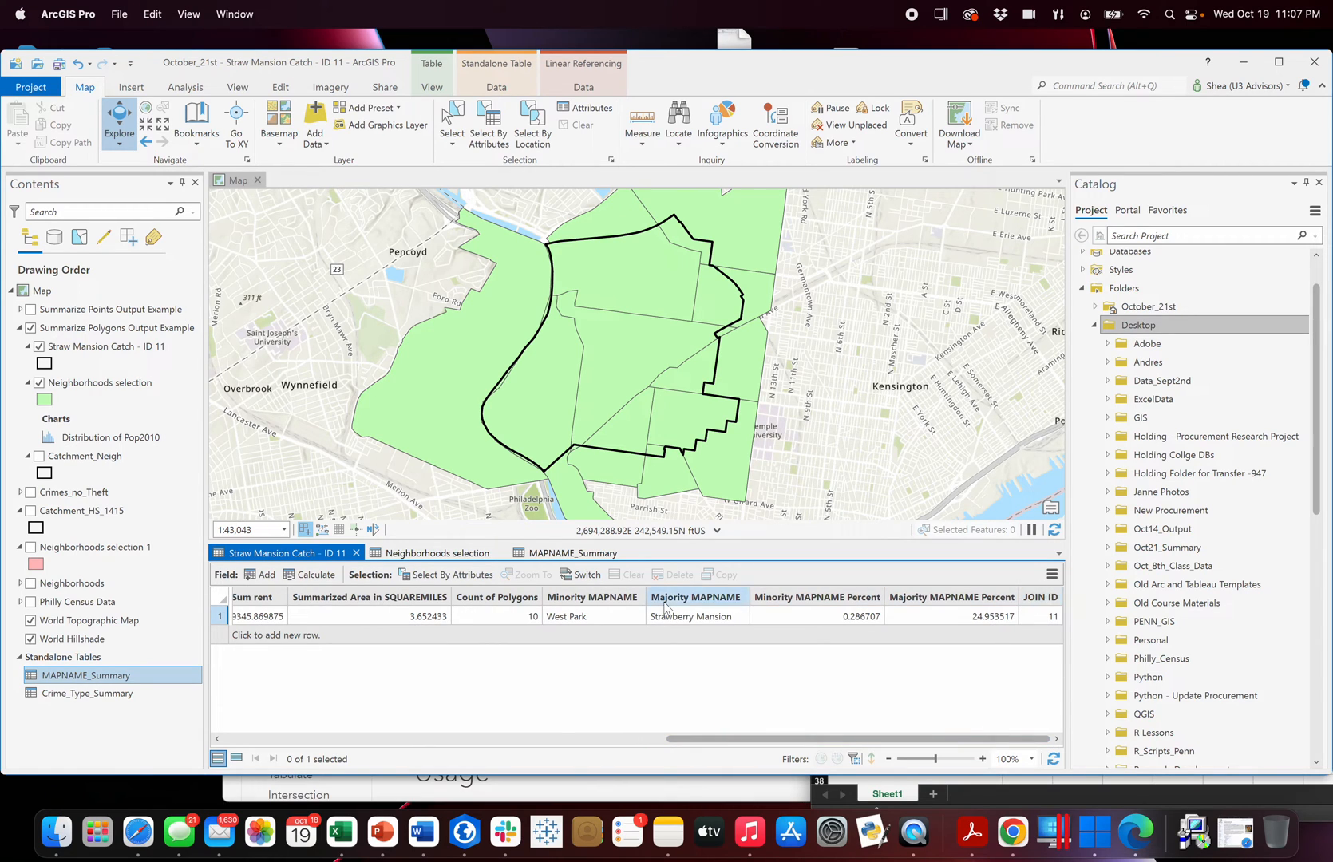
Select the MAPNAME_Summary rows where Join ID is equal to 11 and show only the selected records.
{"action": "left_click", "coordinate": [574, 552]}
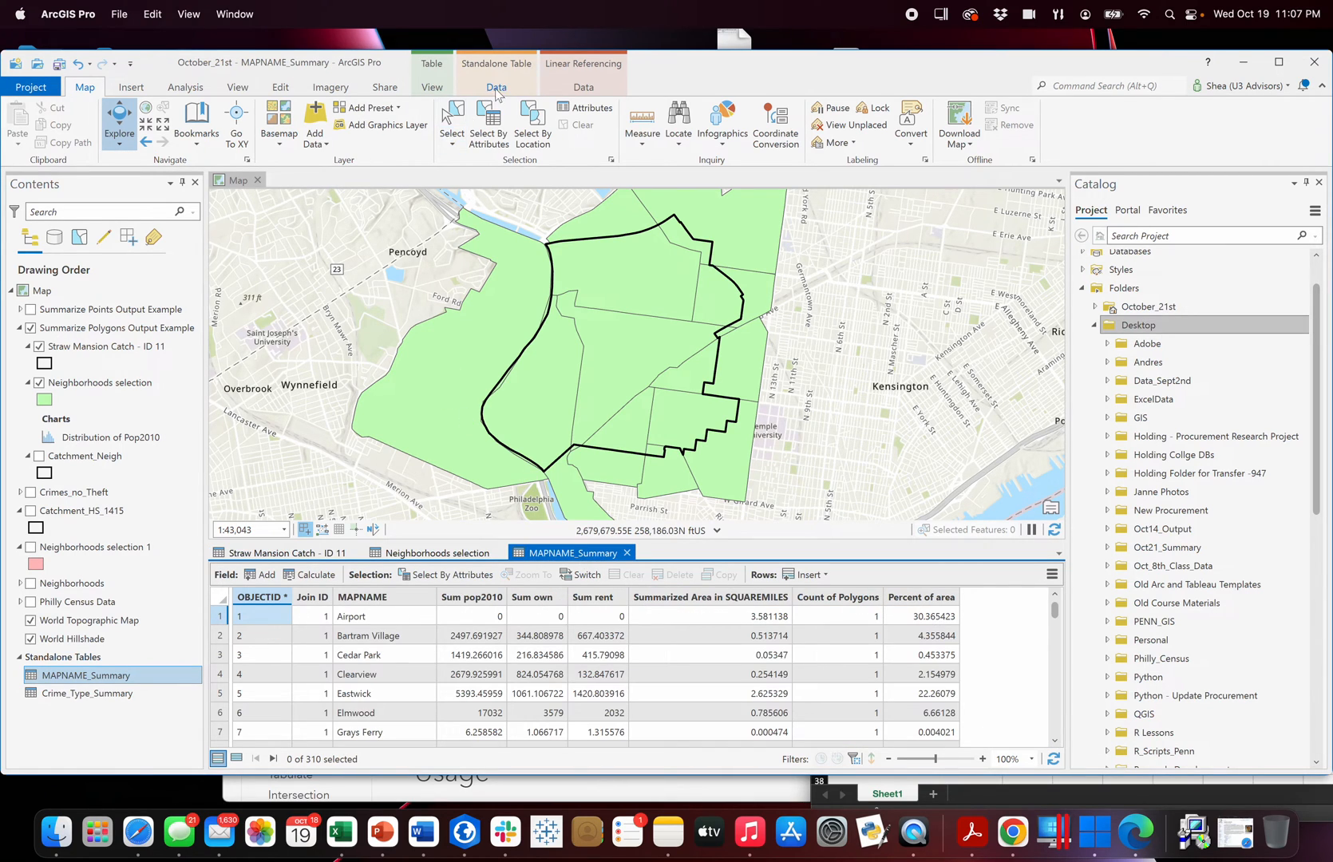
{"action": "left_click", "coordinate": [488, 128]}
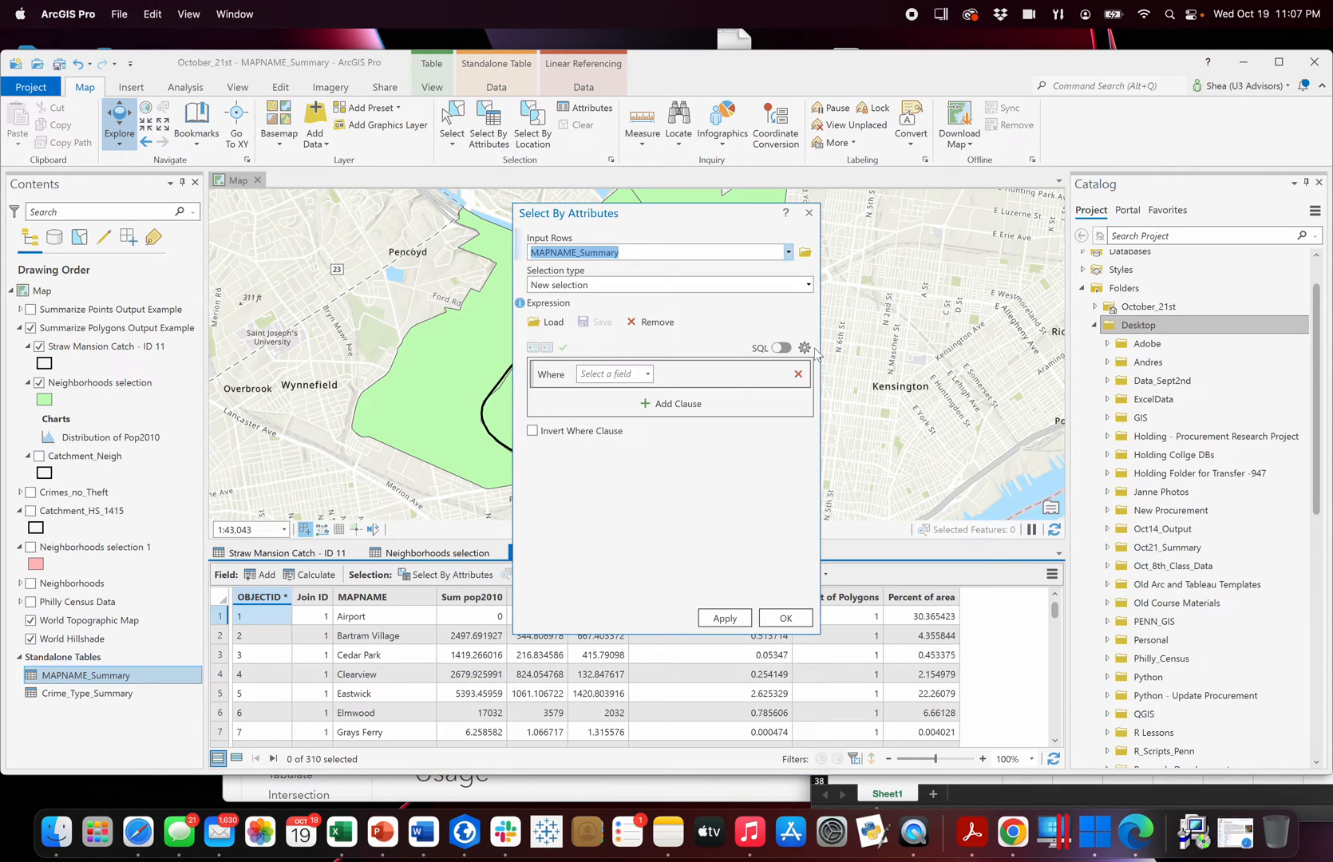
{"action": "left_click", "coordinate": [649, 375]}
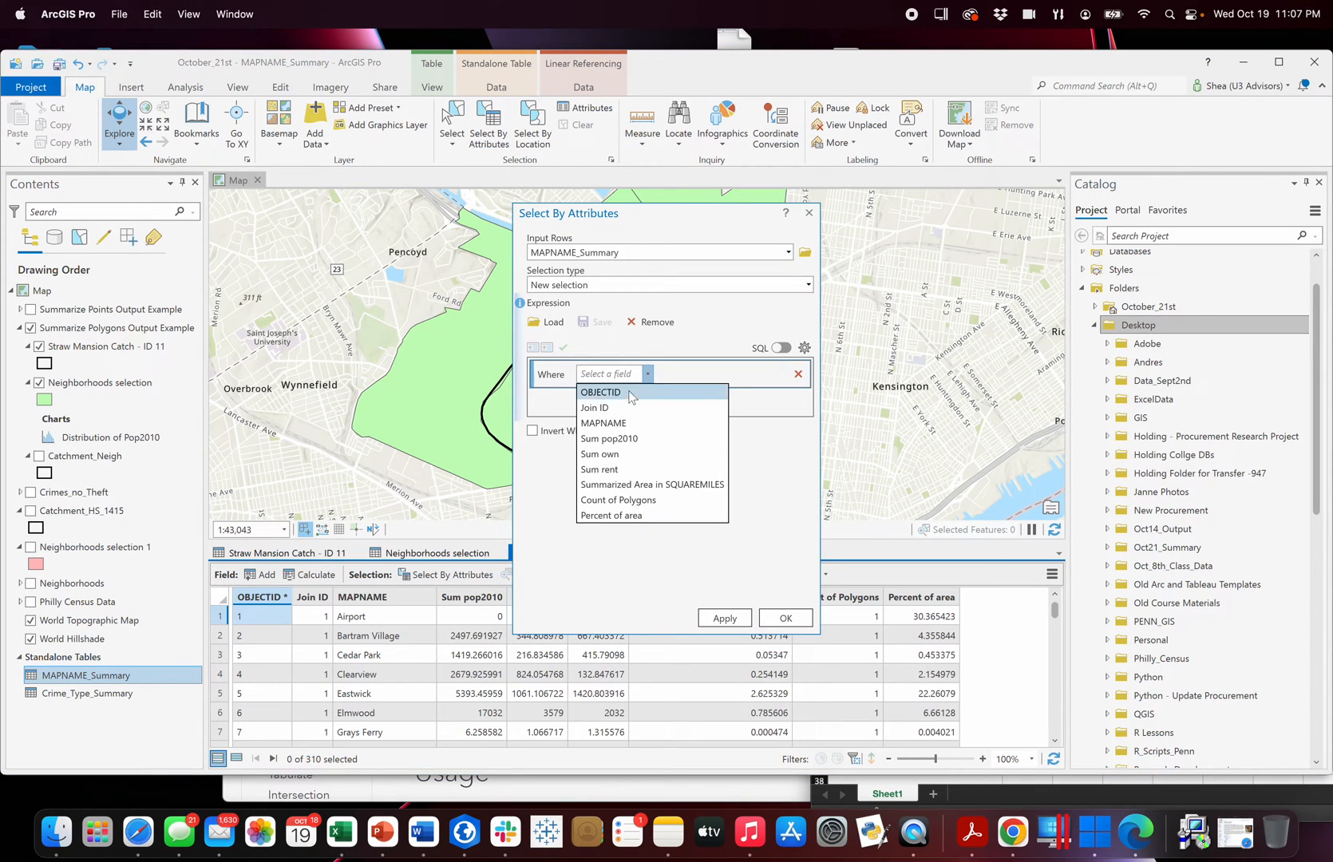
{"action": "left_click", "coordinate": [595, 407]}
{"action": "left_click", "coordinate": [783, 375]}
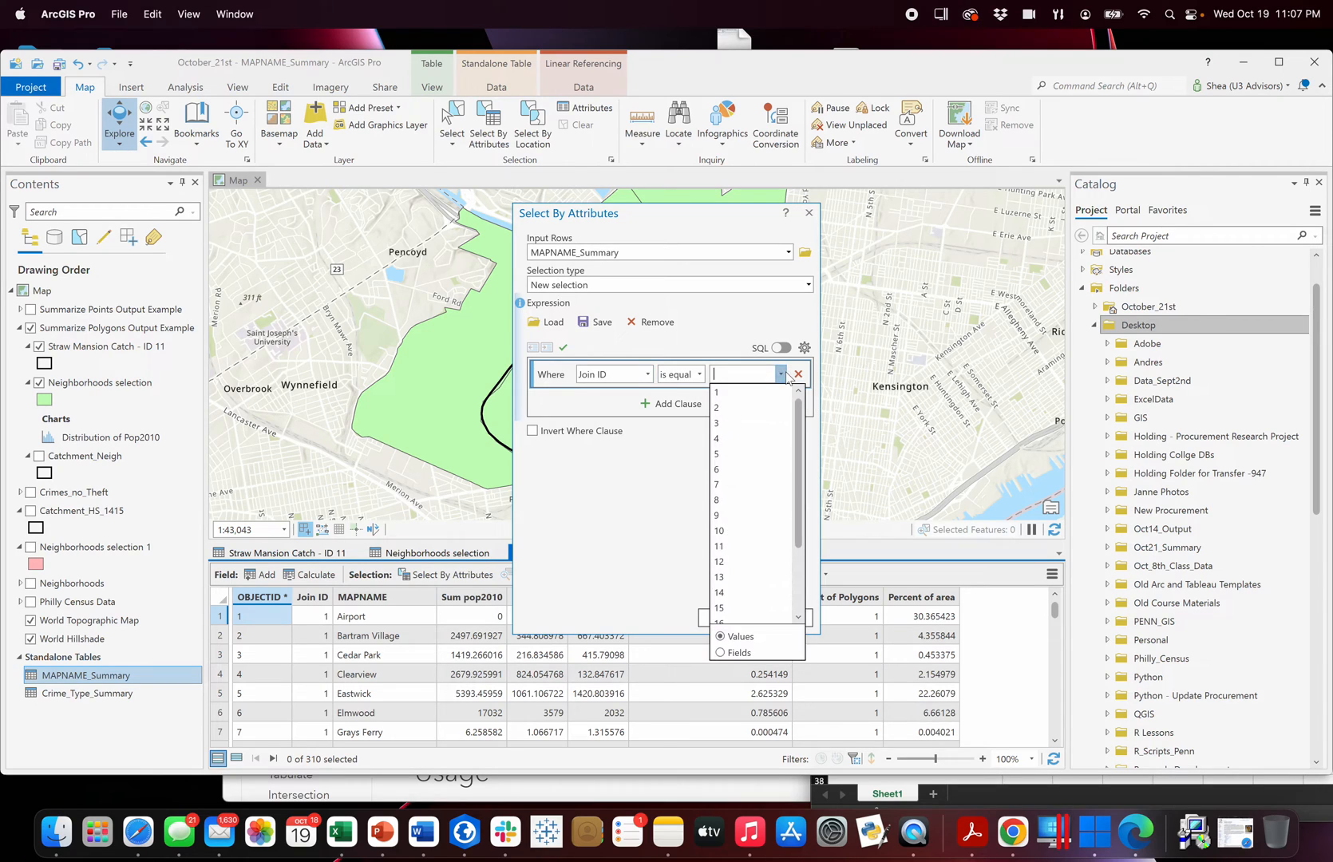
{"action": "left_click", "coordinate": [727, 548]}
{"action": "left_click", "coordinate": [723, 619]}
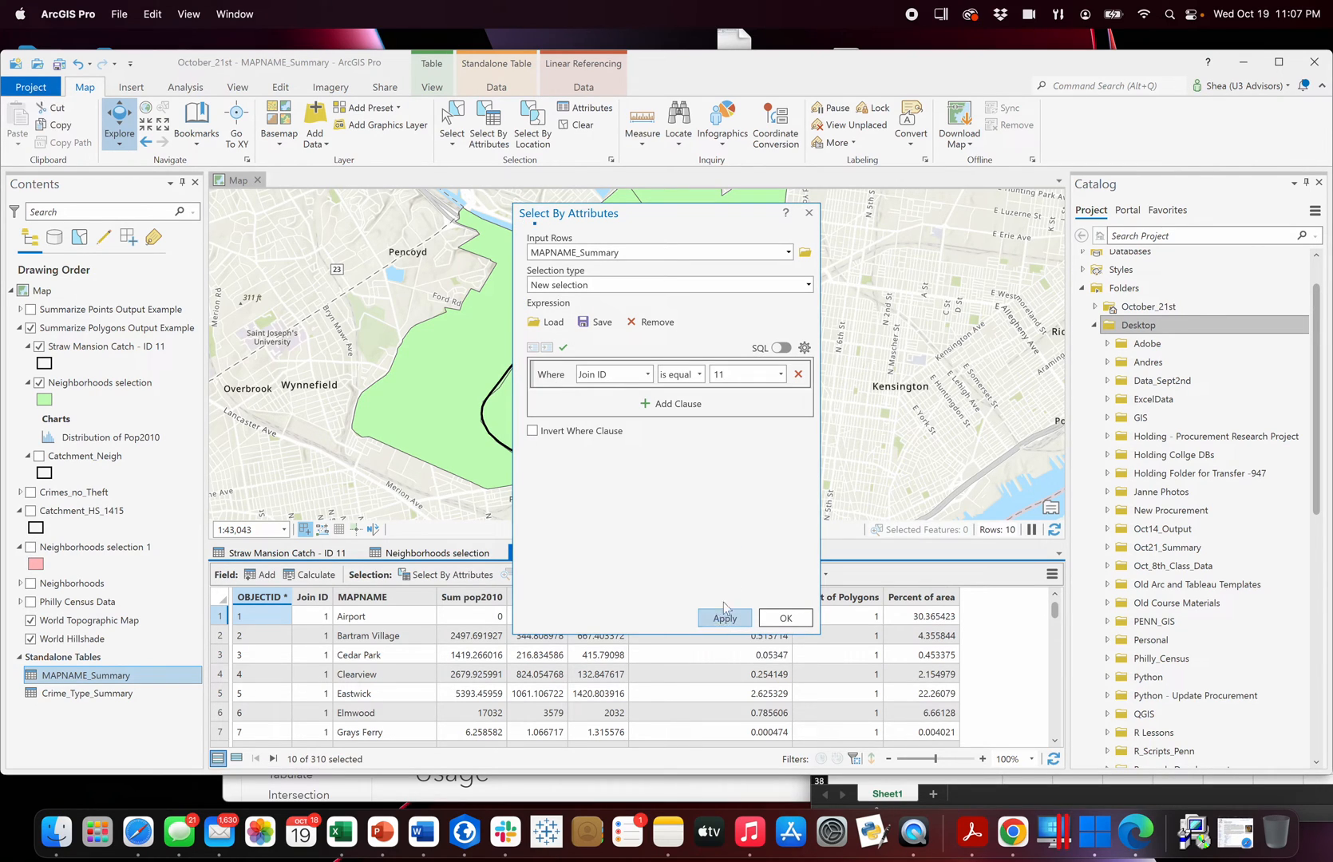
{"action": "left_click", "coordinate": [806, 215]}
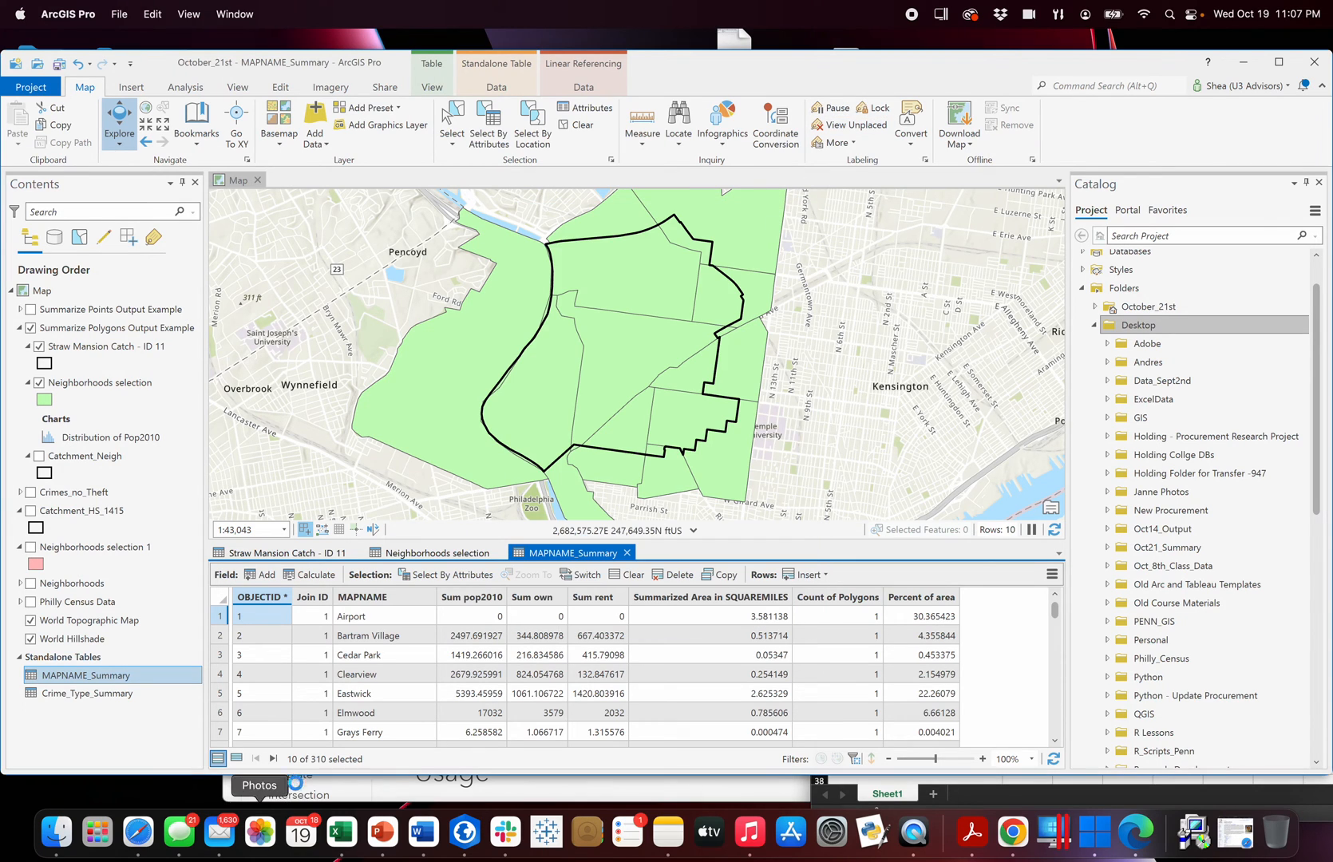
{"action": "left_click", "coordinate": [236, 759]}
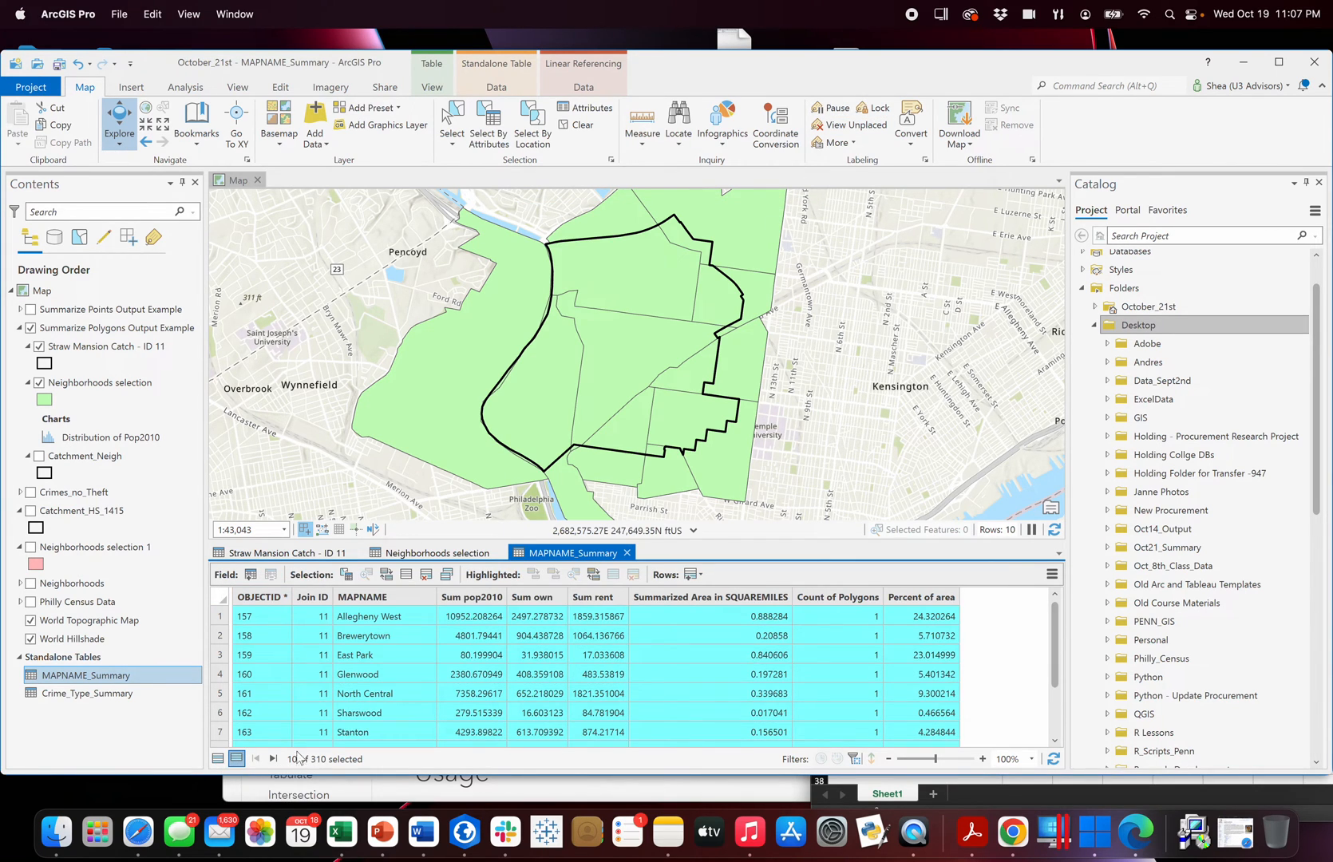
Compare the original neighborhood populations in Neighborhoods selection with the Sum pop2010 values of the selected MAPNAME_Summary rows.
{"action": "left_click", "coordinate": [467, 558]}
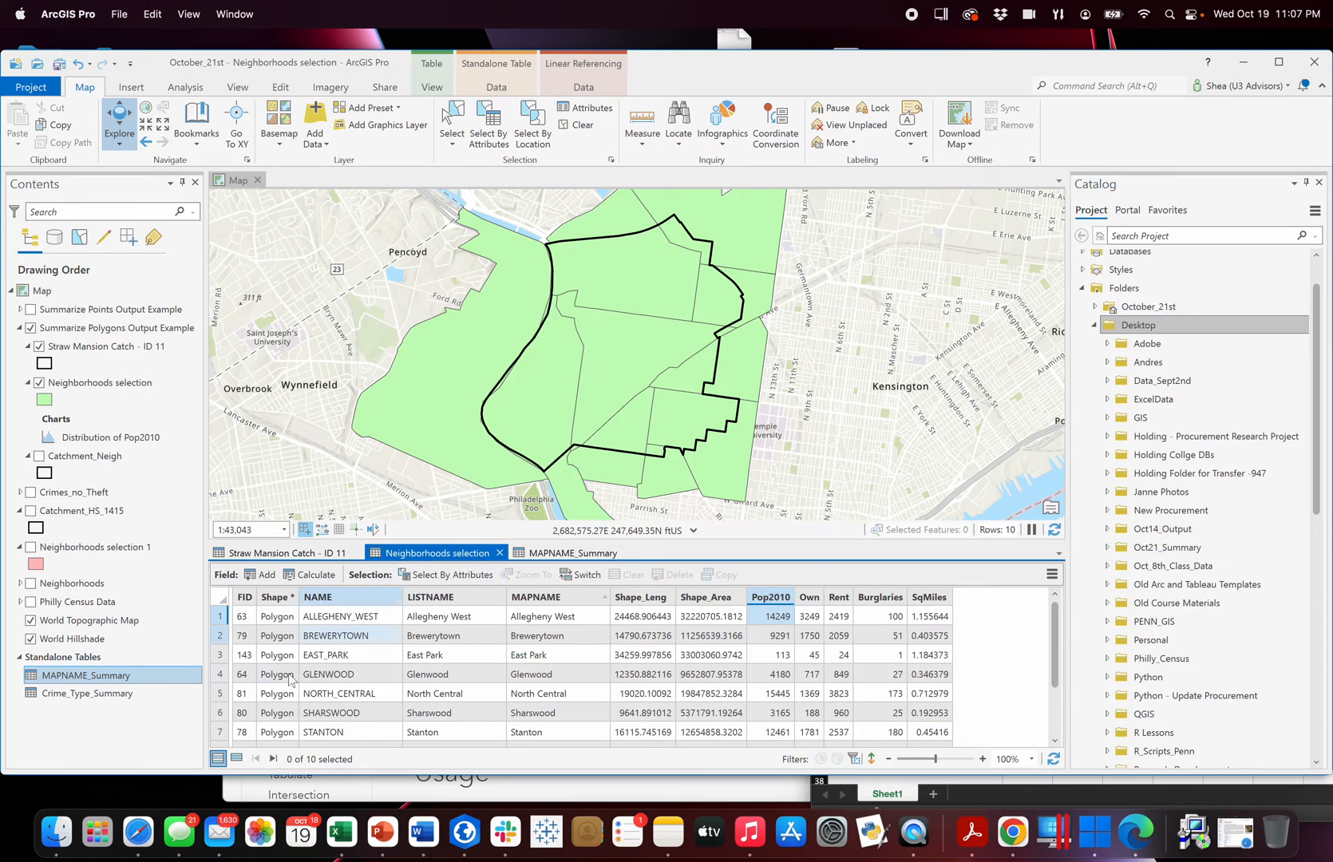
{"action": "left_click", "coordinate": [571, 556]}
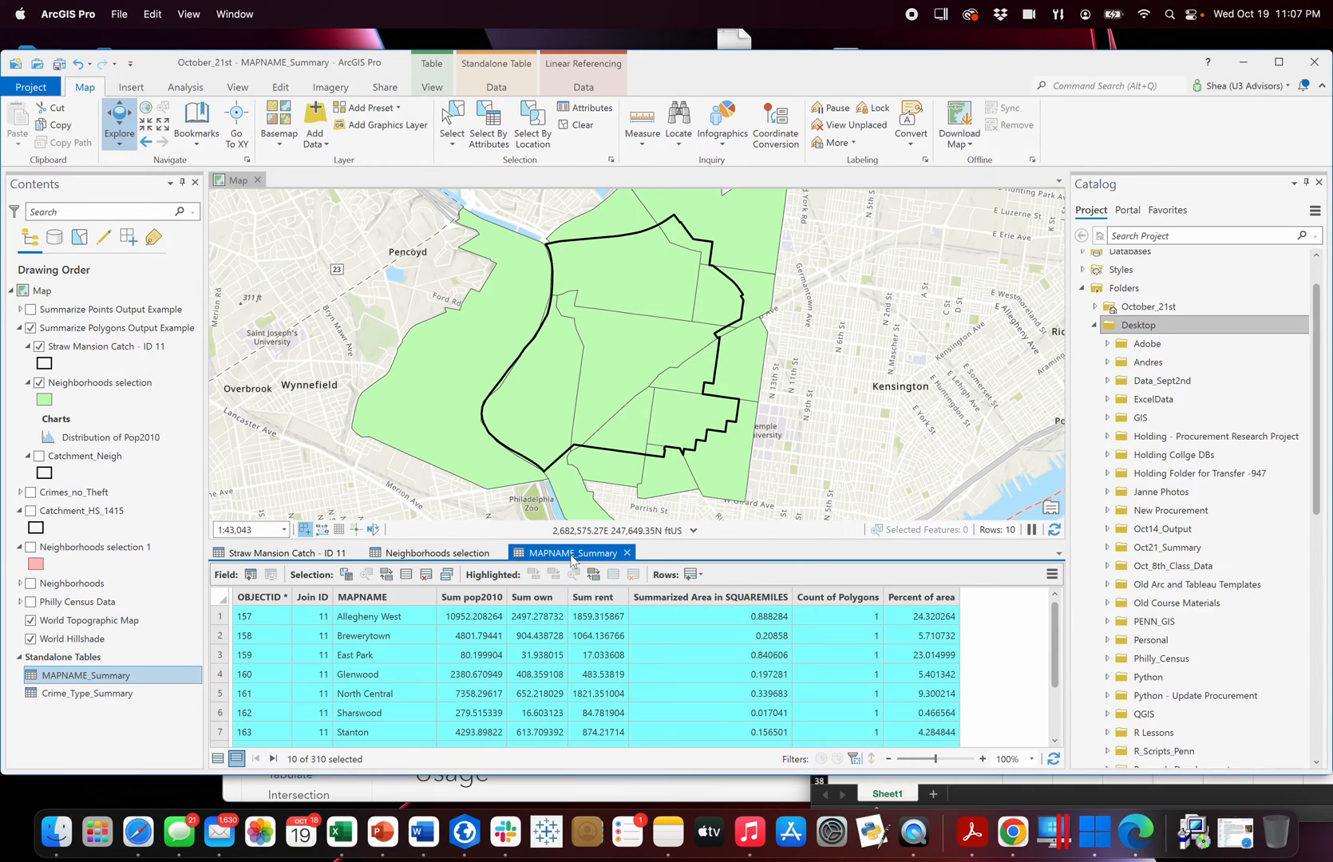
{"action": "left_click", "coordinate": [482, 552]}
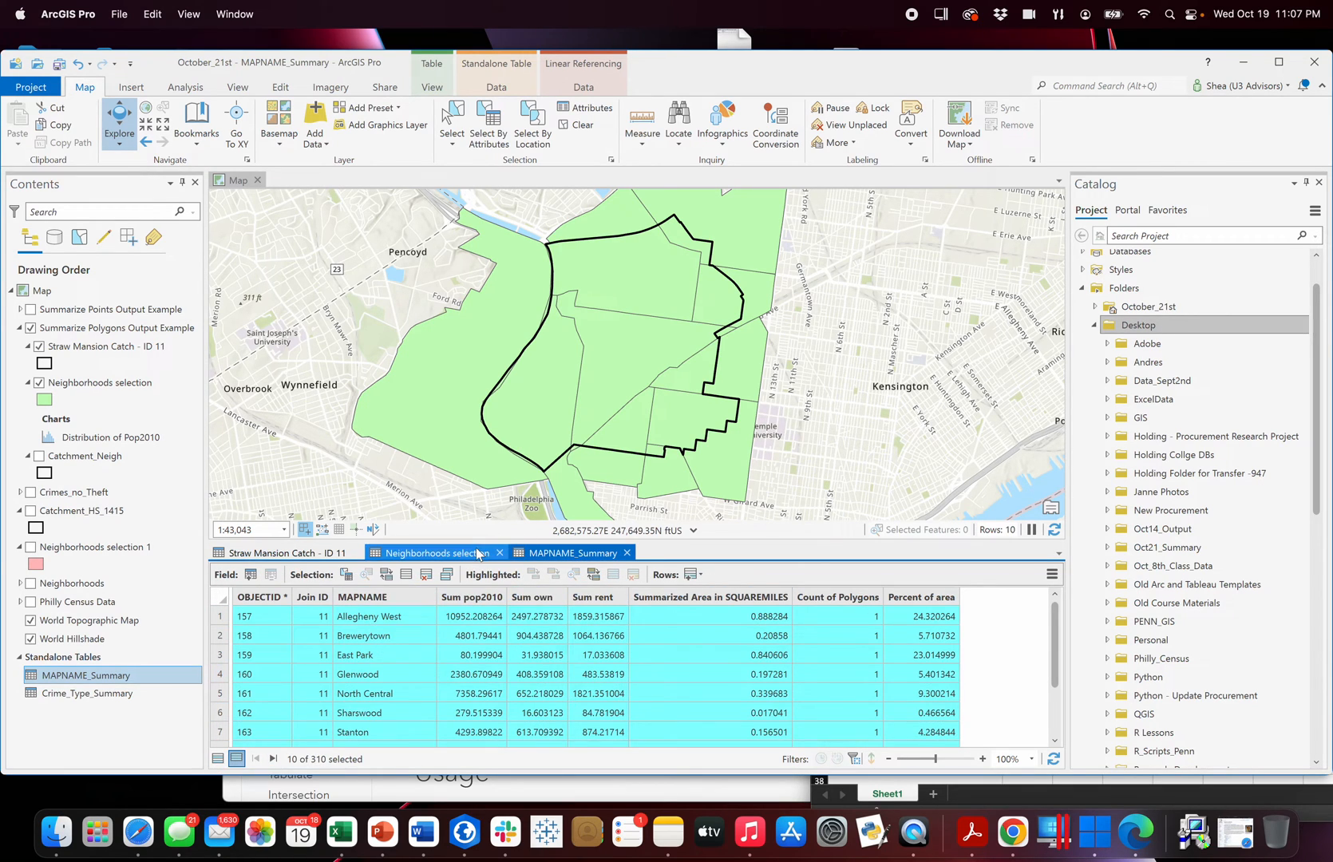
{"action": "left_click", "coordinate": [570, 554]}
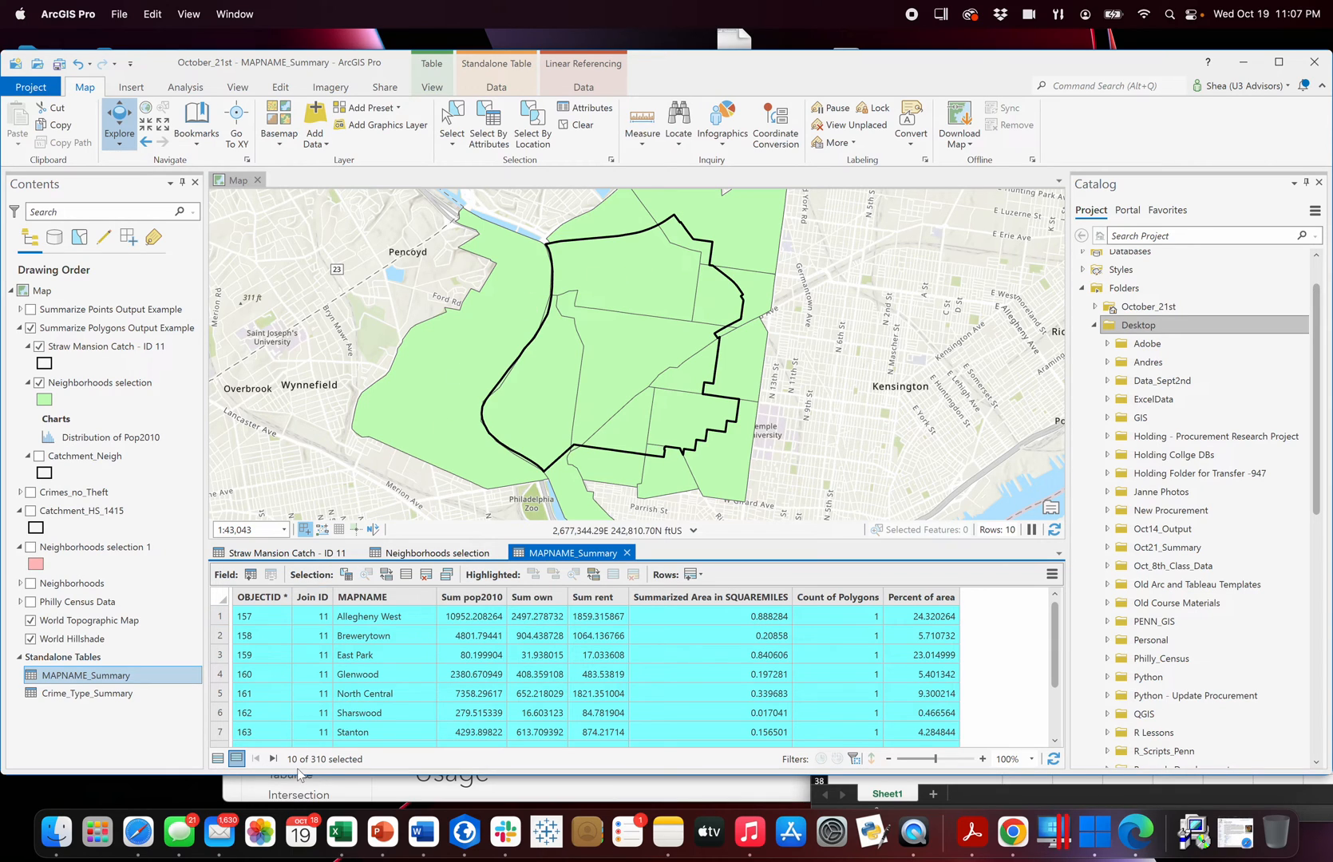
{"action": "left_click", "coordinate": [468, 555]}
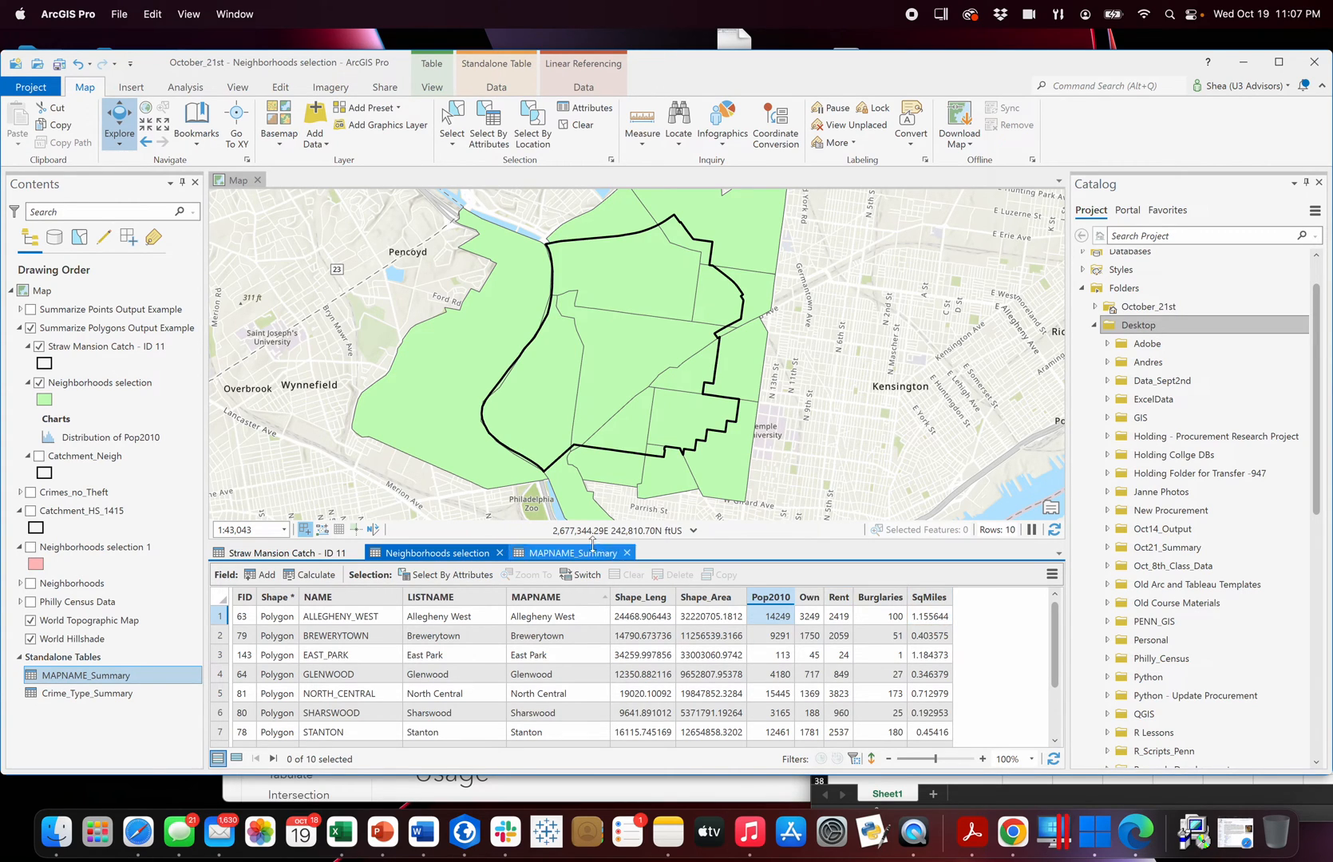
{"action": "left_click", "coordinate": [565, 557]}
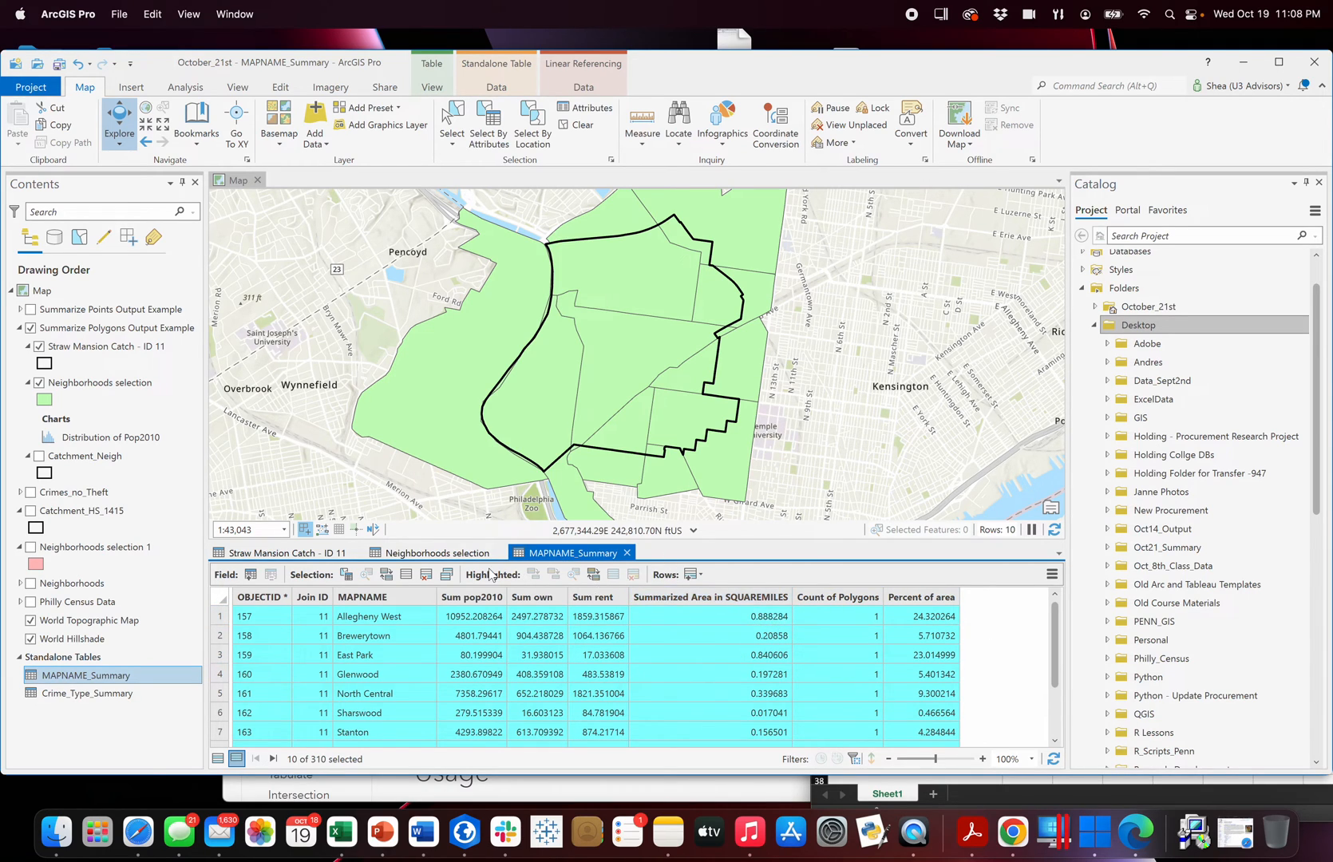
Select the Allegheny West record in the Neighborhoods selection table, and return to the MAPNAME_Summary table.
{"action": "left_click", "coordinate": [469, 554]}
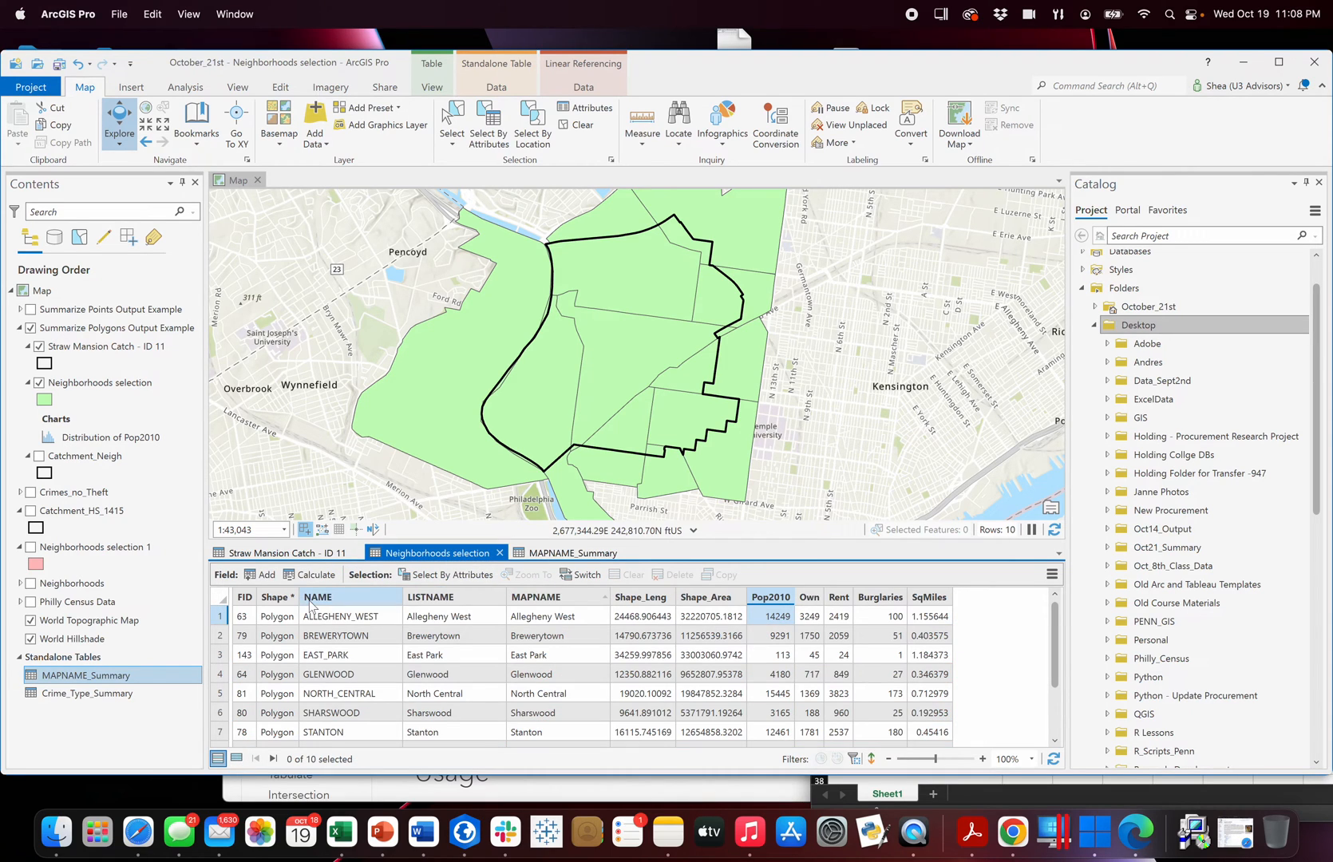
{"action": "left_click", "coordinate": [221, 616]}
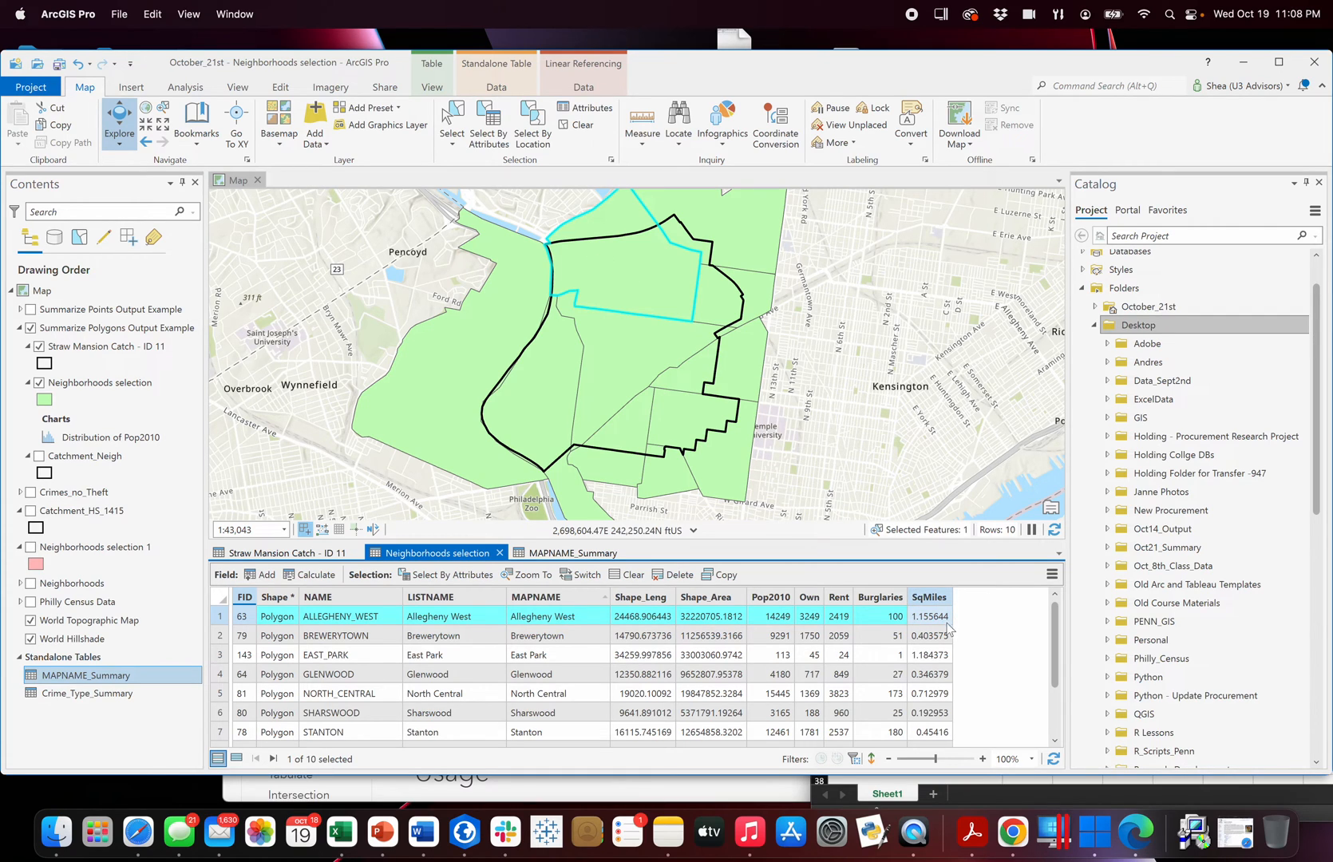
{"action": "left_click", "coordinate": [556, 560]}
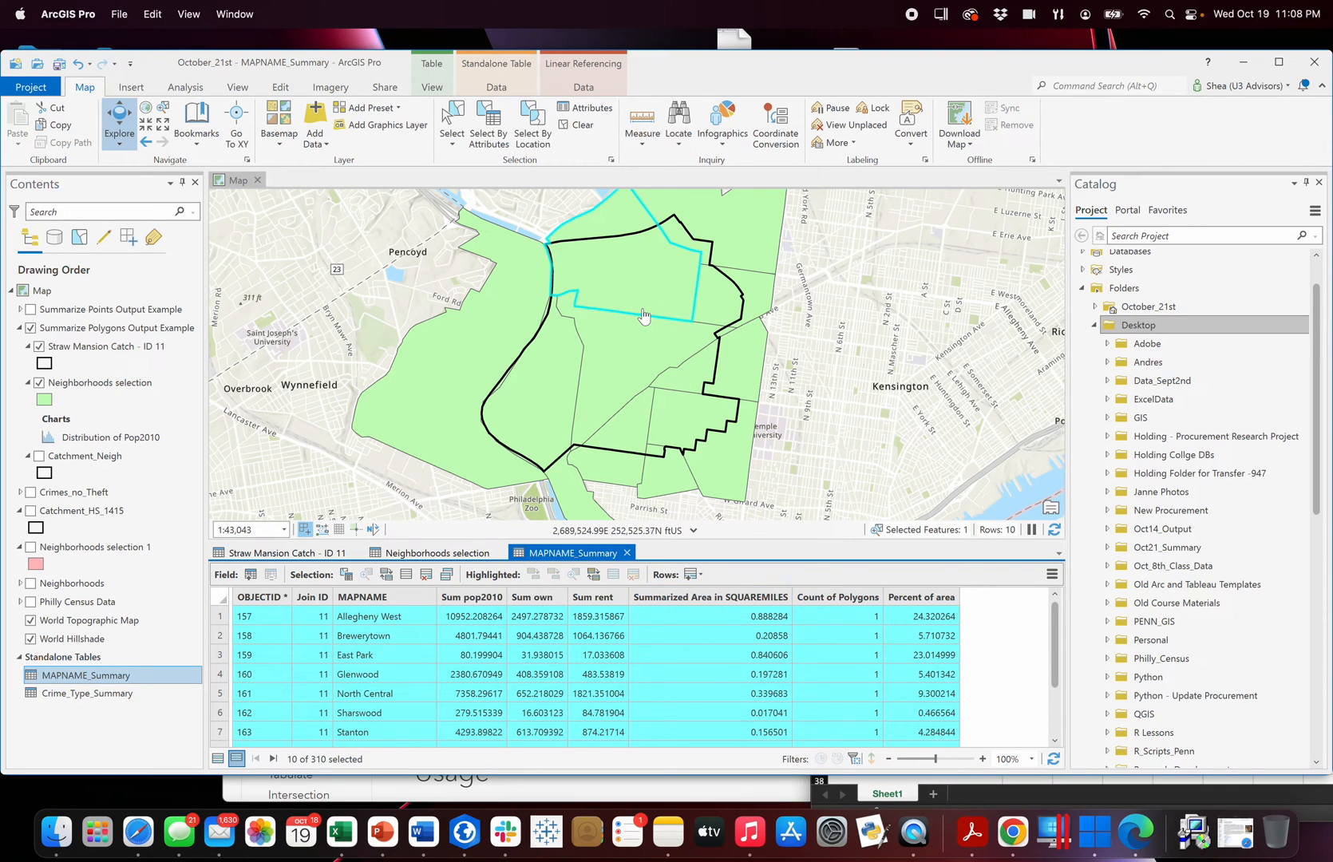
Switch to Excel and check the Allegheny West areas, their ratio and the population against the Neighborhoods selection table.
{"action": "left_click", "coordinate": [341, 840]}
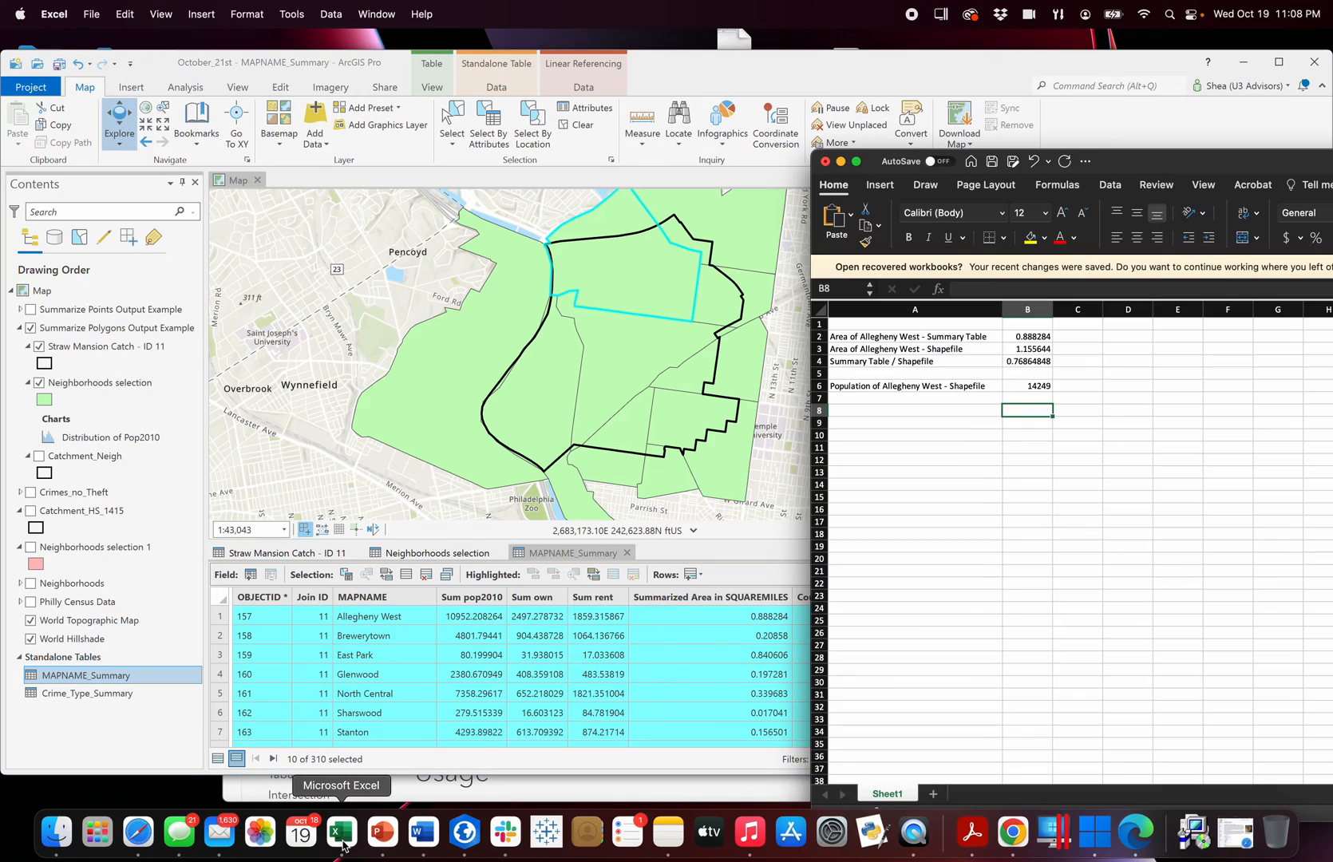
{"action": "left_click", "coordinate": [1100, 351]}
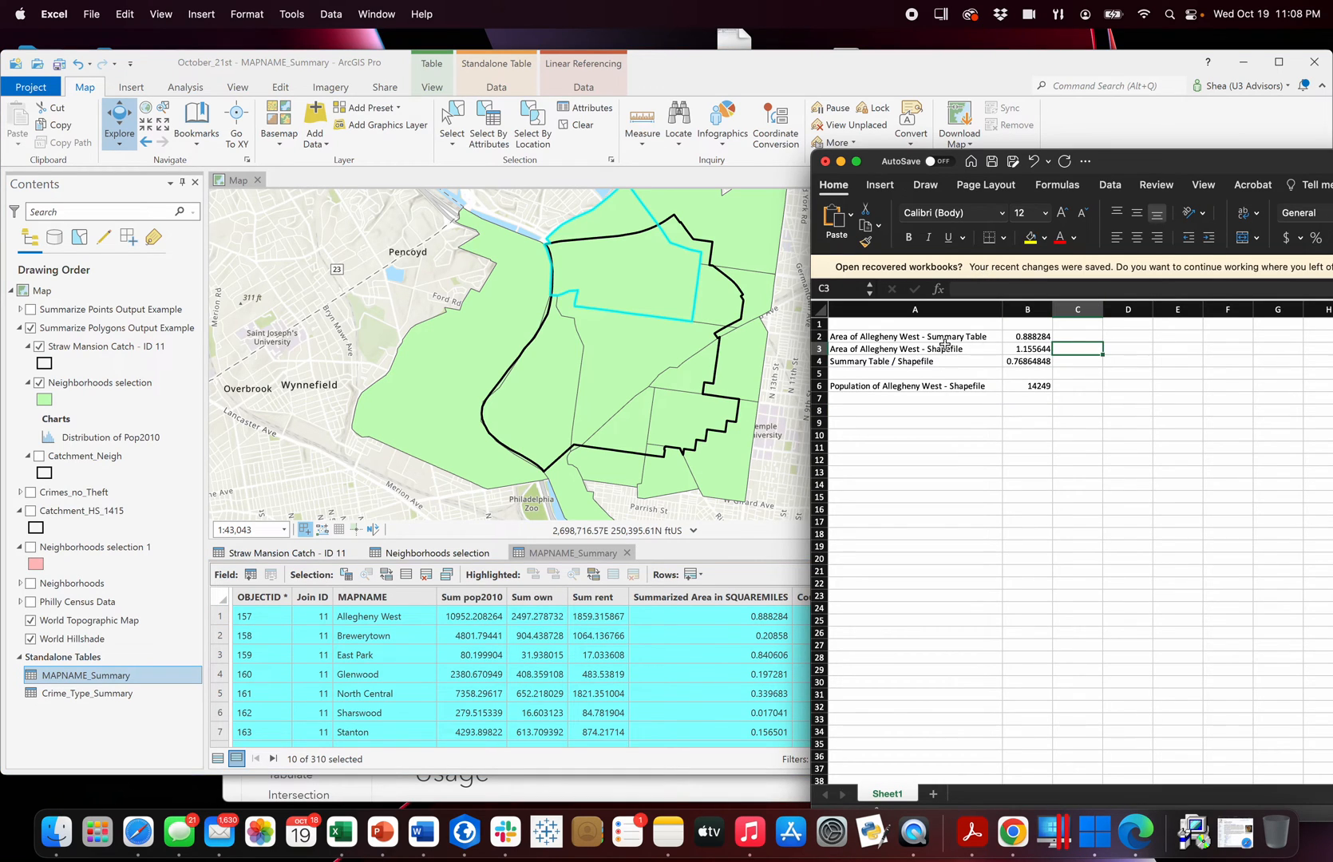
{"action": "left_click_drag", "start_coordinate": [1161, 168], "coordinate": [1235, 163]}
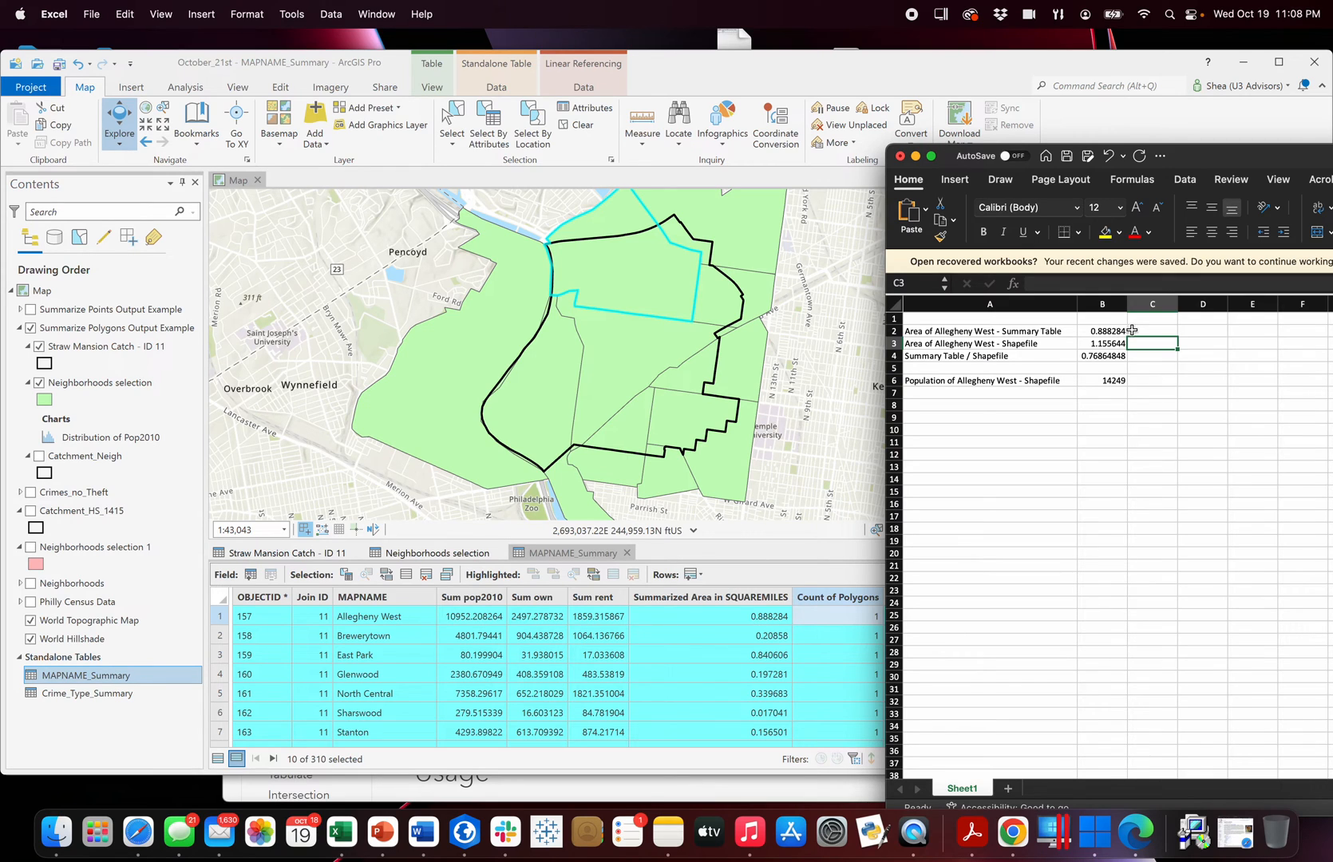
{"action": "left_click", "coordinate": [473, 557]}
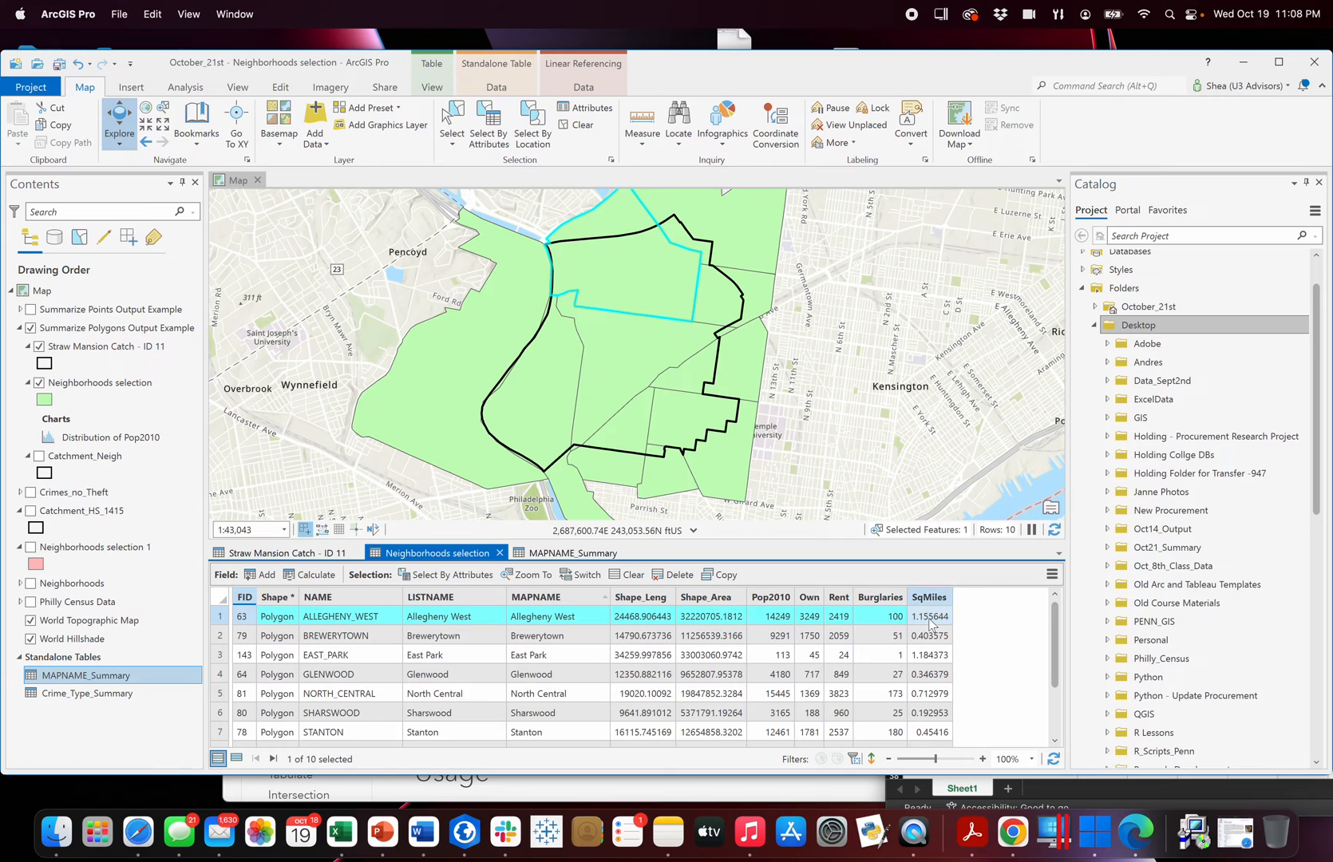
{"action": "left_click", "coordinate": [342, 832]}
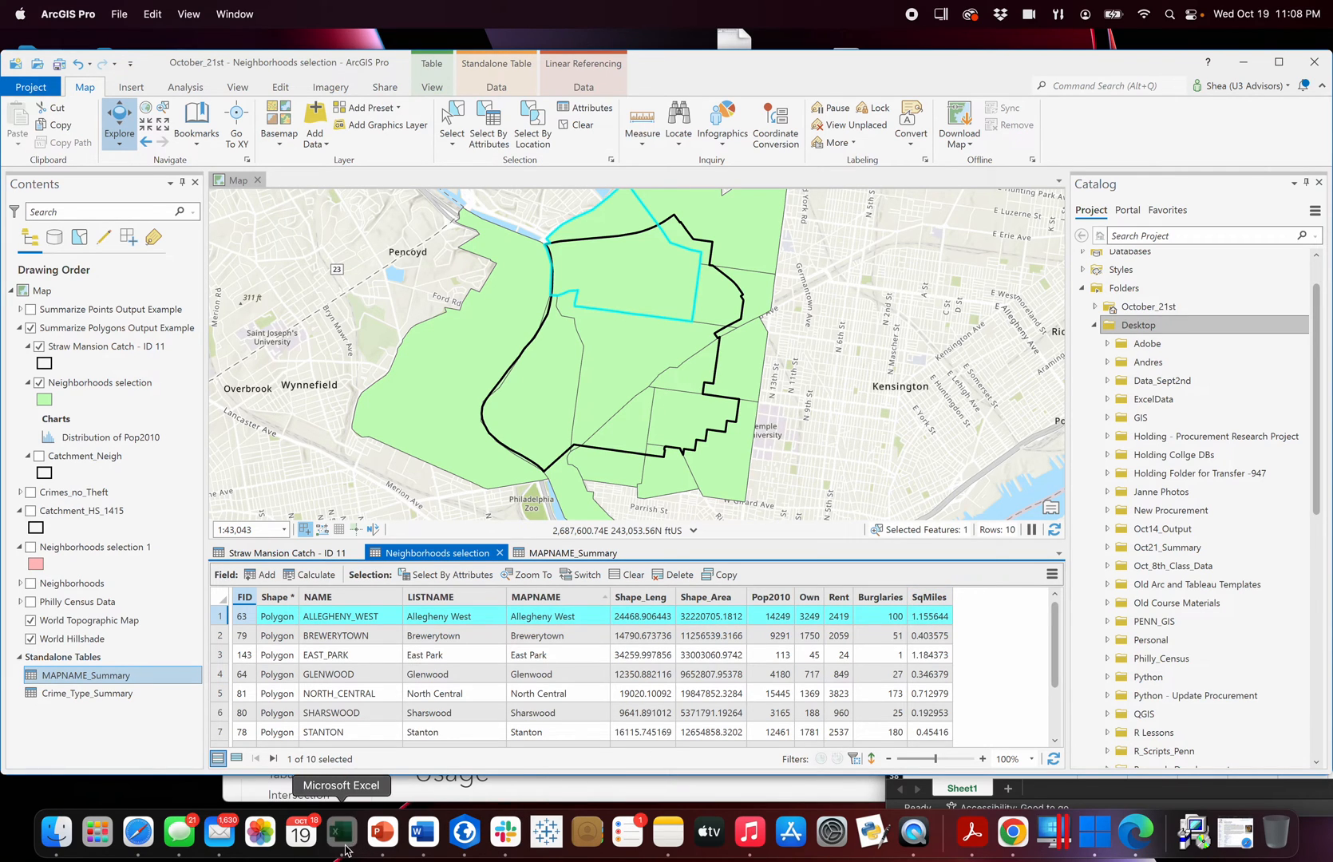
{"action": "left_click_drag", "start_coordinate": [1216, 160], "coordinate": [1310, 151]}
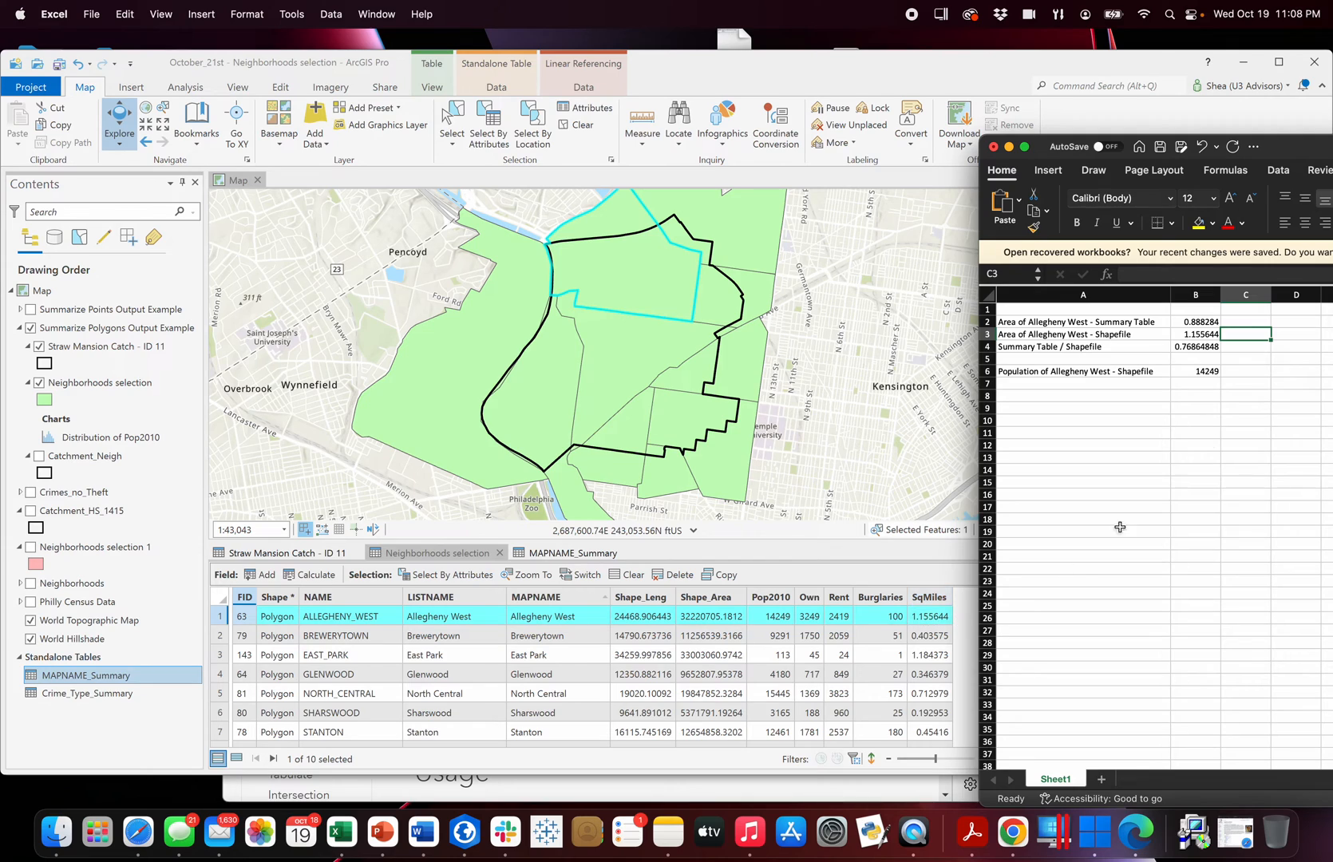
{"action": "left_click", "coordinate": [1205, 348]}
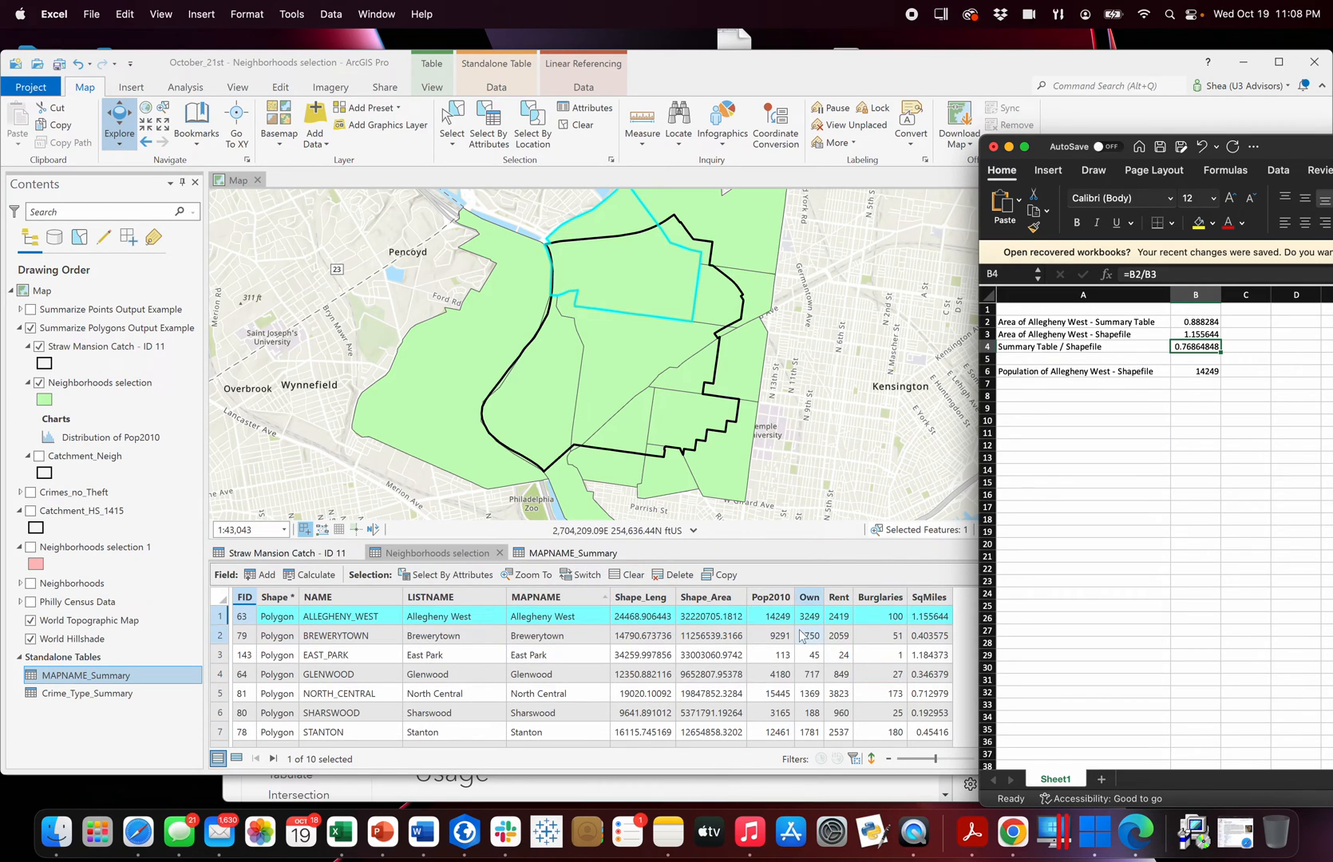
{"action": "left_click", "coordinate": [766, 603]}
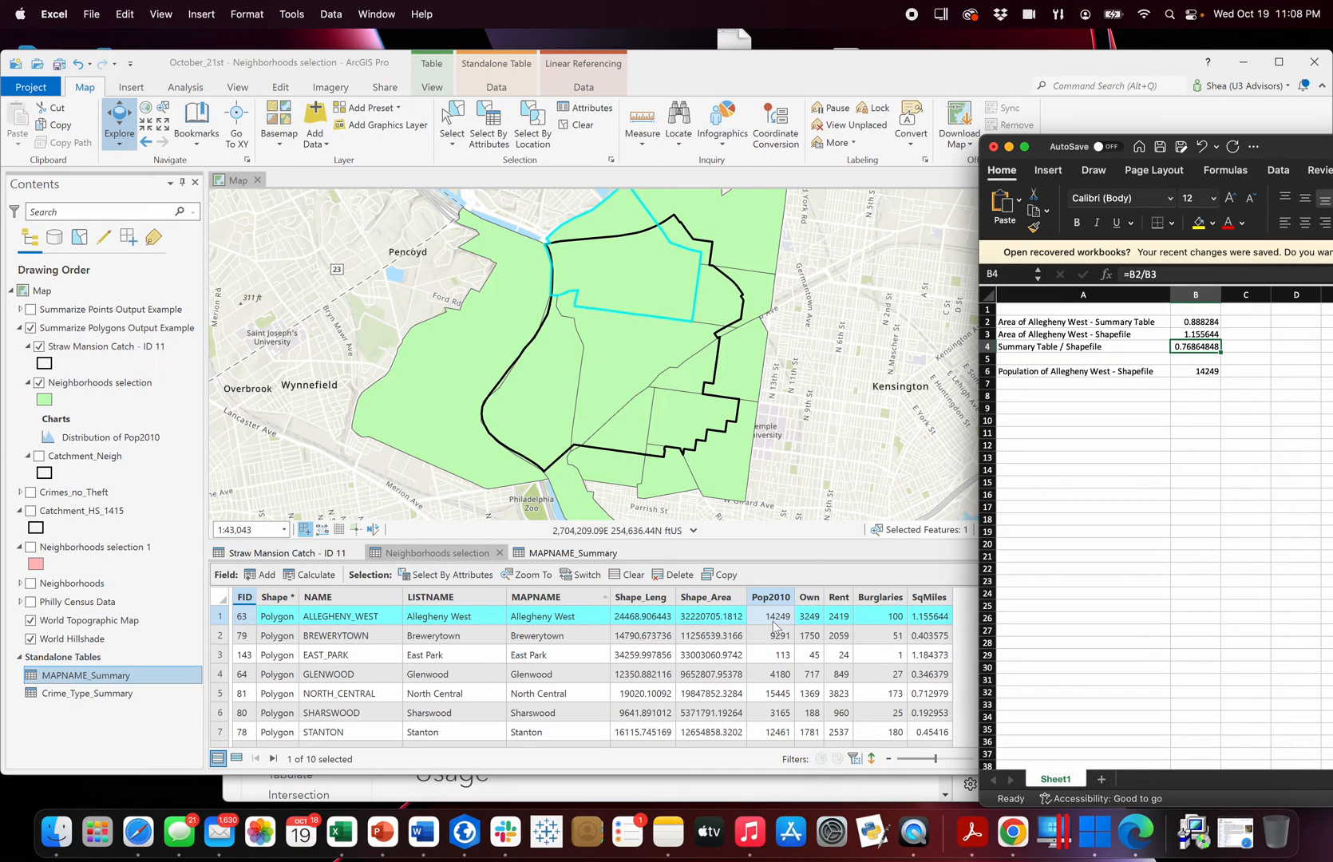
Enter the formula =B4*B6 in cell B8 to multiply the area ratio by the Allegheny West shapefile population.
{"action": "left_click", "coordinate": [1208, 384]}
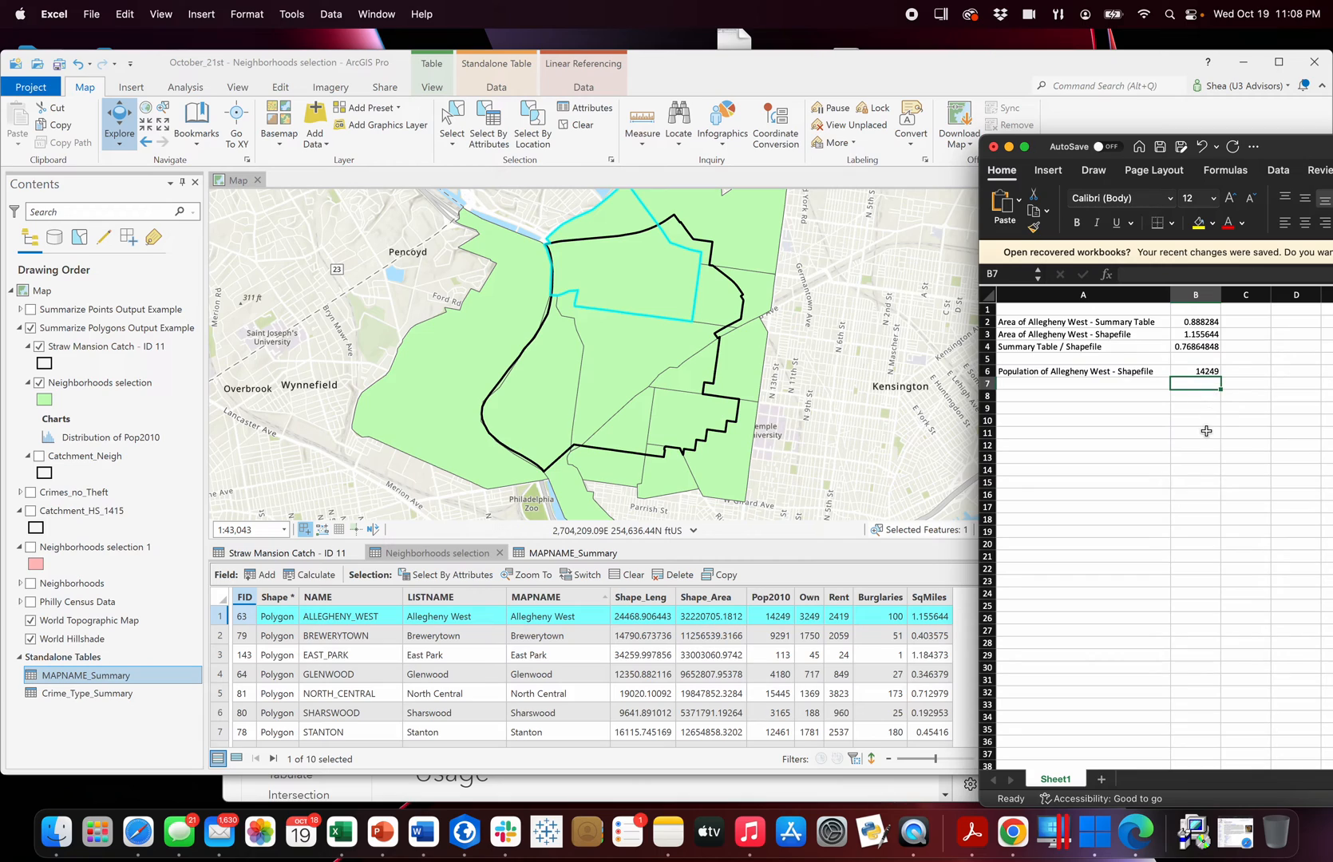
{"action": "left_click", "coordinate": [1207, 396]}
{"action": "type", "text": "="}
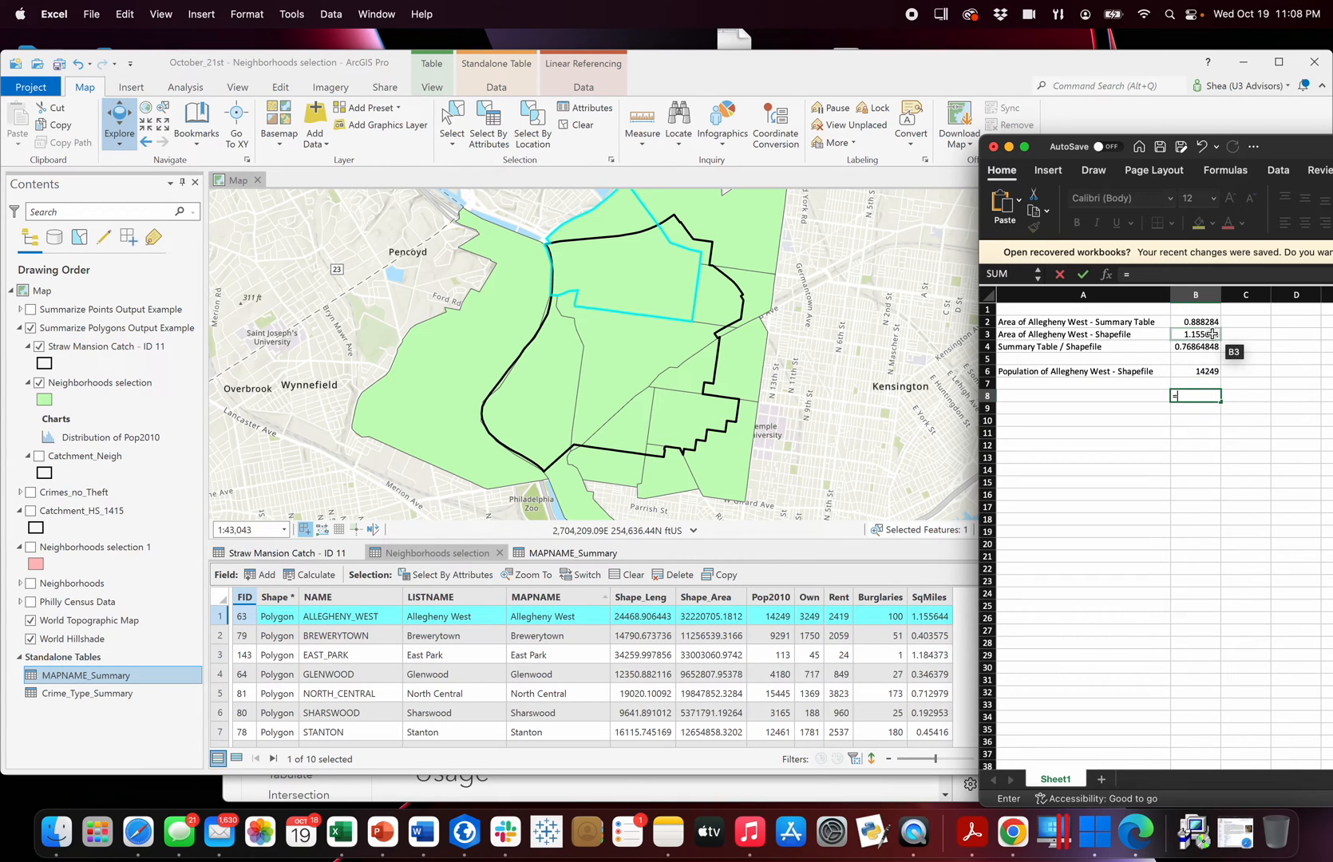
{"action": "left_click", "coordinate": [1210, 346]}
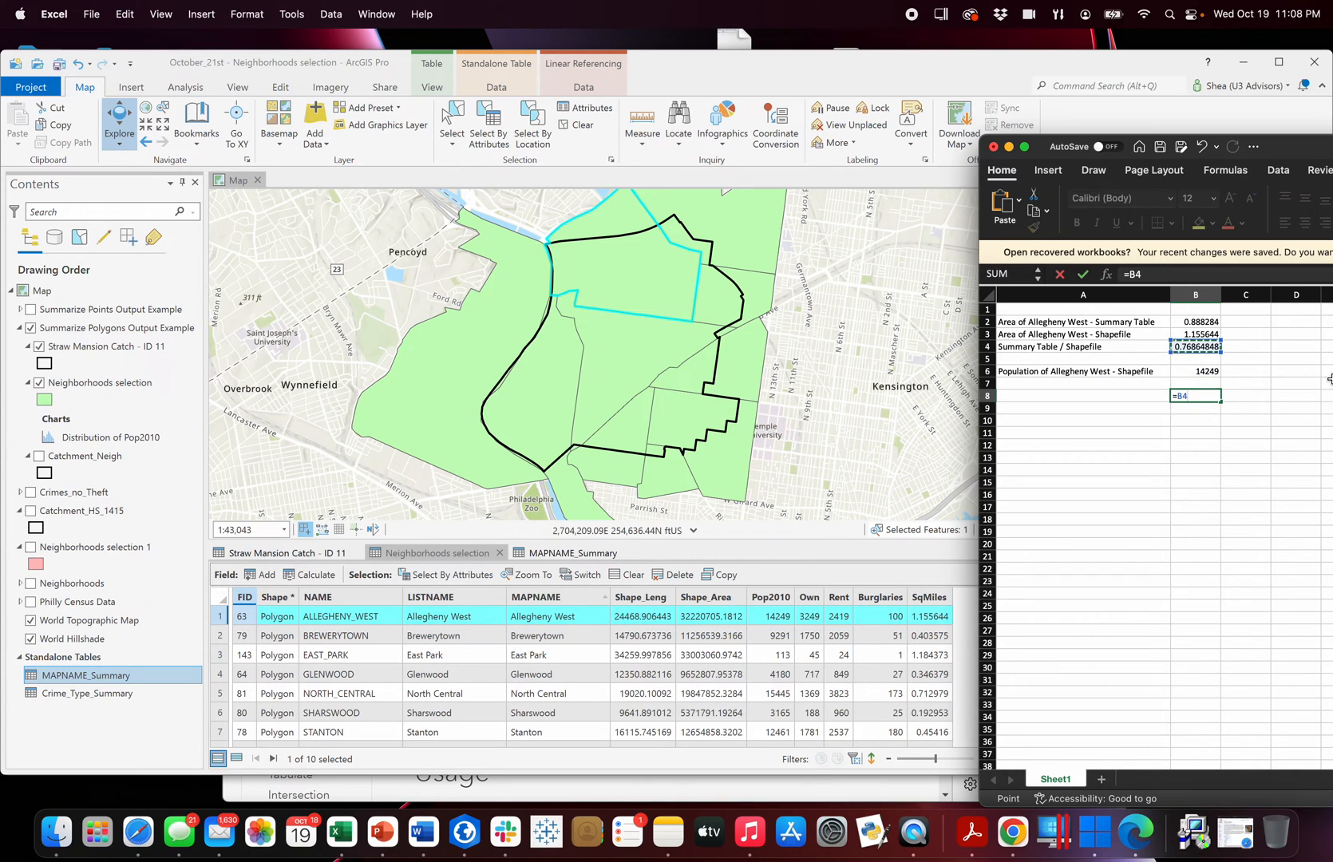
{"action": "type", "text": "*"}
{"action": "left_click", "coordinate": [1202, 372]}
{"action": "key", "text": "Return"}
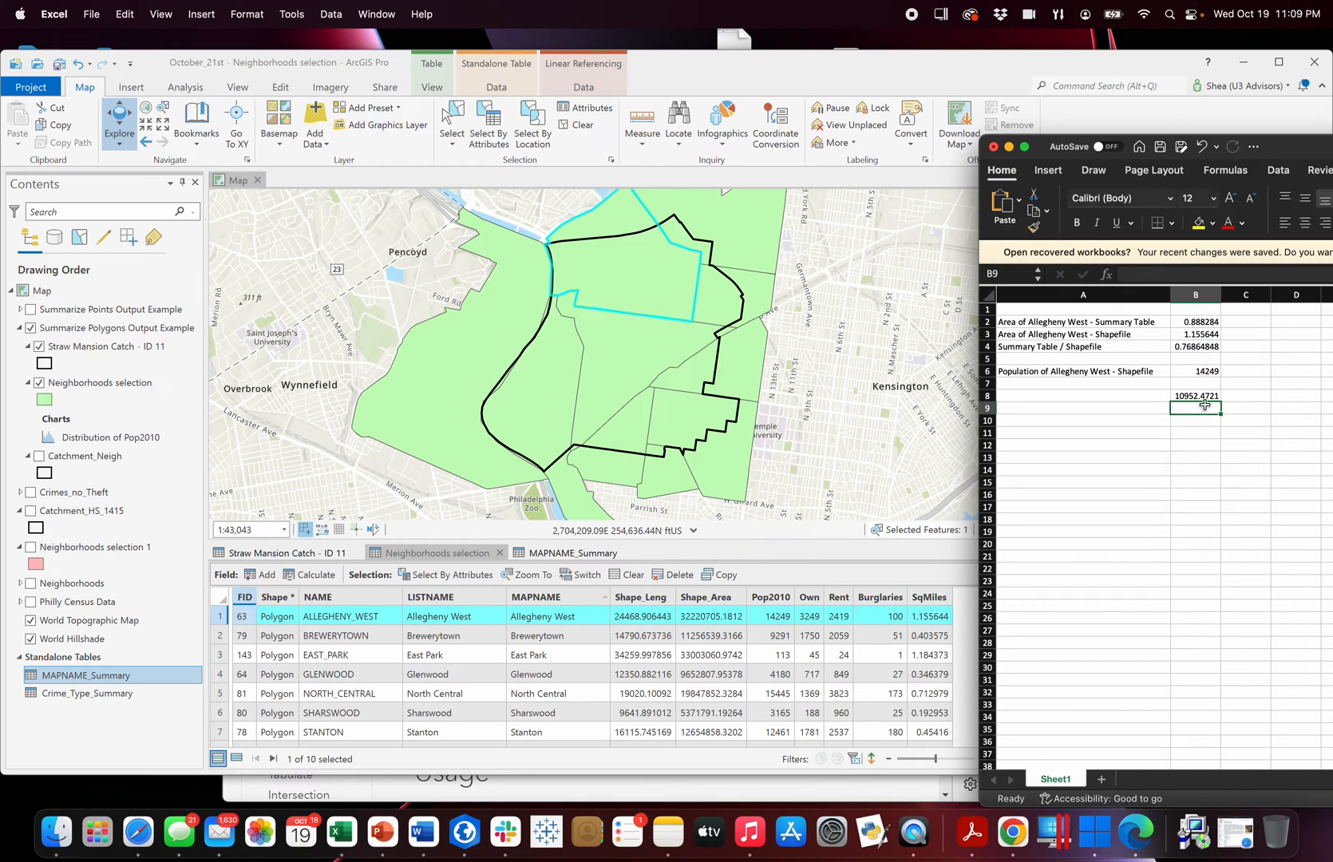
{"action": "left_click", "coordinate": [1196, 396]}
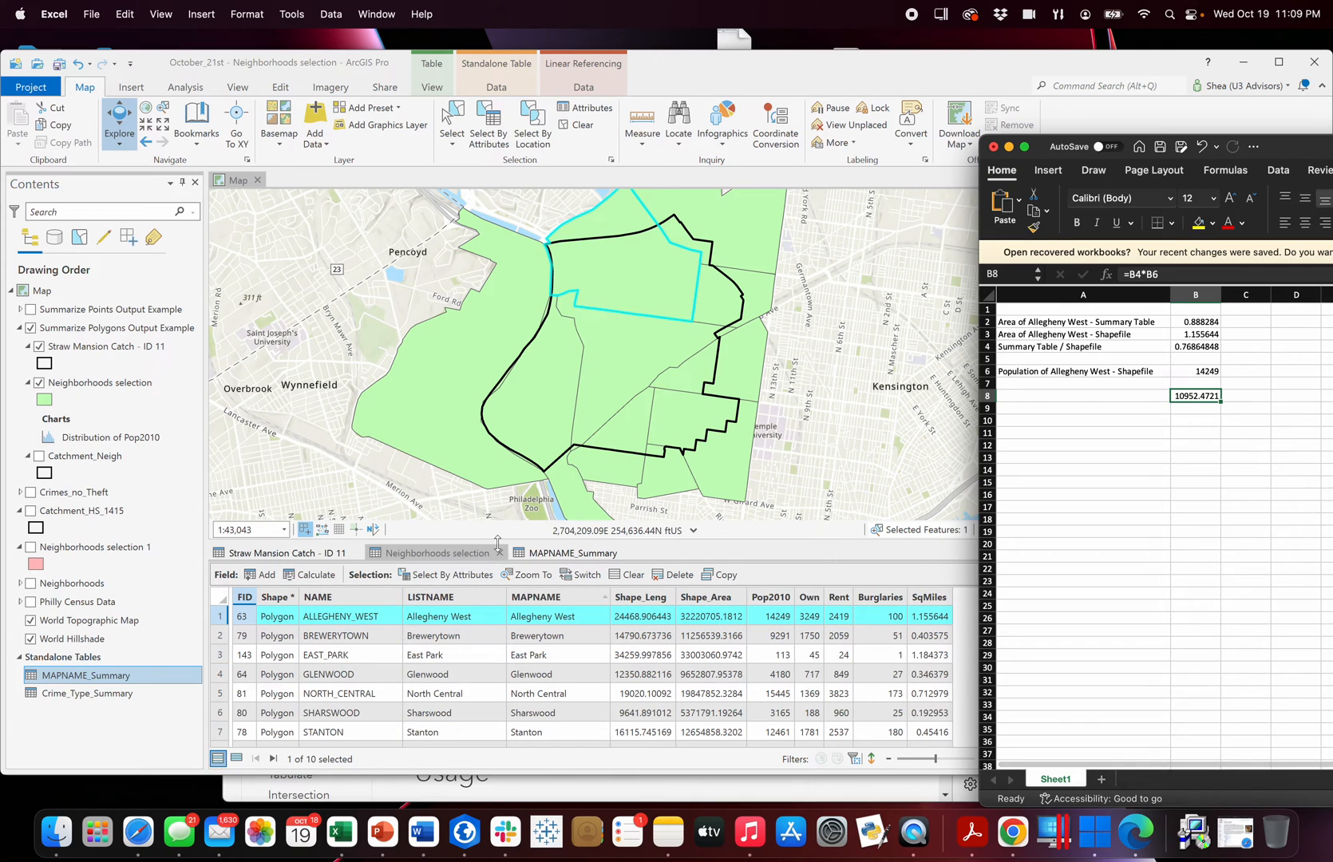
Compare the calculated Allegheny West population with its Sum pop2010 and area values in MAPNAME_Summary and Neighborhoods selection.
{"action": "left_click", "coordinate": [569, 553]}
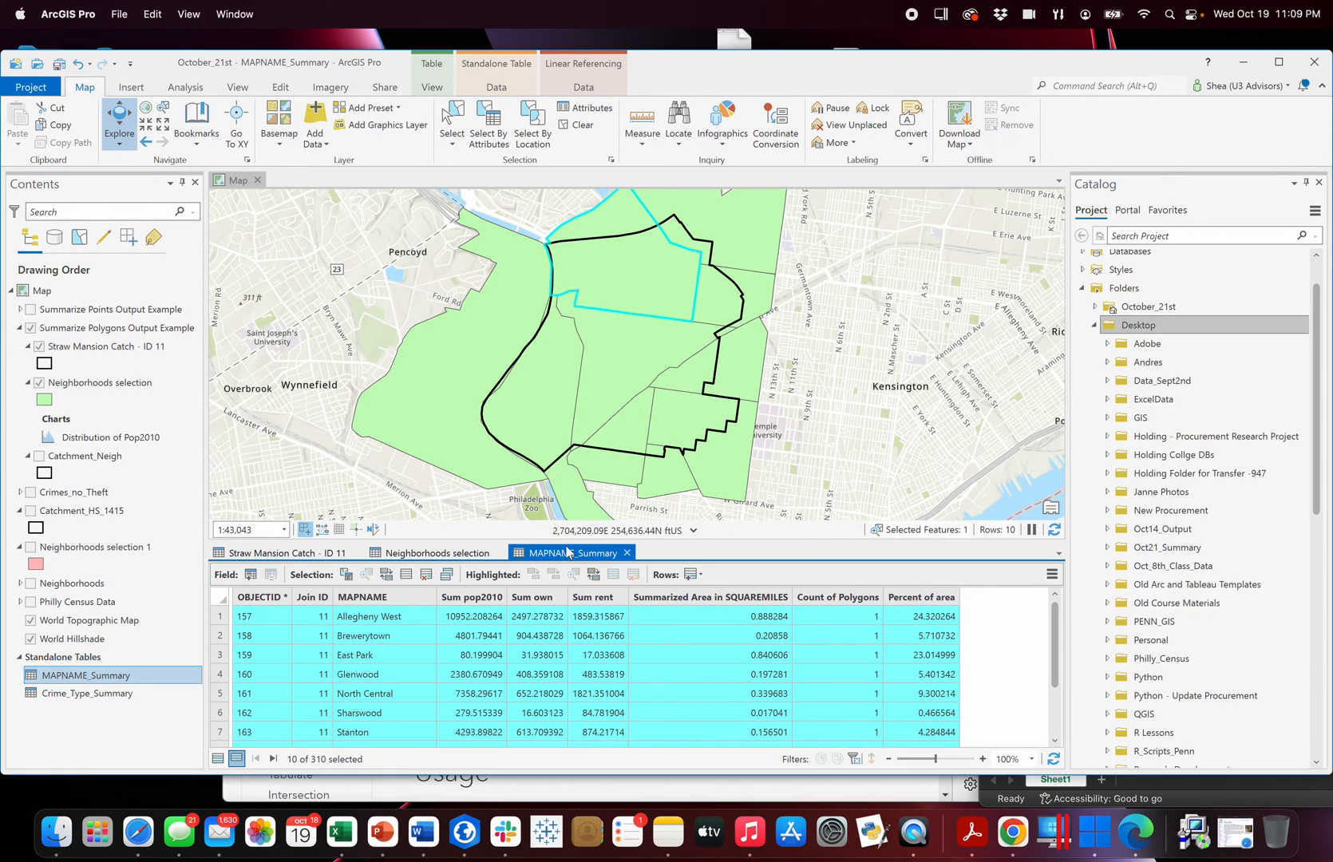
{"action": "left_click", "coordinate": [468, 621]}
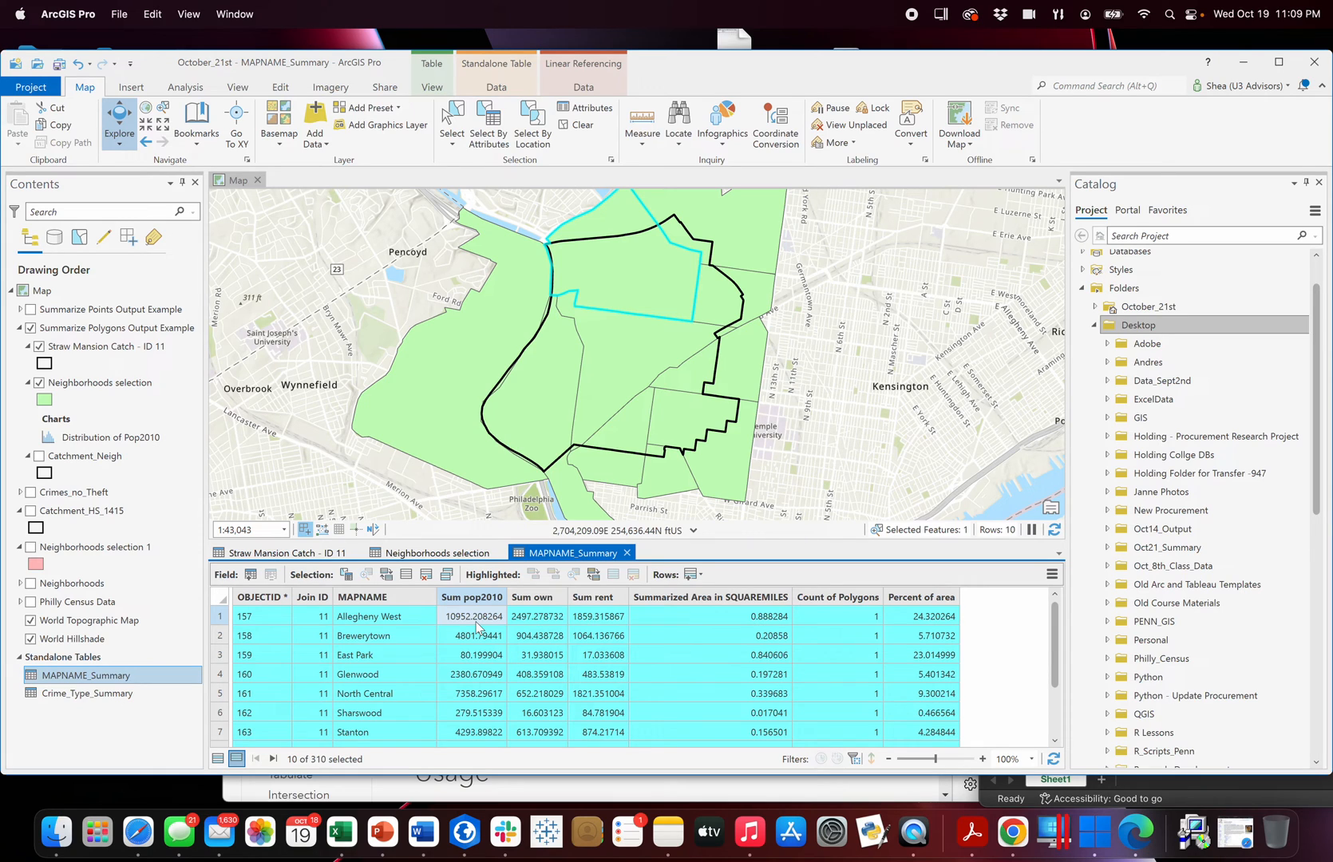
{"action": "left_click", "coordinate": [468, 557]}
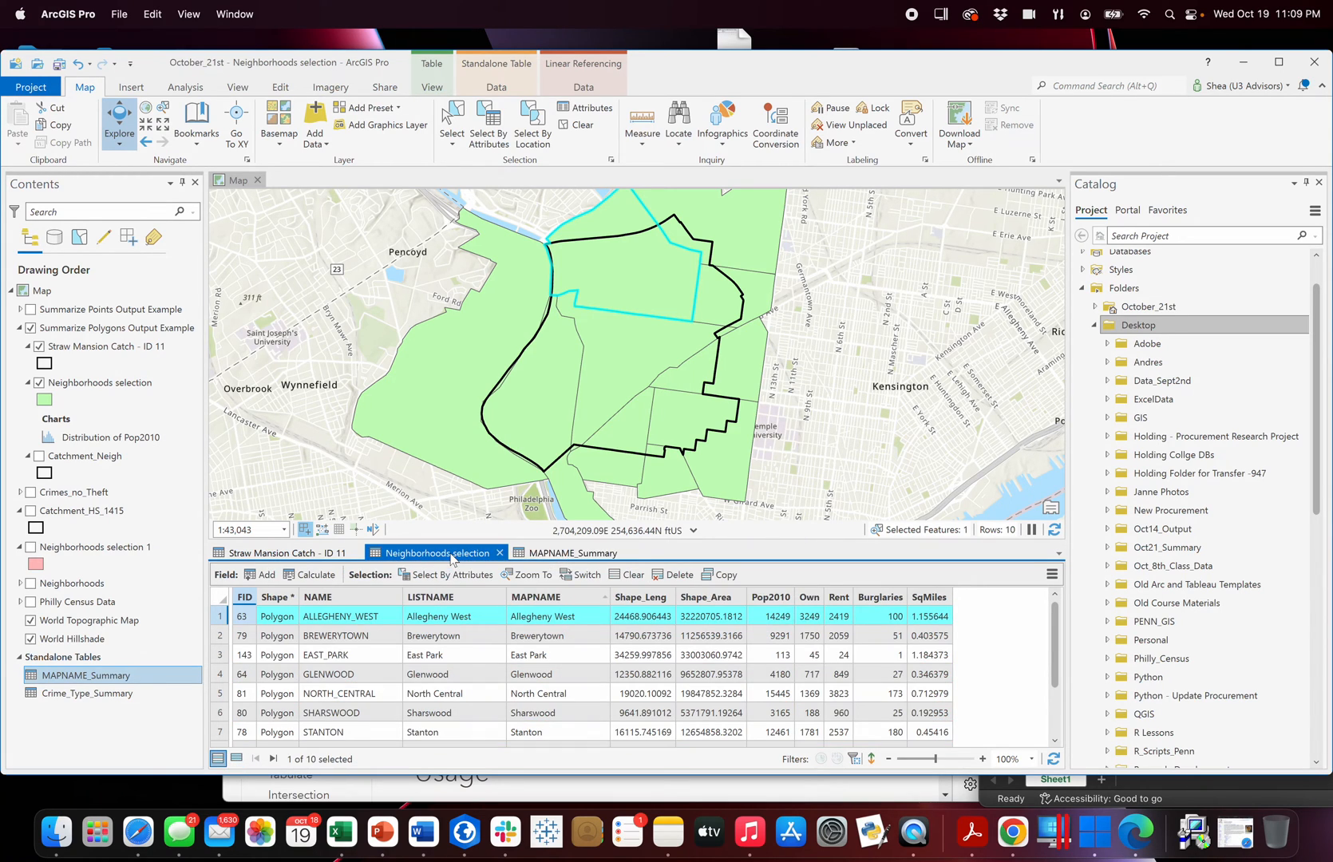
{"action": "left_click", "coordinate": [583, 553]}
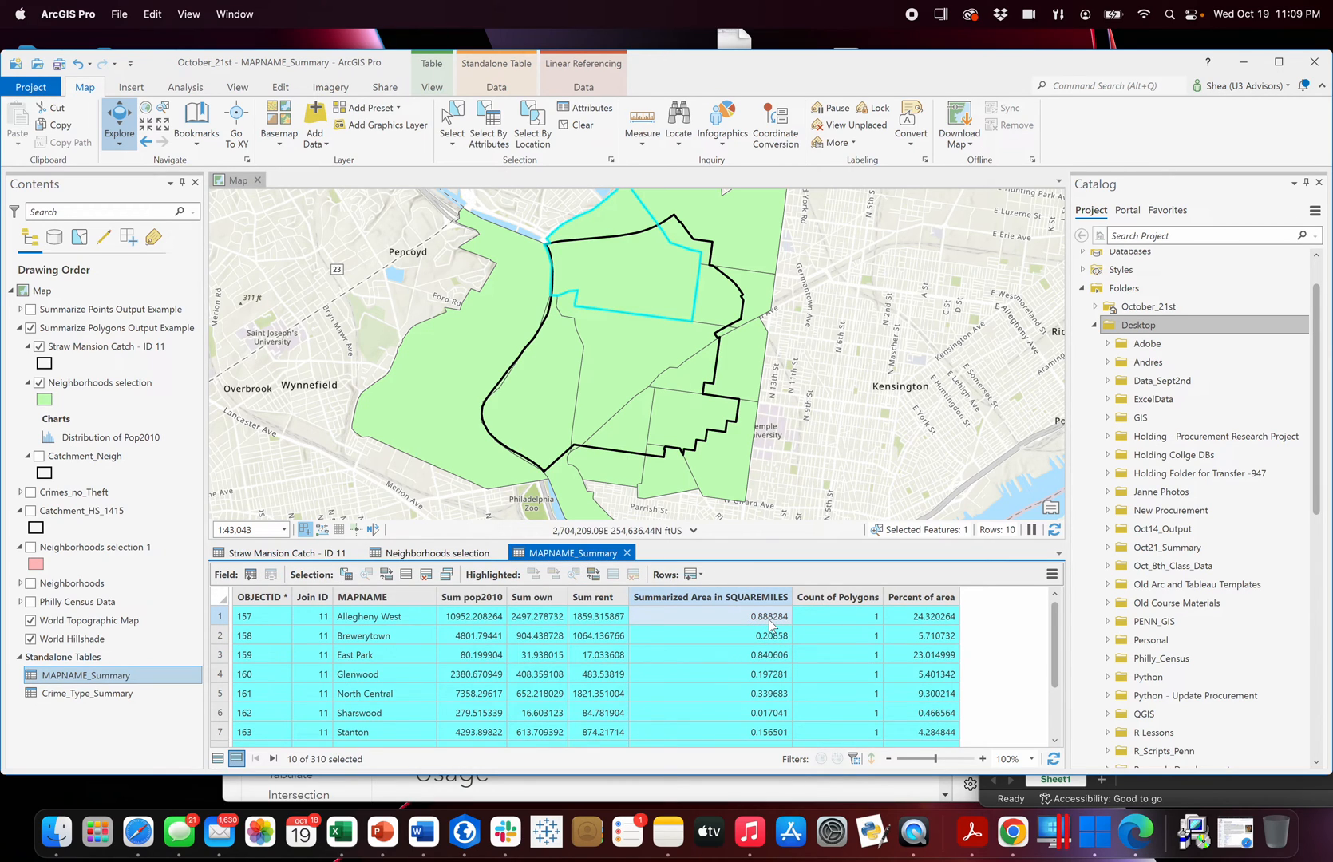
{"action": "left_click", "coordinate": [473, 555]}
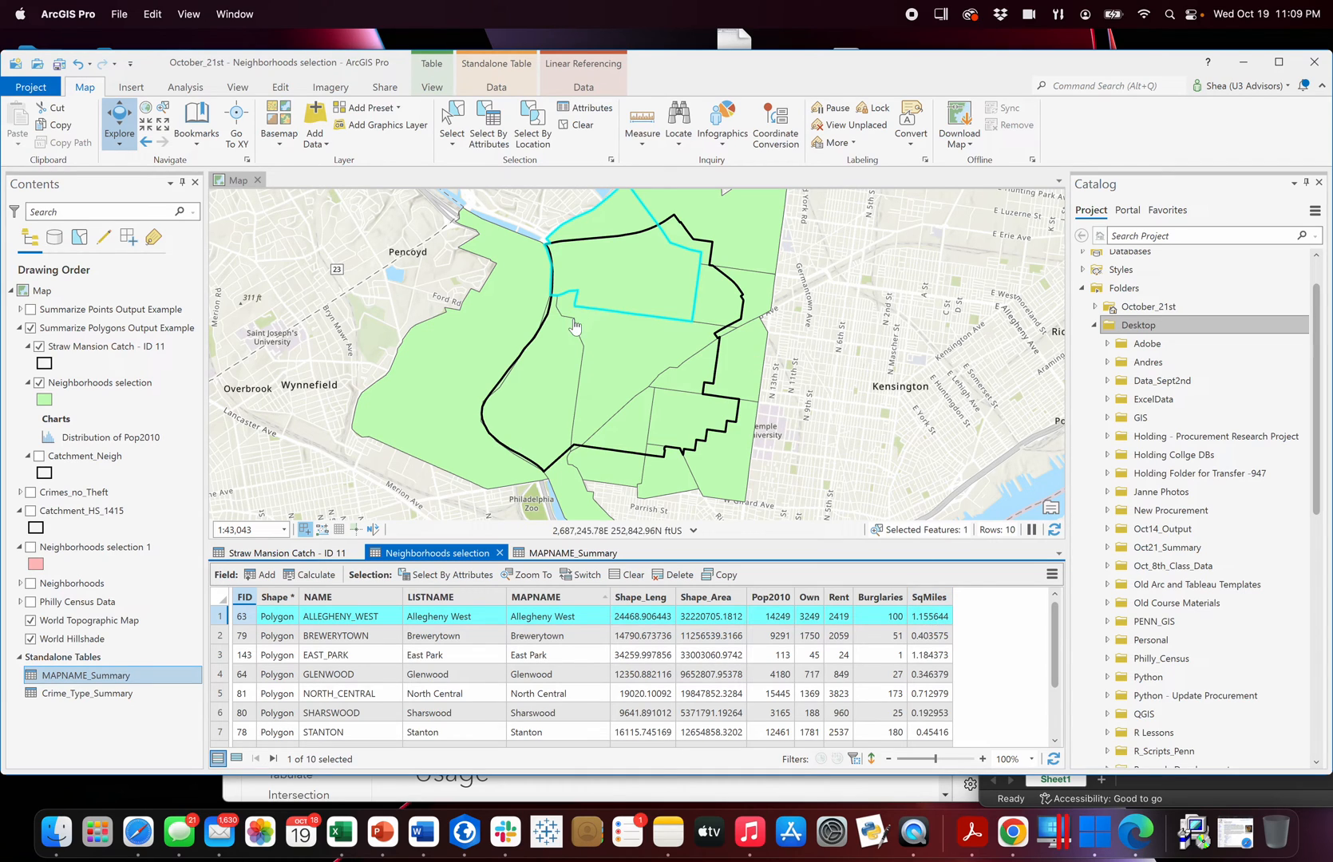
{"action": "left_click", "coordinate": [340, 832]}
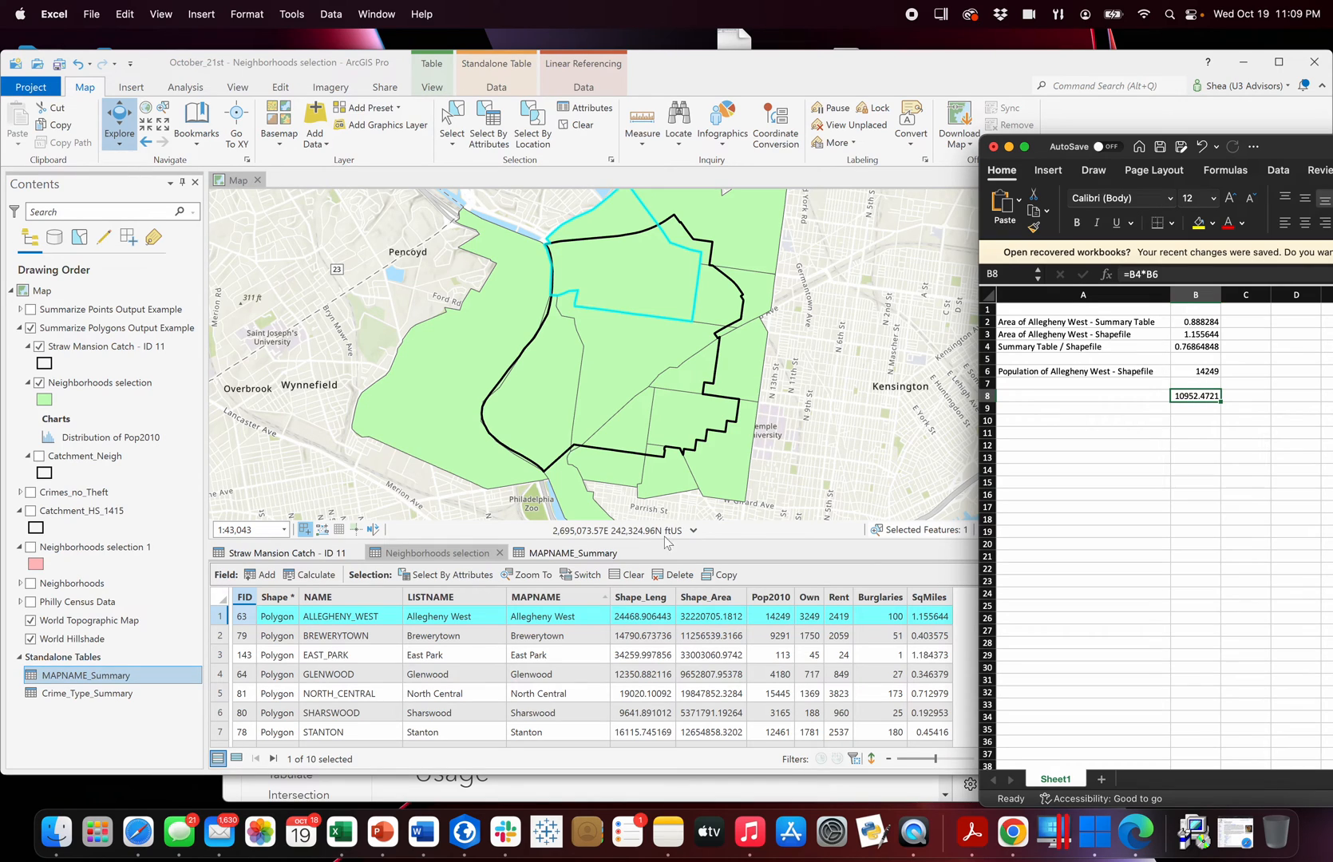
{"action": "left_click", "coordinate": [474, 555]}
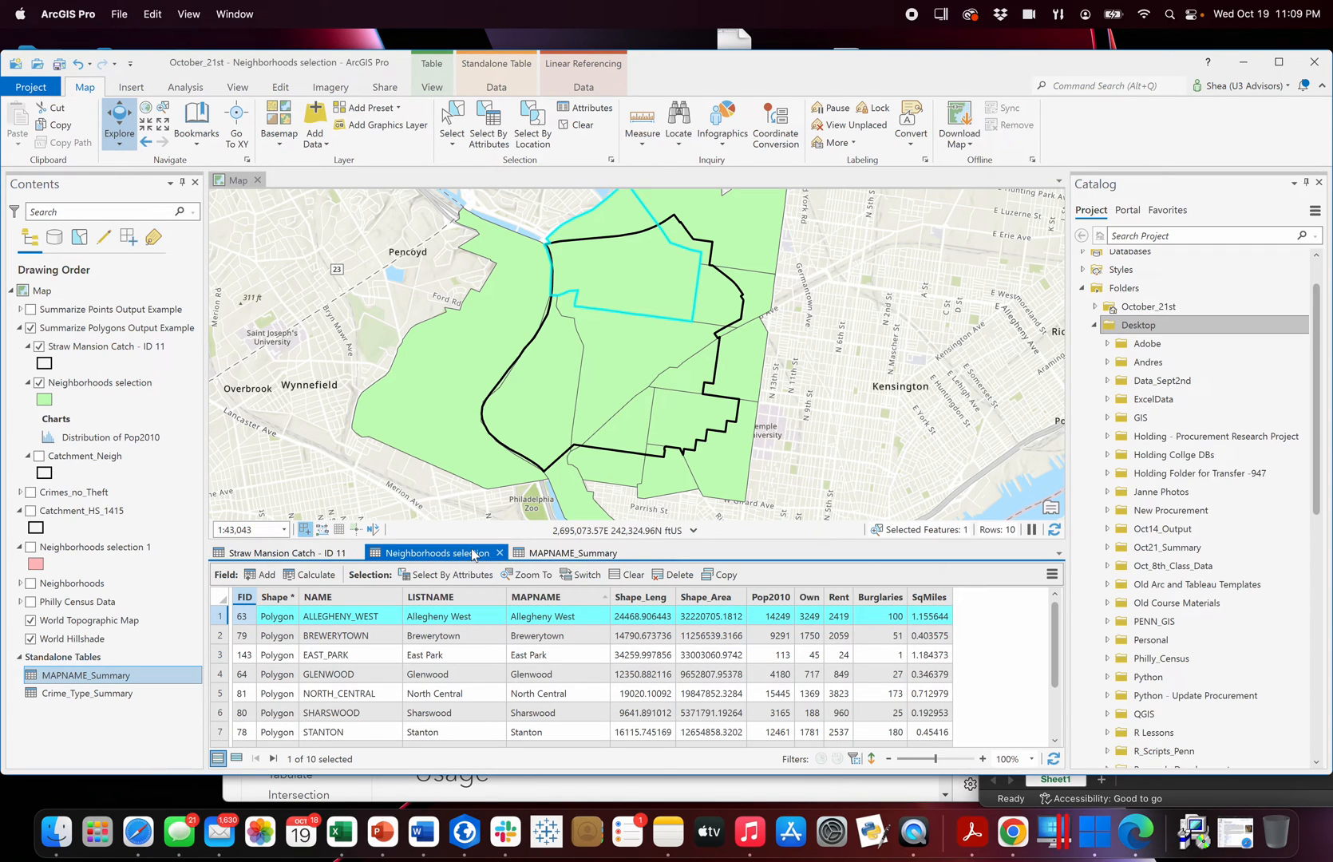
{"action": "left_click", "coordinate": [580, 558]}
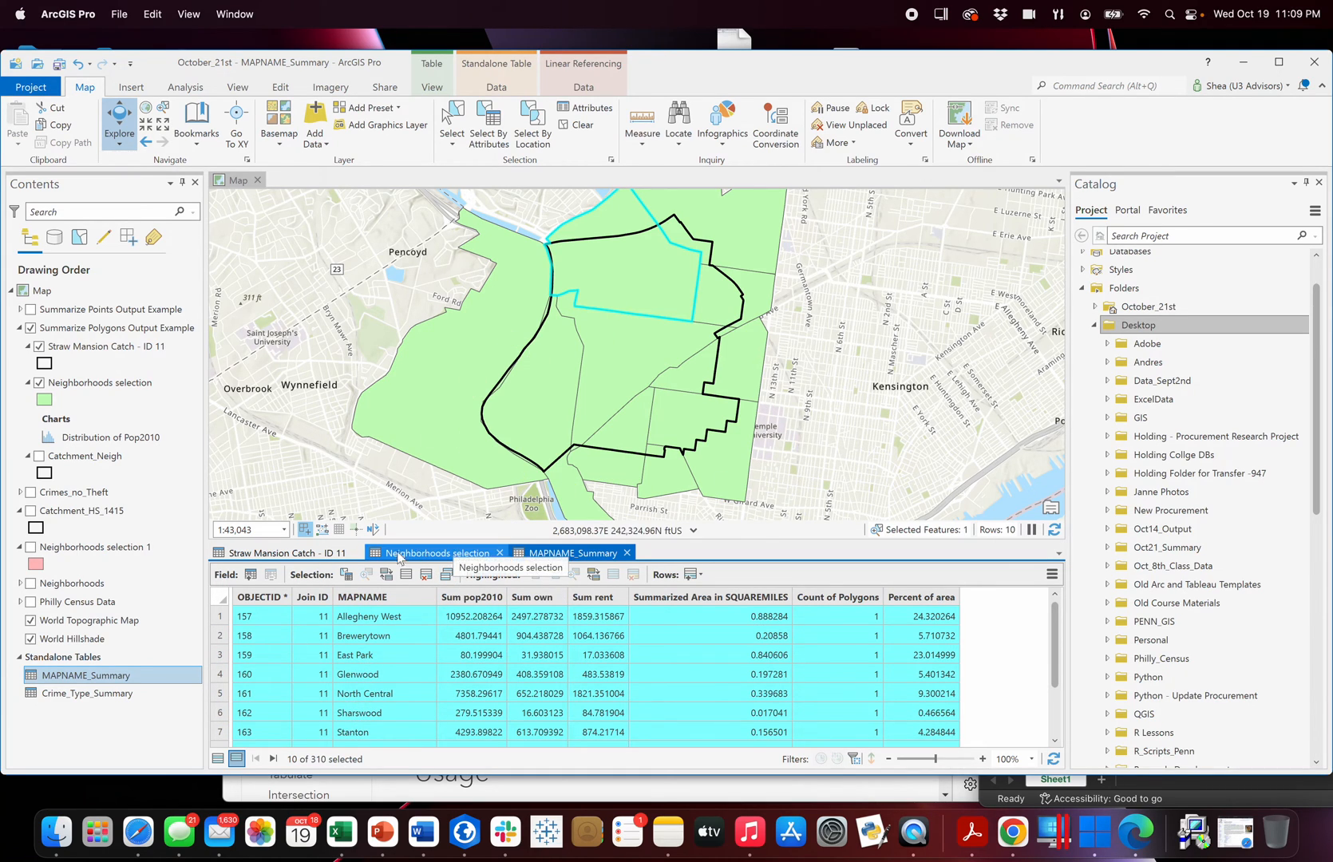
Examine the Sum pop2010 value in the Straw Mansion Catch - ID 11 table.
{"action": "left_click", "coordinate": [320, 556]}
{"action": "left_click_drag", "start_coordinate": [786, 739], "coordinate": [567, 725]}
{"action": "left_click", "coordinate": [623, 597]}
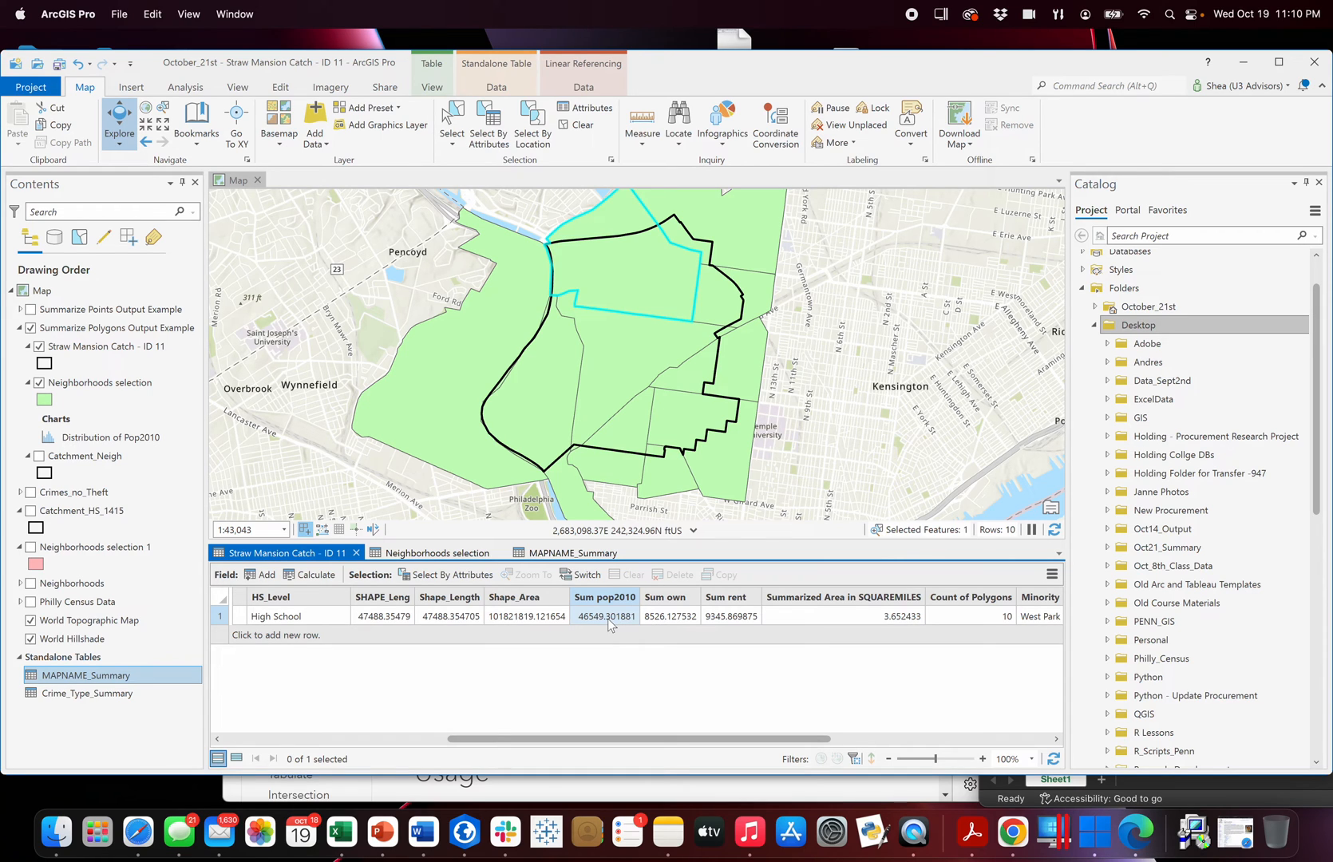
Toggle the Neighborhoods selection and Straw Mansion Catch - ID 11 layers off and on to compare the catchment boundary with the neighborhoods.
{"action": "scroll", "coordinate": [779, 315], "scroll_direction": "down", "scroll_amount": 1}
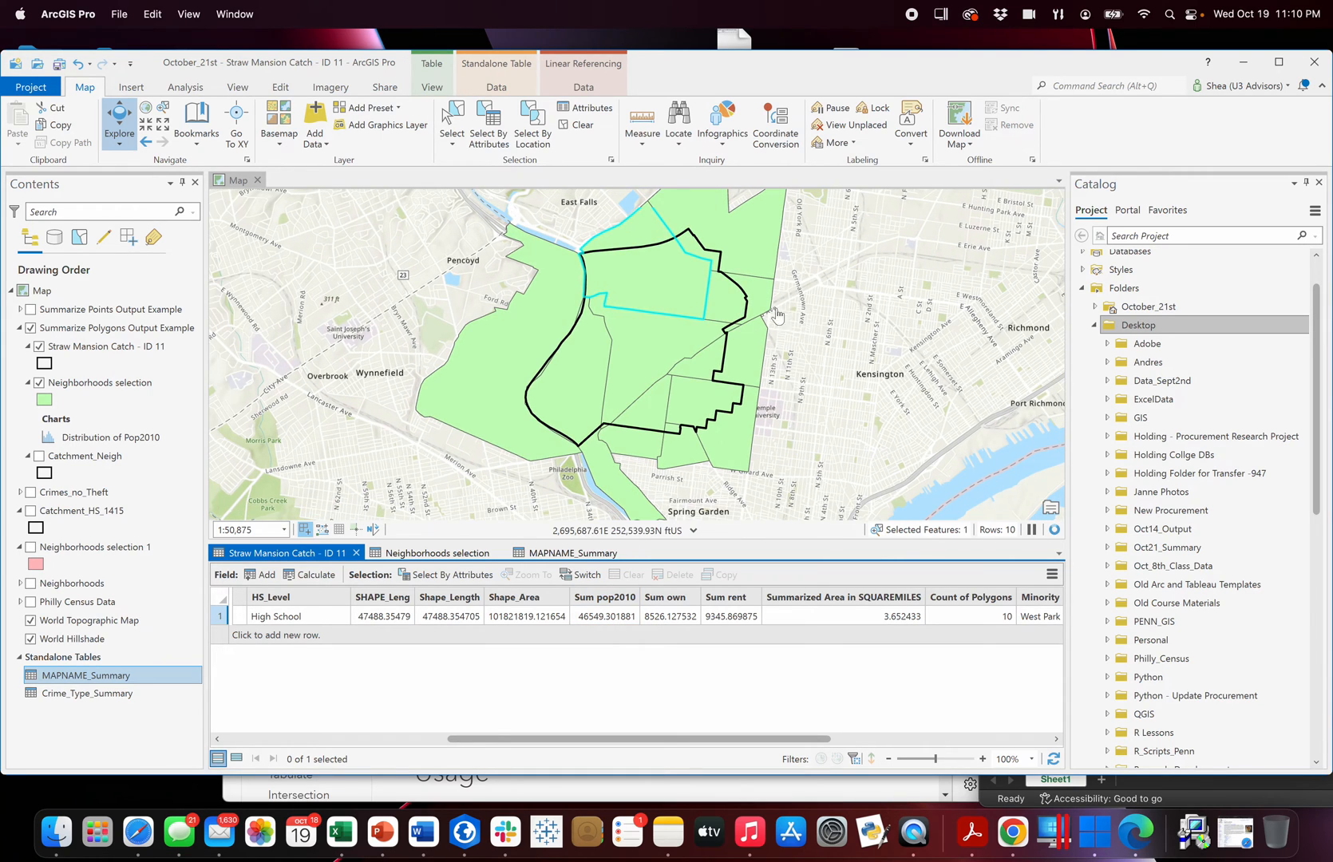
{"action": "left_click", "coordinate": [819, 318]}
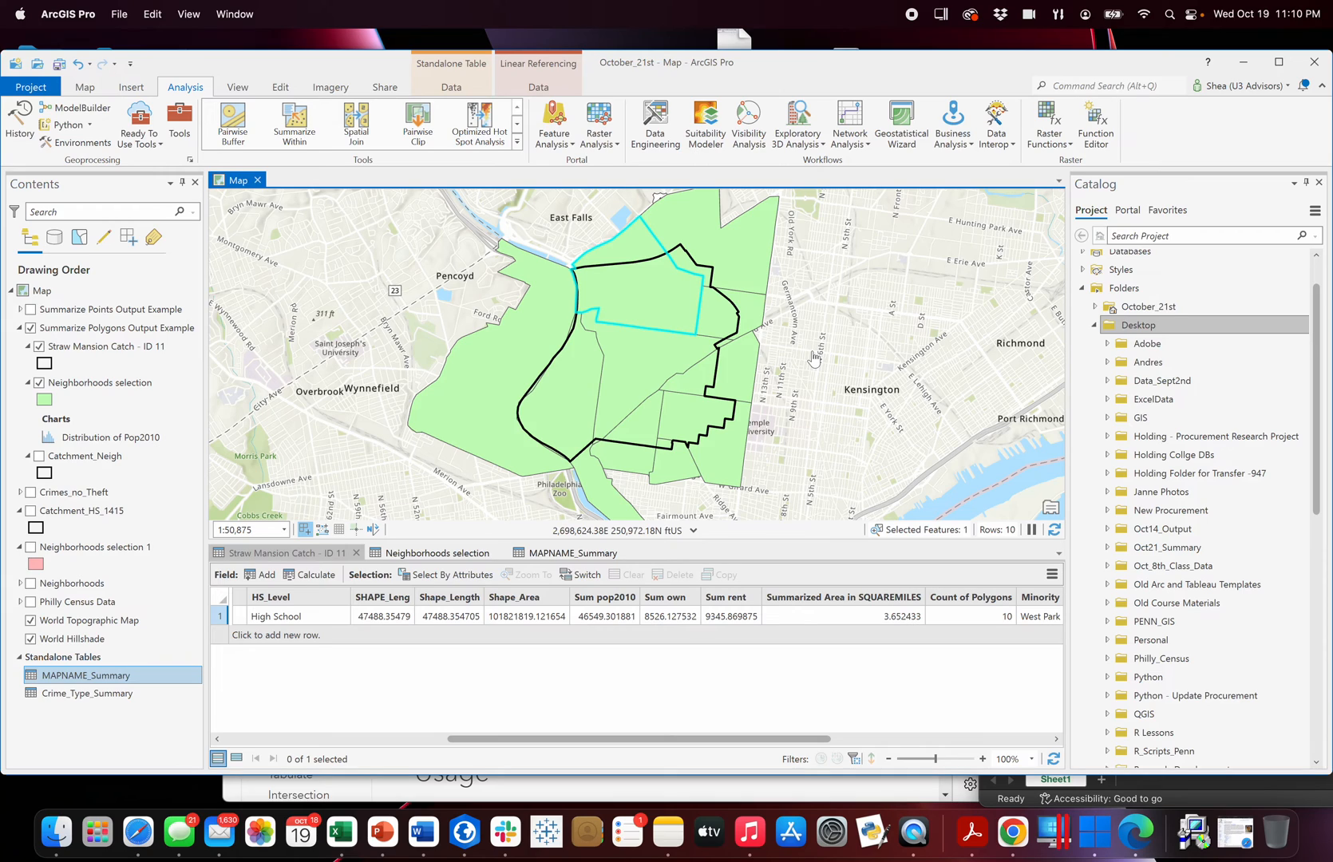
{"action": "left_click", "coordinate": [39, 382]}
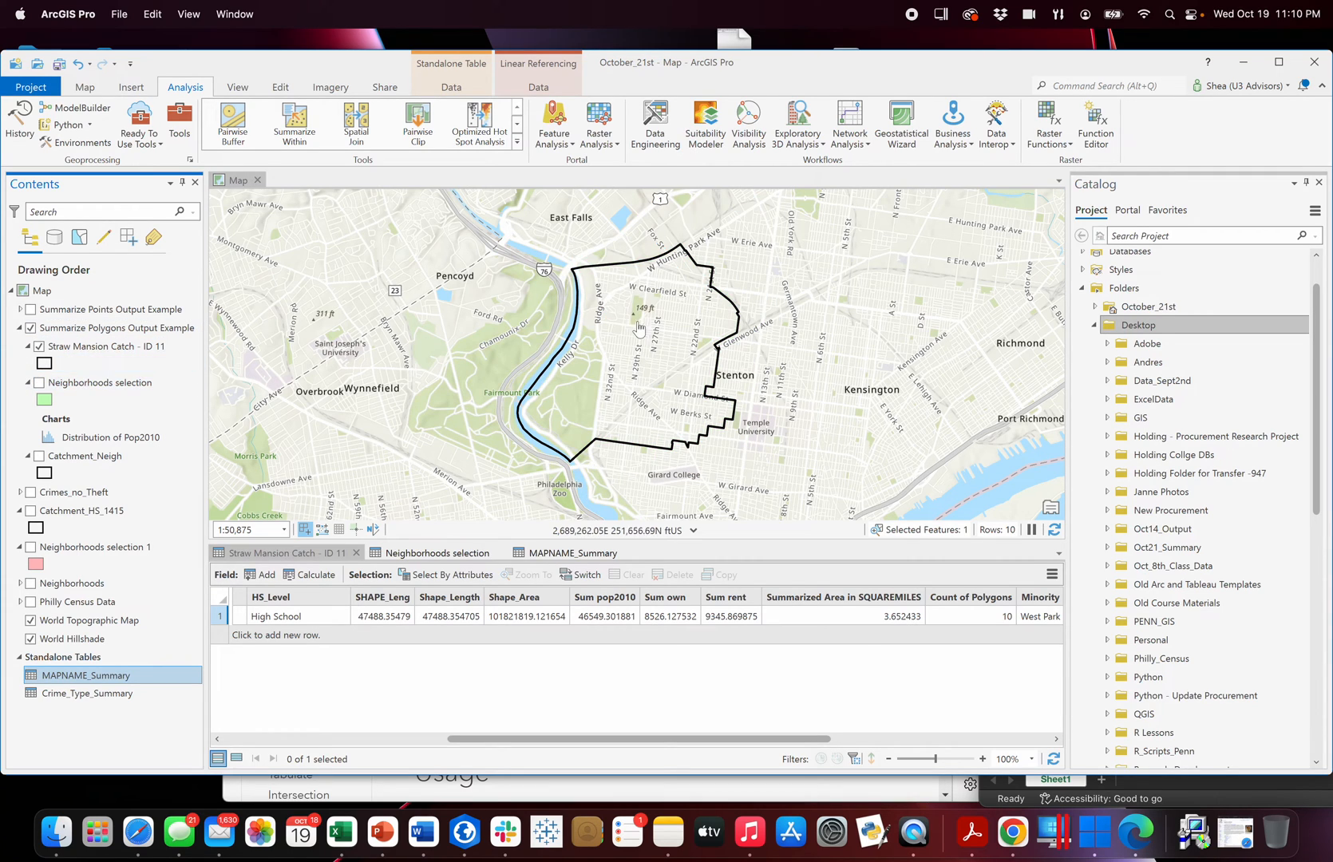
{"action": "left_click", "coordinate": [39, 382]}
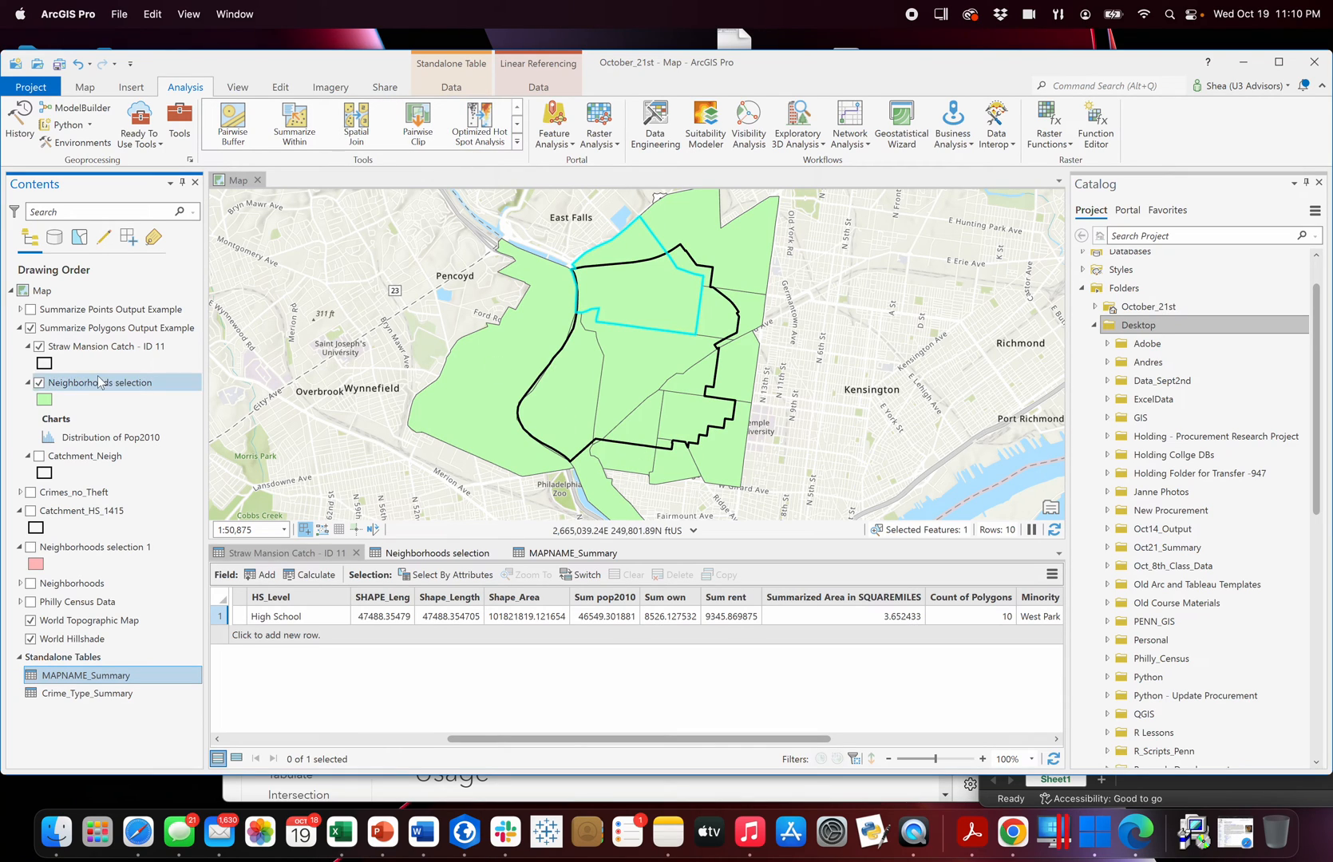
{"action": "left_click", "coordinate": [39, 346]}
{"action": "left_click", "coordinate": [39, 346]}
{"action": "left_click", "coordinate": [39, 347]}
{"action": "left_click", "coordinate": [39, 346]}
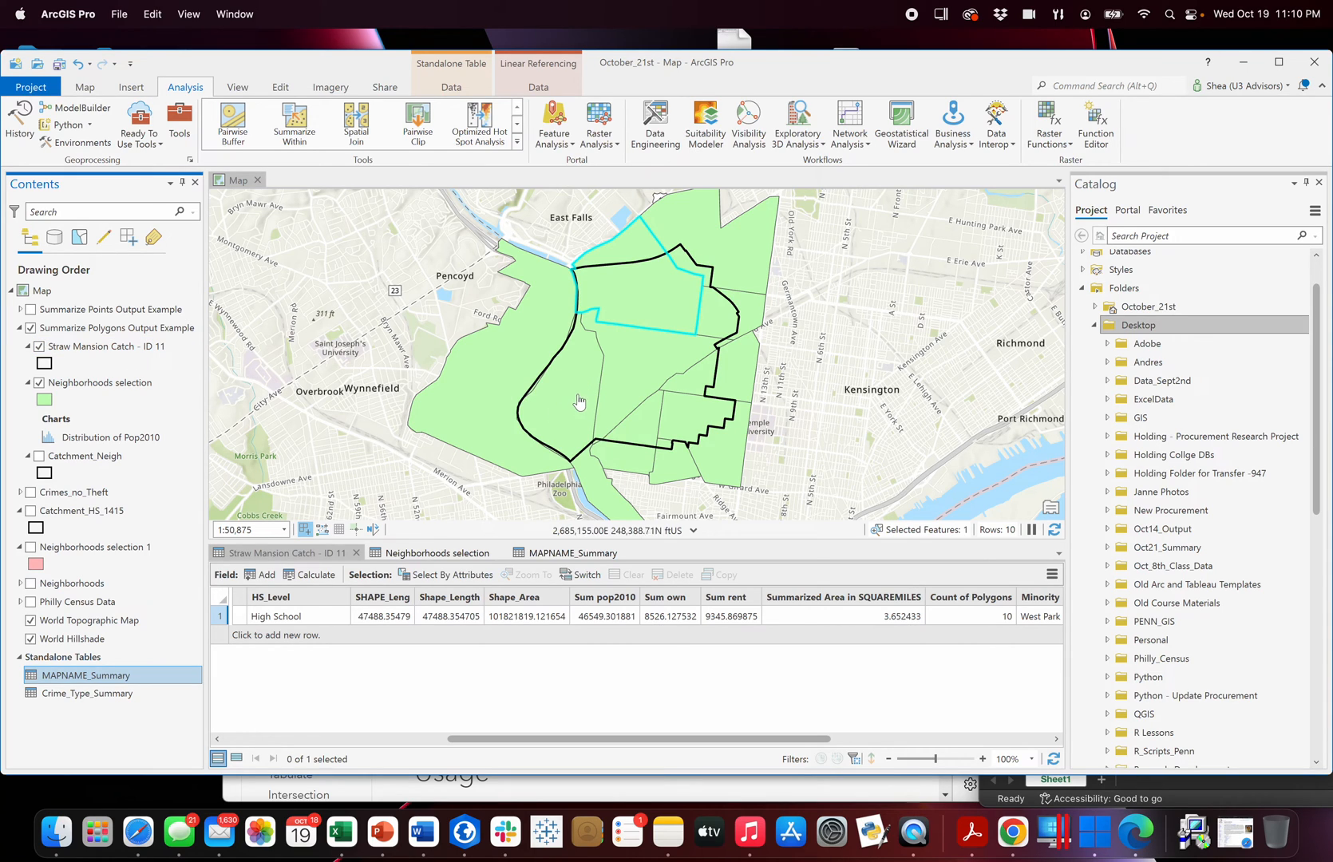
{"action": "left_click", "coordinate": [39, 346]}
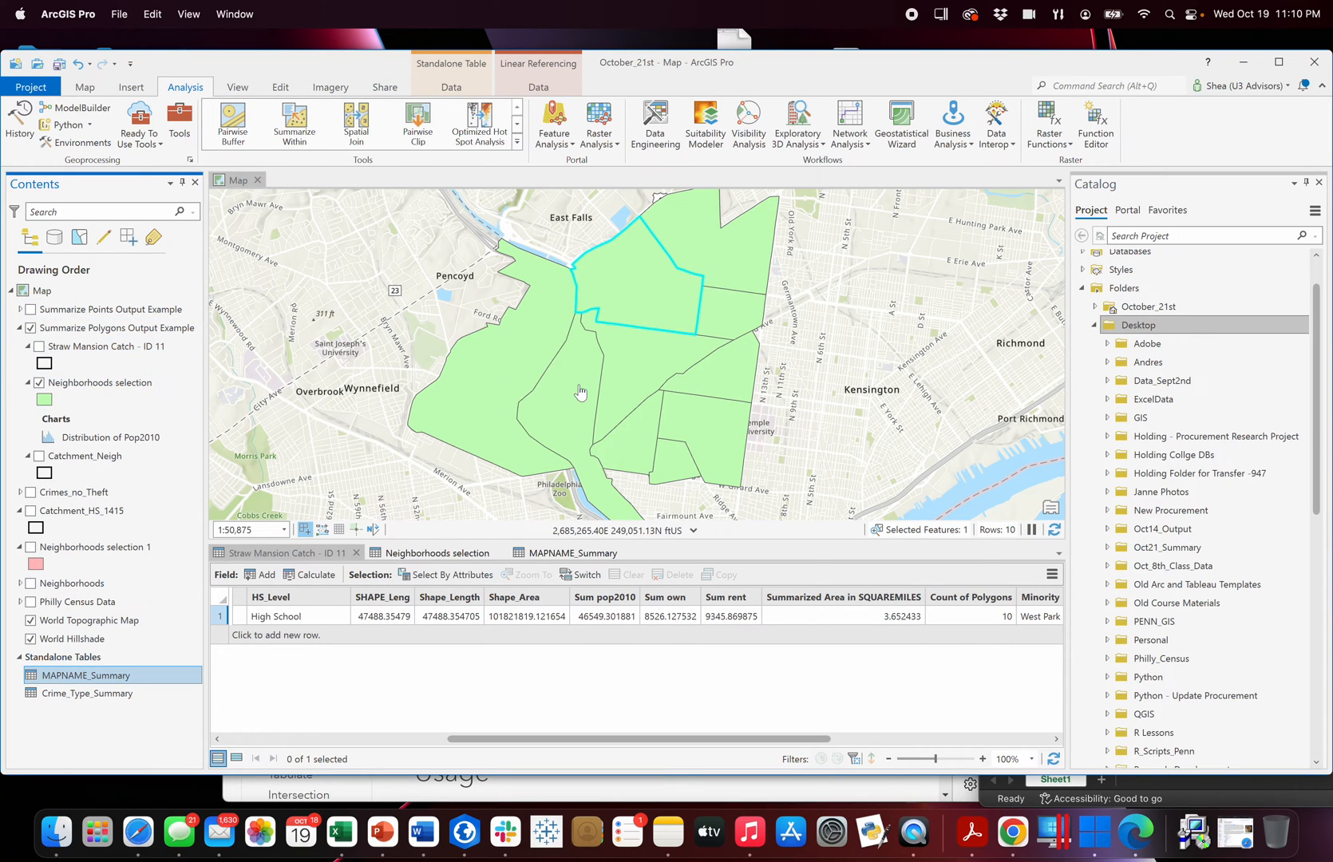
{"action": "left_click", "coordinate": [39, 347]}
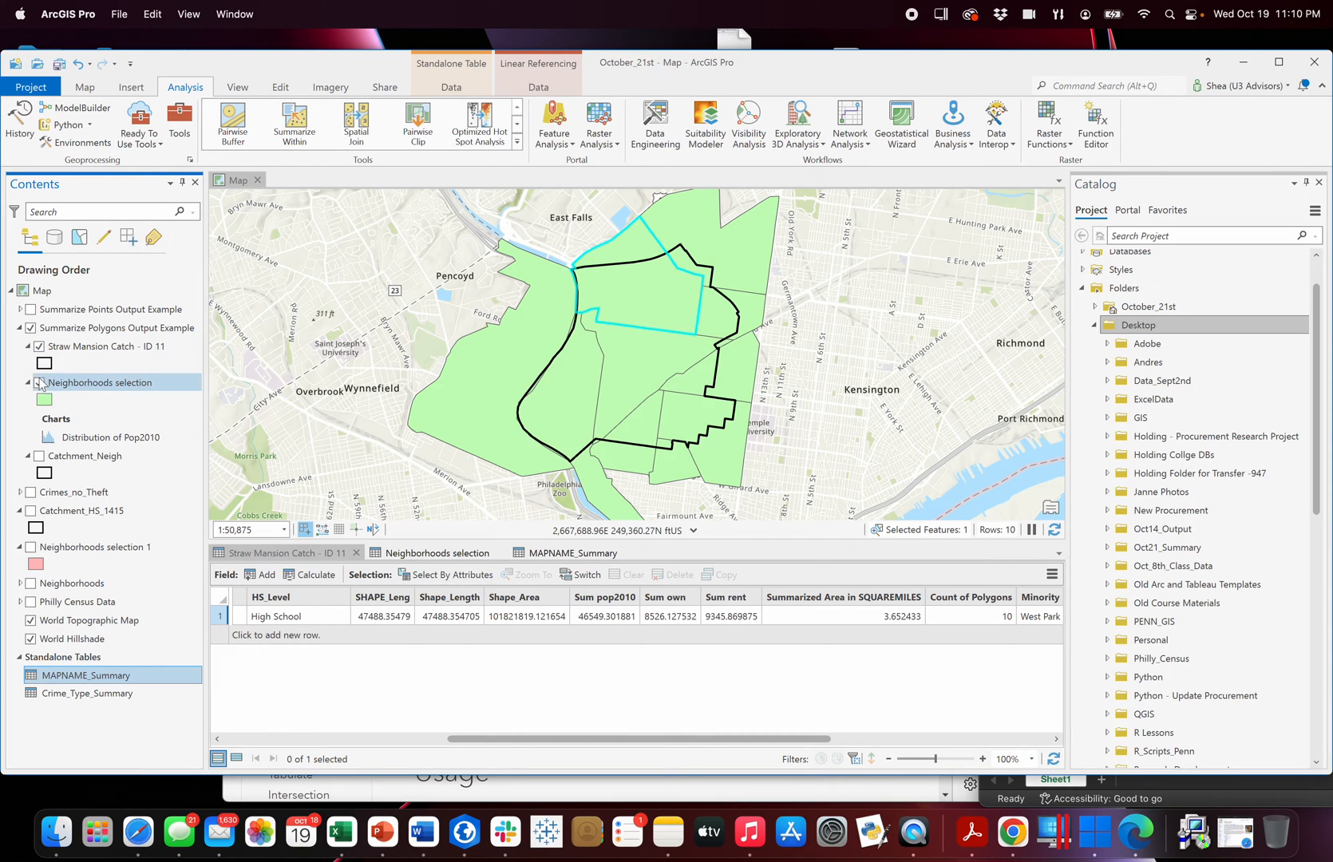
{"action": "left_click", "coordinate": [39, 382]}
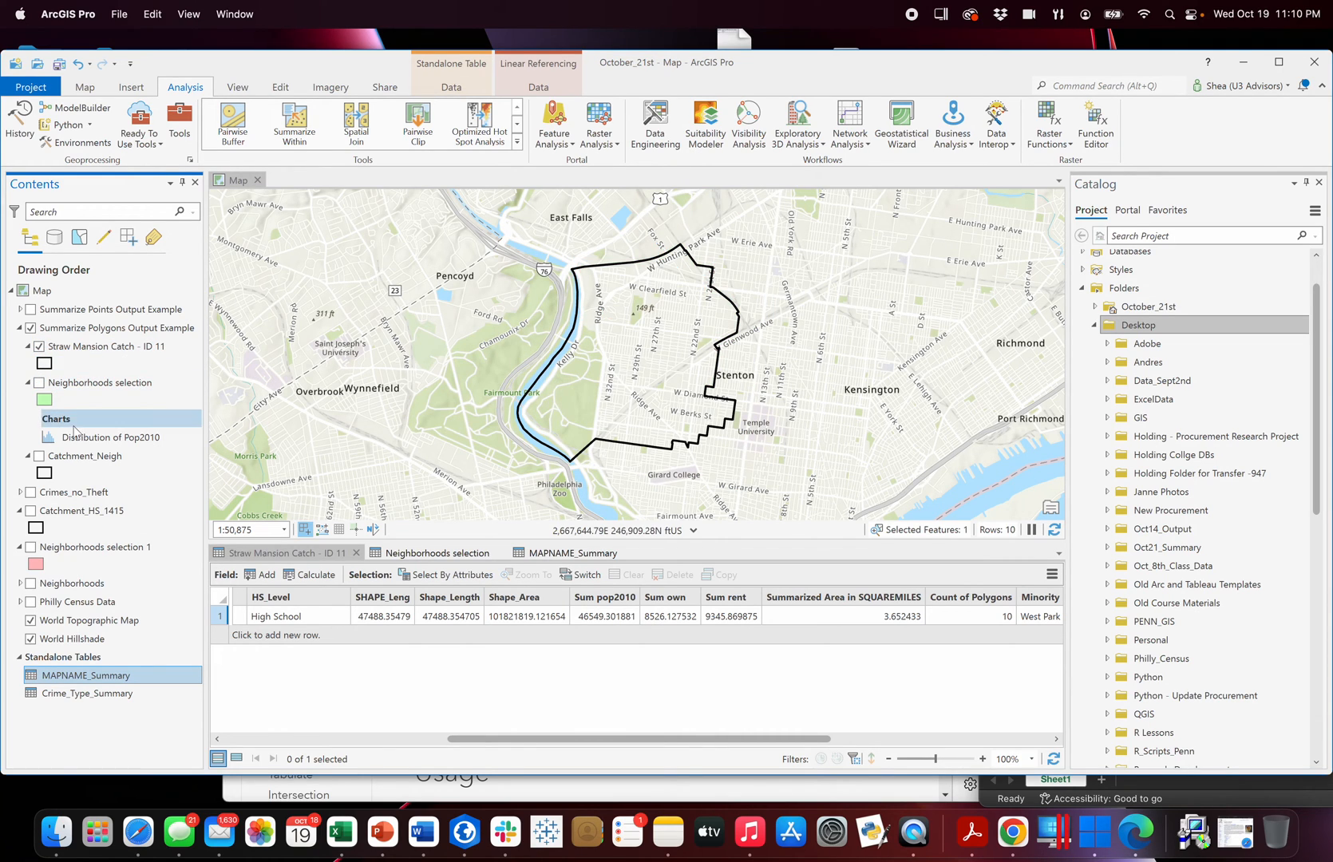
{"action": "left_click", "coordinate": [39, 382]}
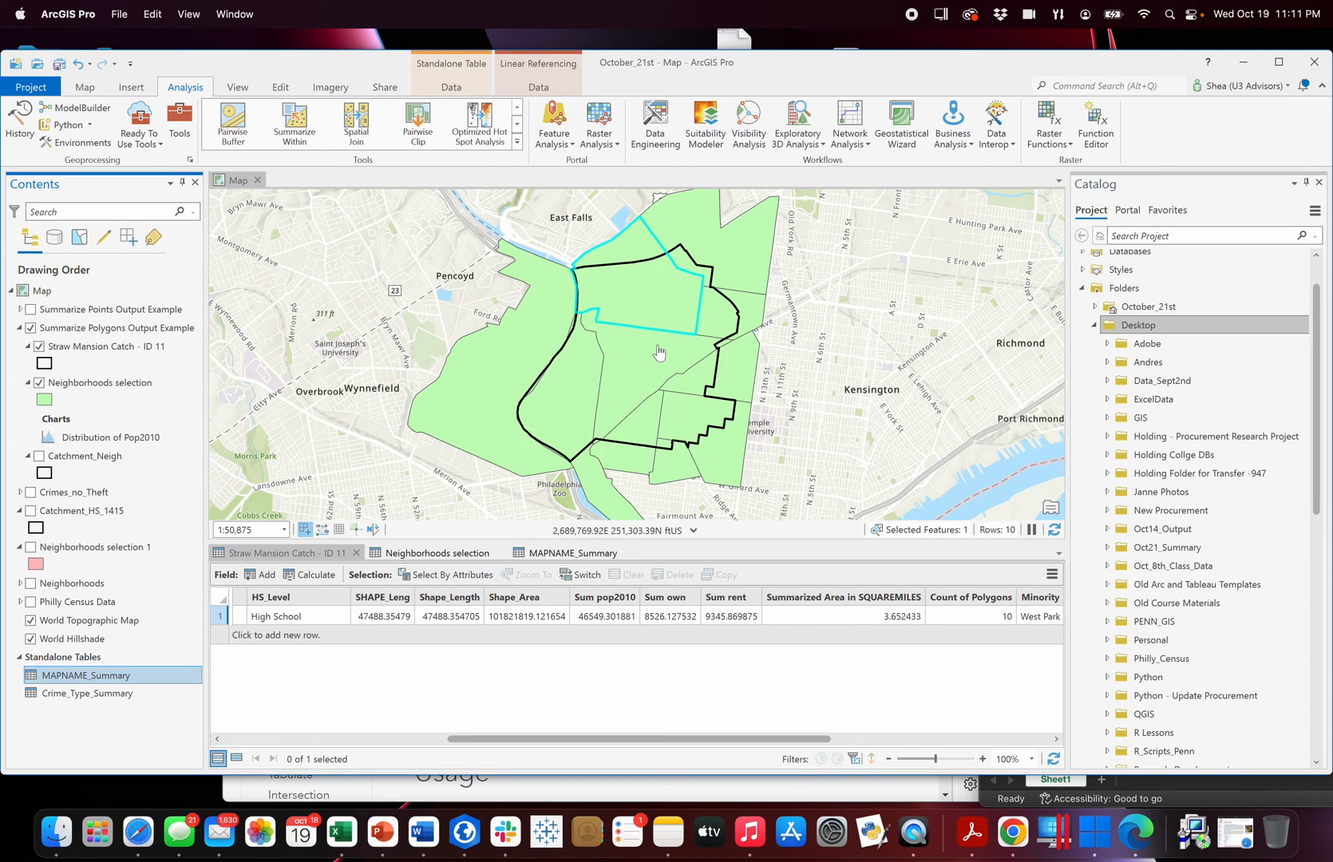
Examine the minority and majority fields of Straw Mansion Catch - ID 11 alongside all selected MAPNAME_Summary rows.
{"action": "left_click_drag", "start_coordinate": [814, 739], "coordinate": [1052, 720]}
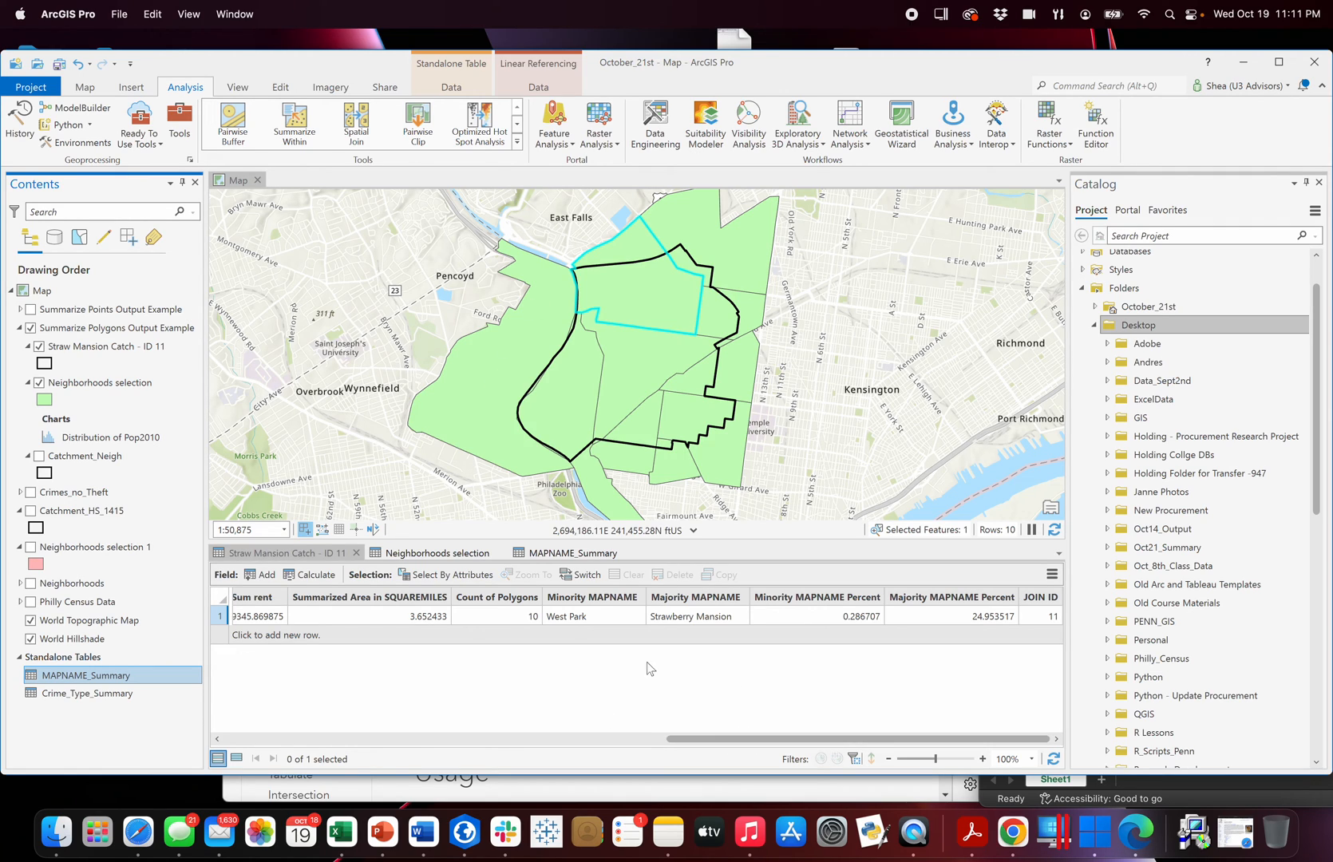
{"action": "left_click", "coordinate": [564, 556]}
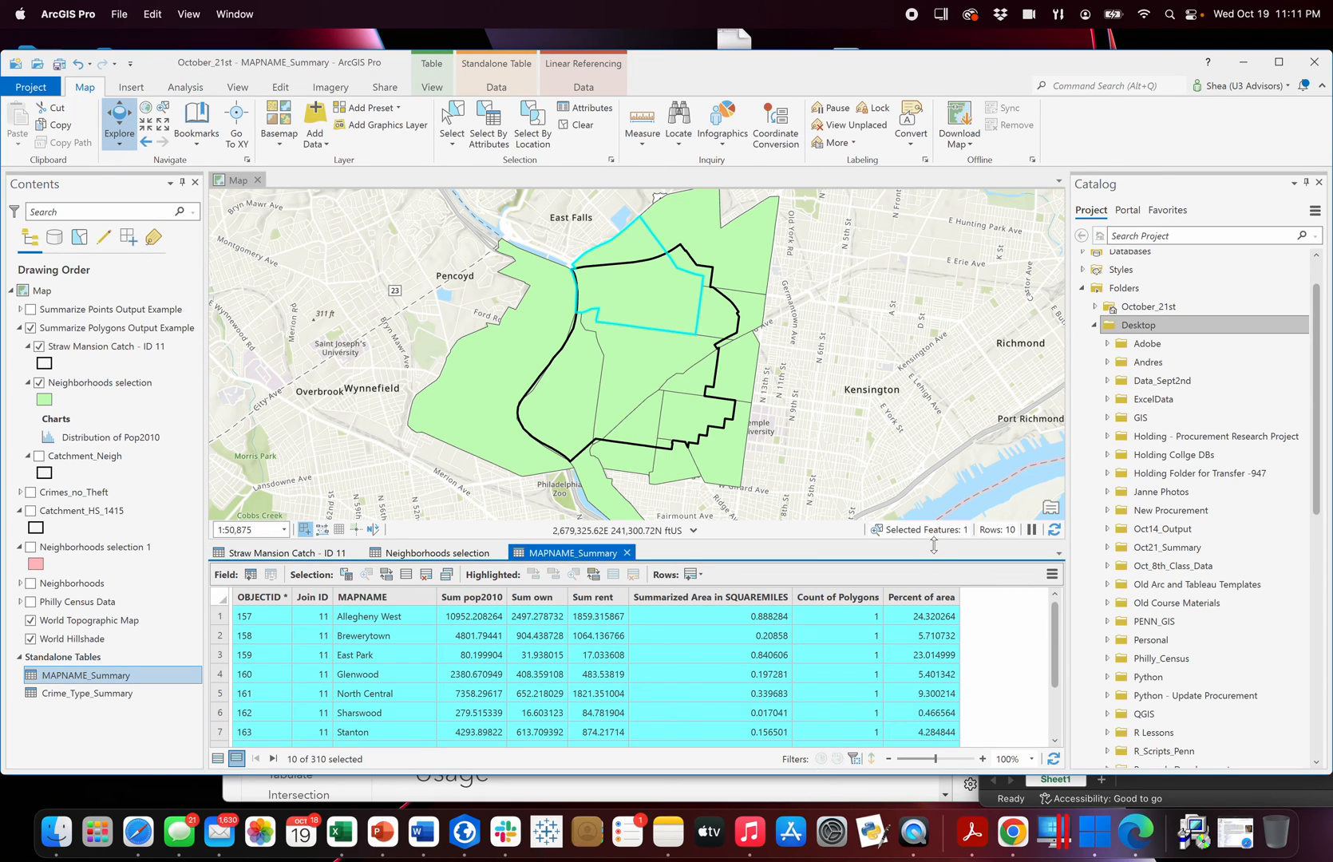
{"action": "left_click_drag", "start_coordinate": [935, 542], "coordinate": [935, 487]}
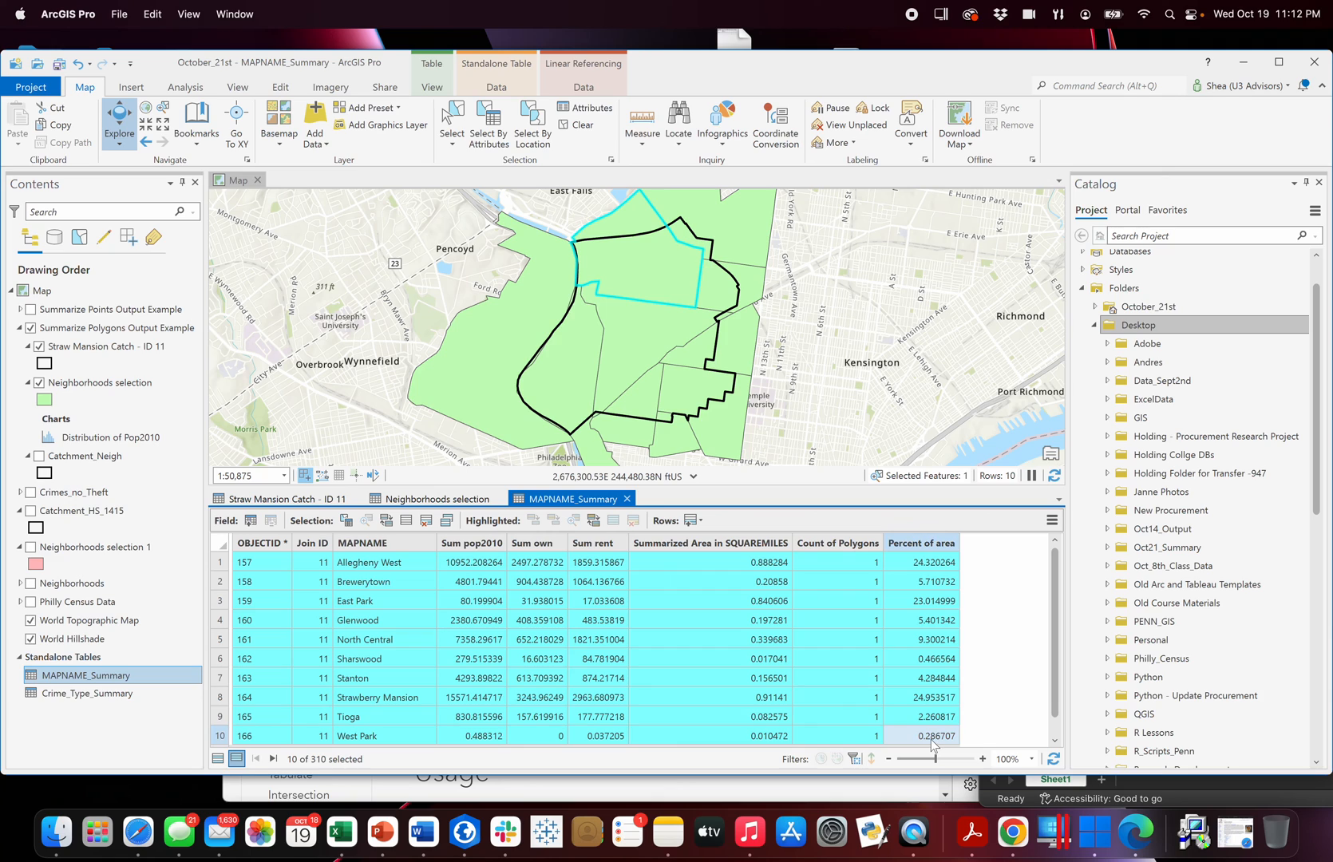
Close the MAPNAME_Summary, Neighborhoods selection and Straw Mansion Catch - ID 11 tables.
{"action": "left_click", "coordinate": [627, 498]}
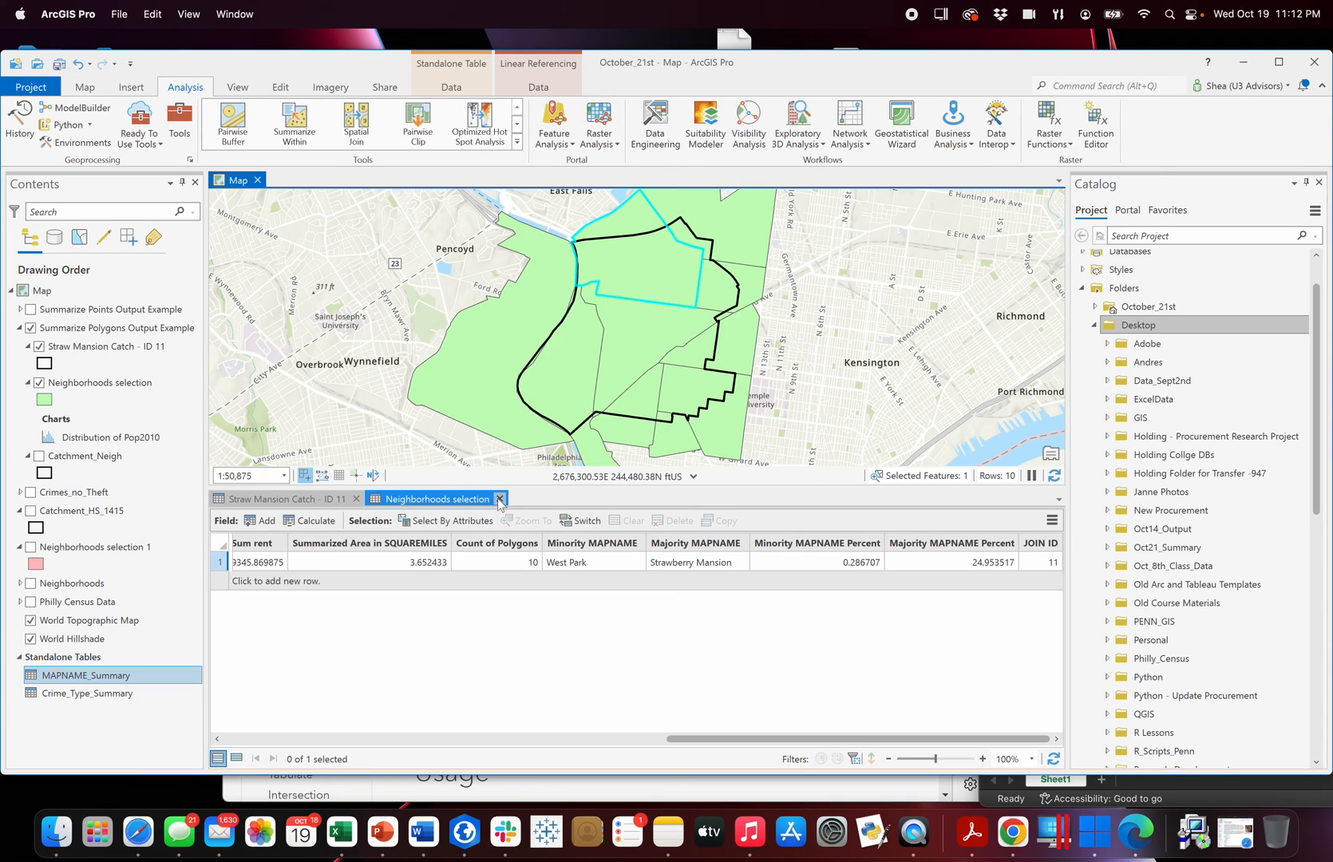
{"action": "left_click", "coordinate": [496, 499]}
{"action": "left_click", "coordinate": [357, 499]}
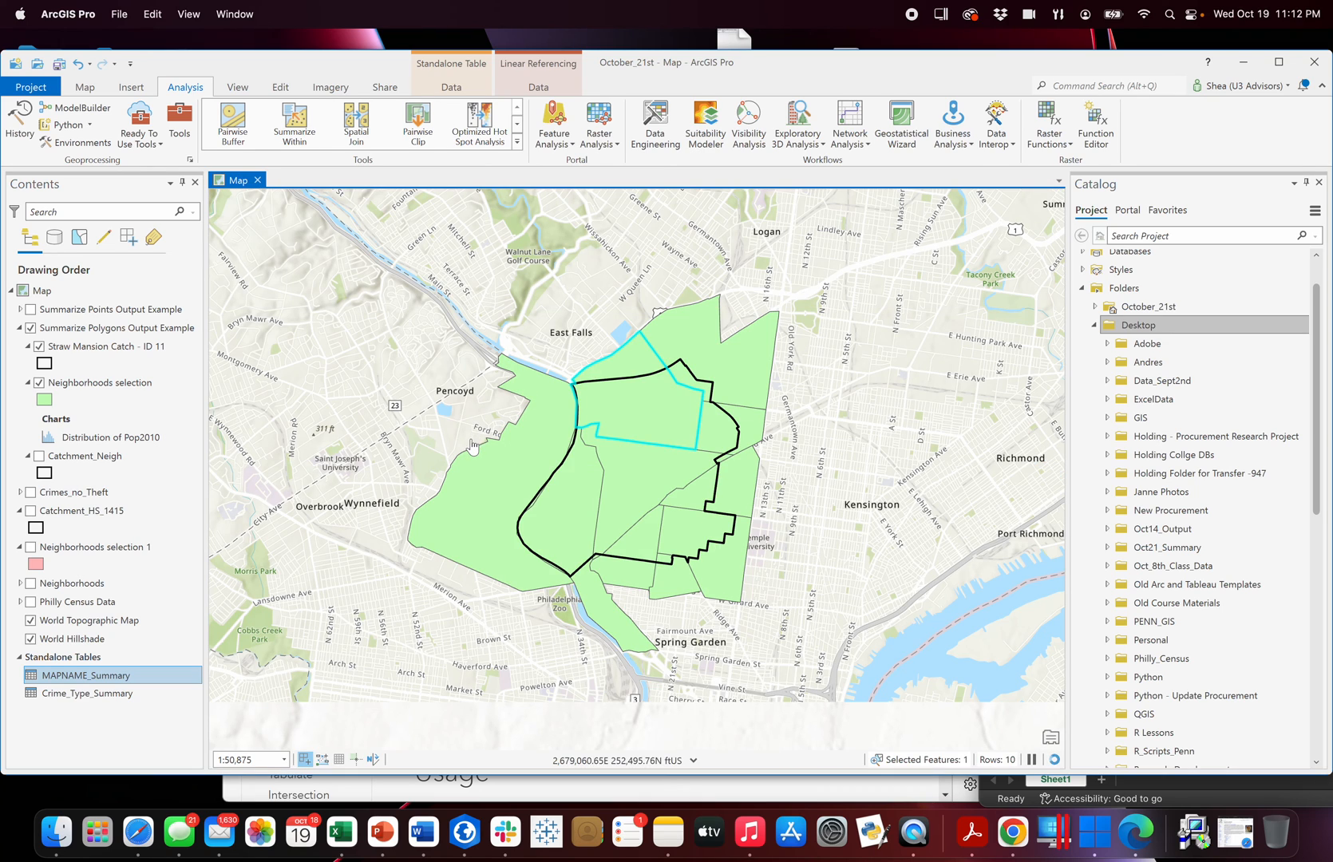